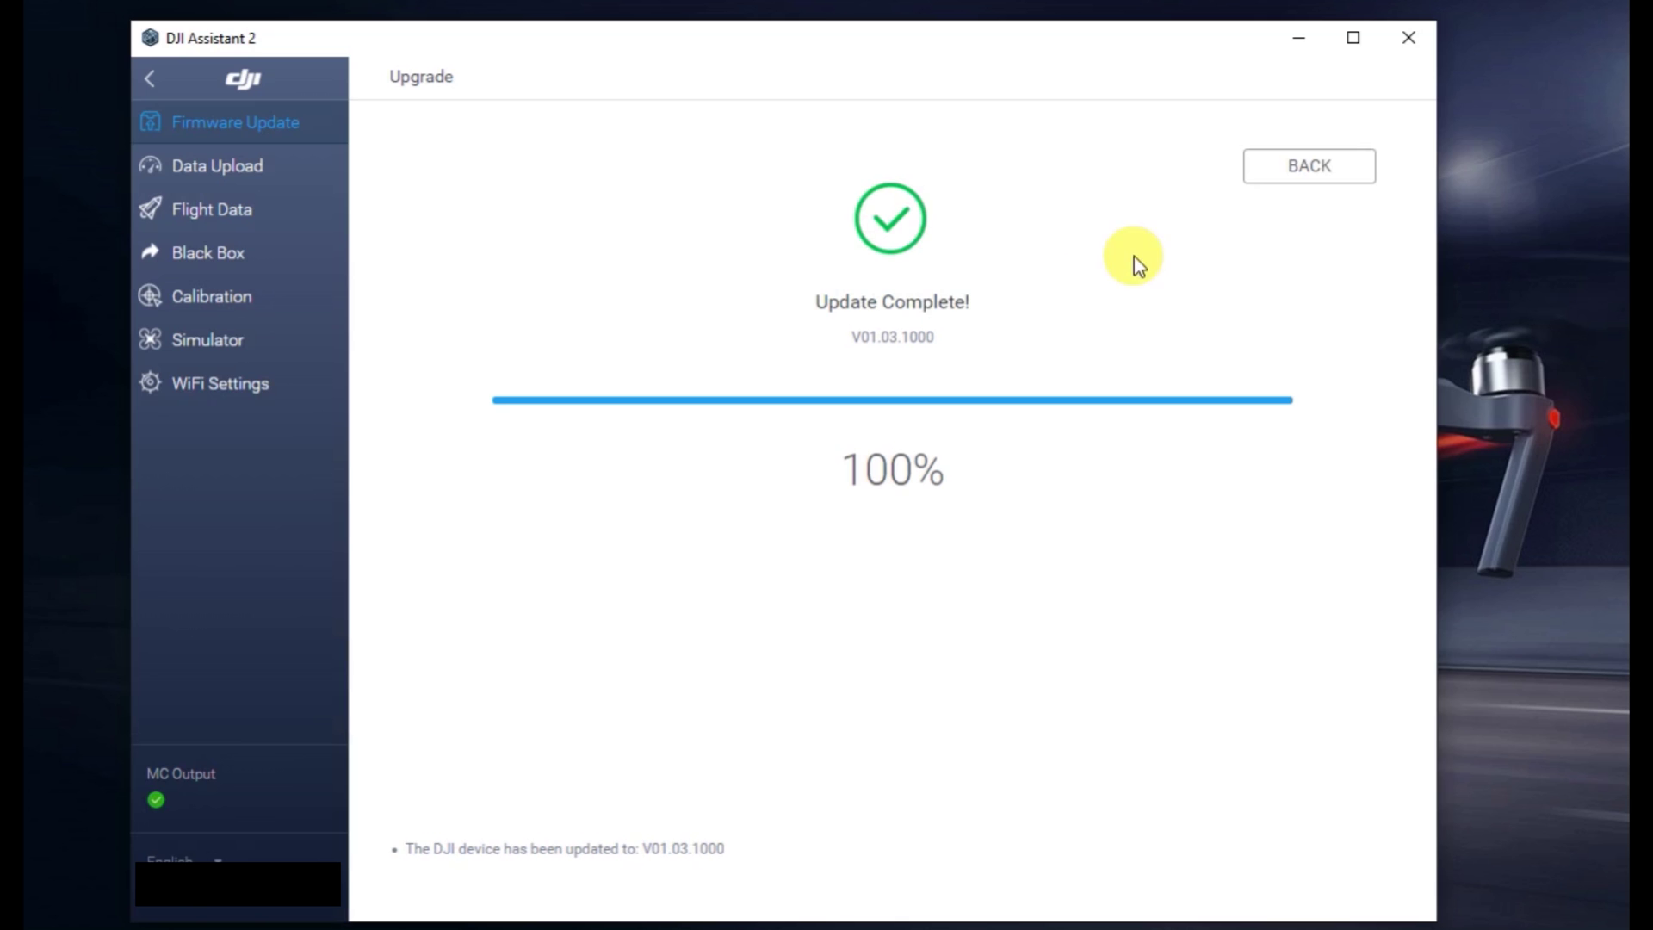
- Leave the completed V01.03.1000 update screen and go back to the Firmware List
{"action": "left_click", "coordinate": [1309, 165]}
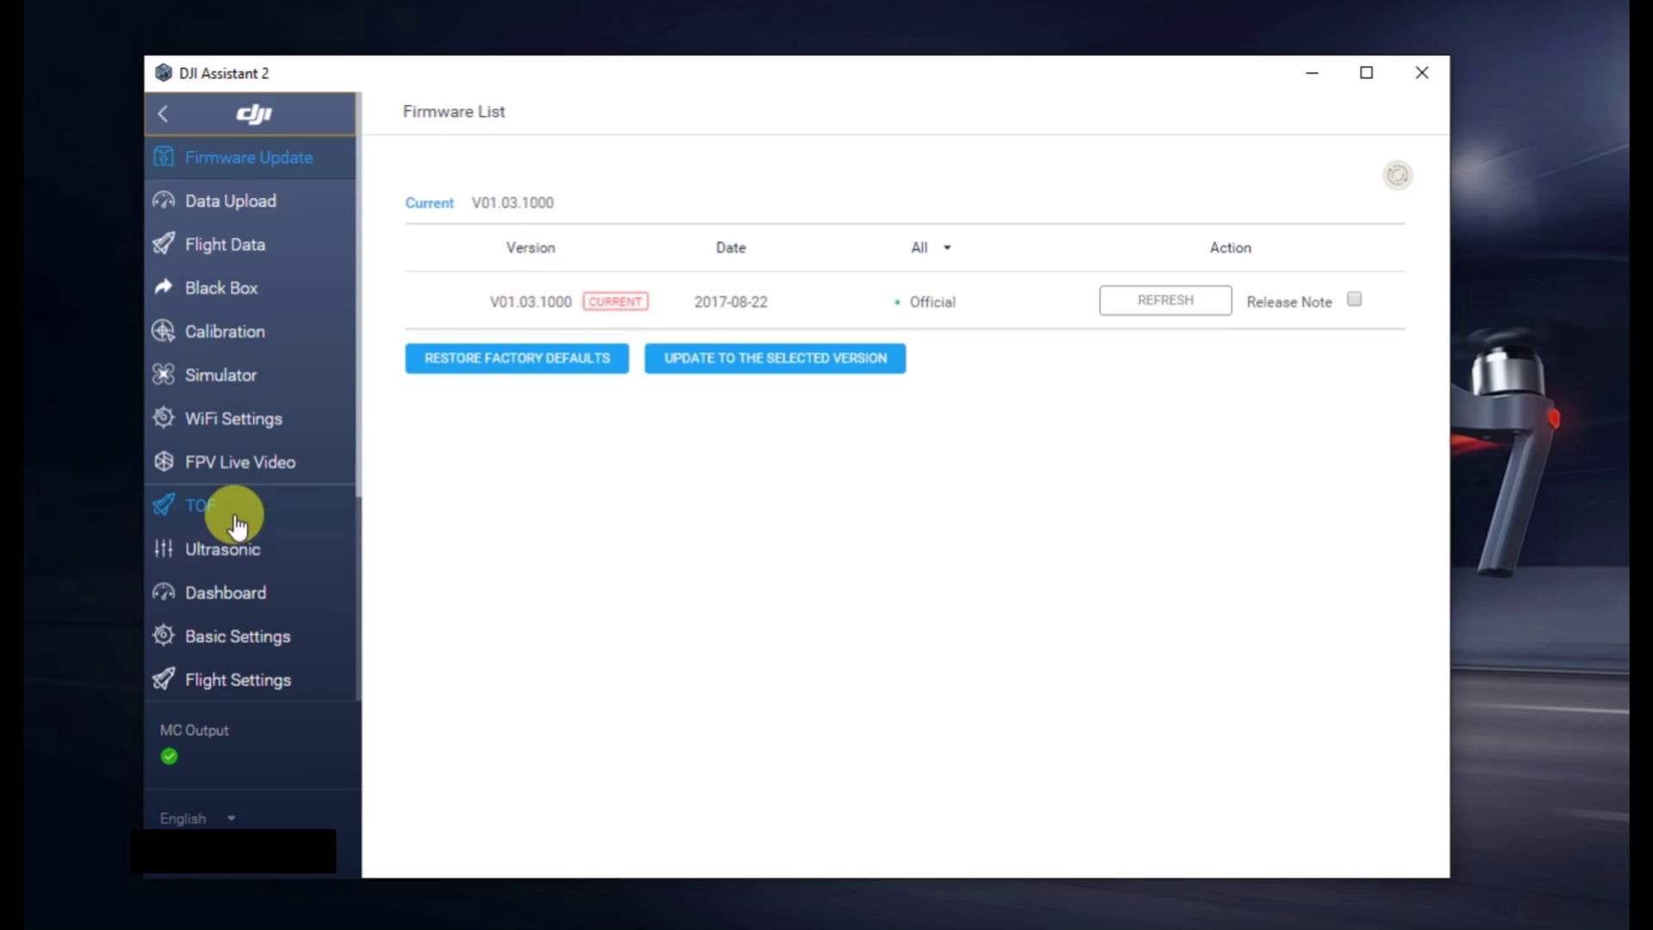
- Scroll the sidebar down and open the flight controller Parameters page
{"action": "scroll", "coordinate": [232, 520], "scroll_direction": "down", "scroll_amount": 3}
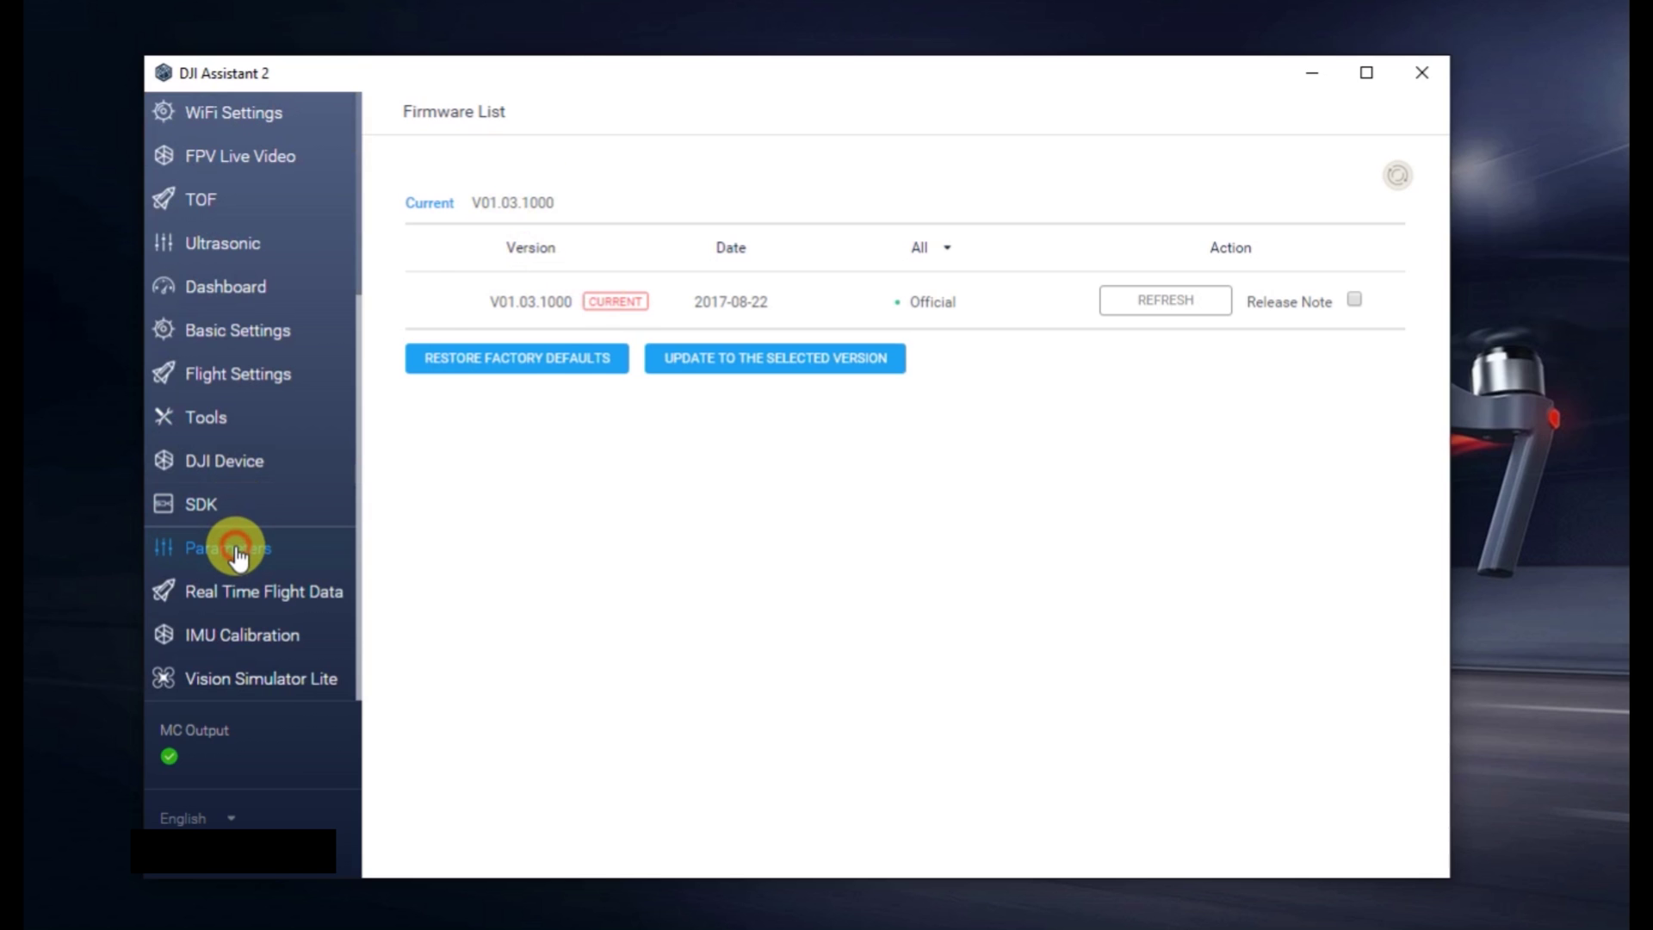
{"action": "left_click", "coordinate": [239, 555]}
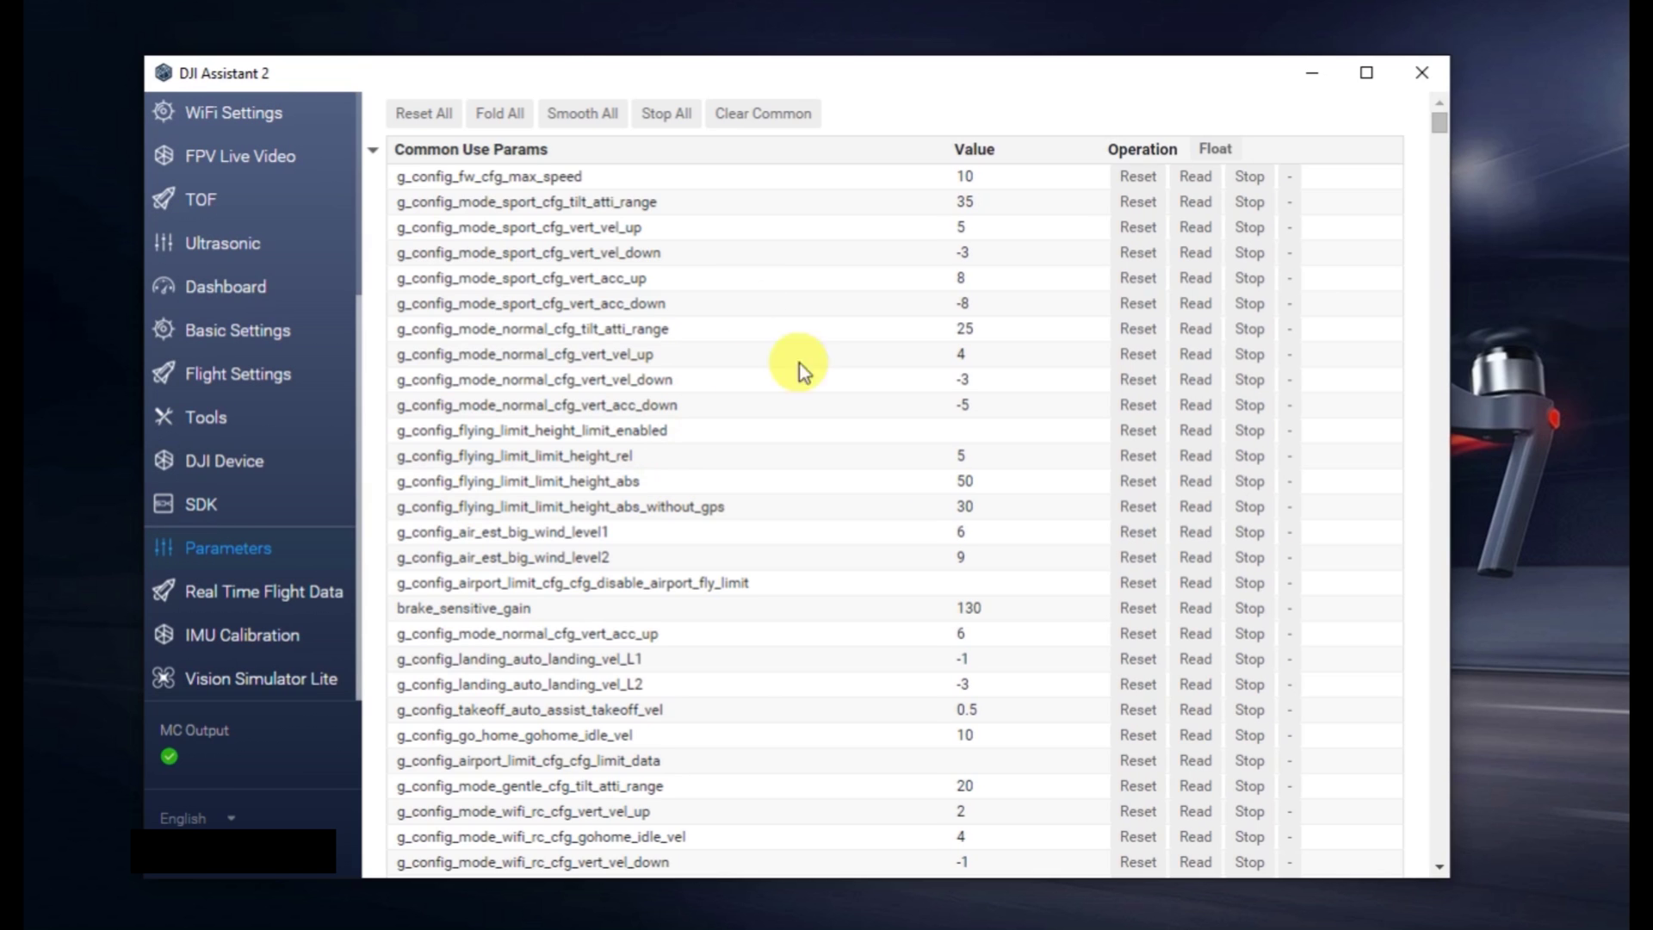
- Set max_speed to 20, sport tilt_atti_range to 50 and sport vert_vel_up to 10
{"action": "double_click", "coordinate": [979, 177]}
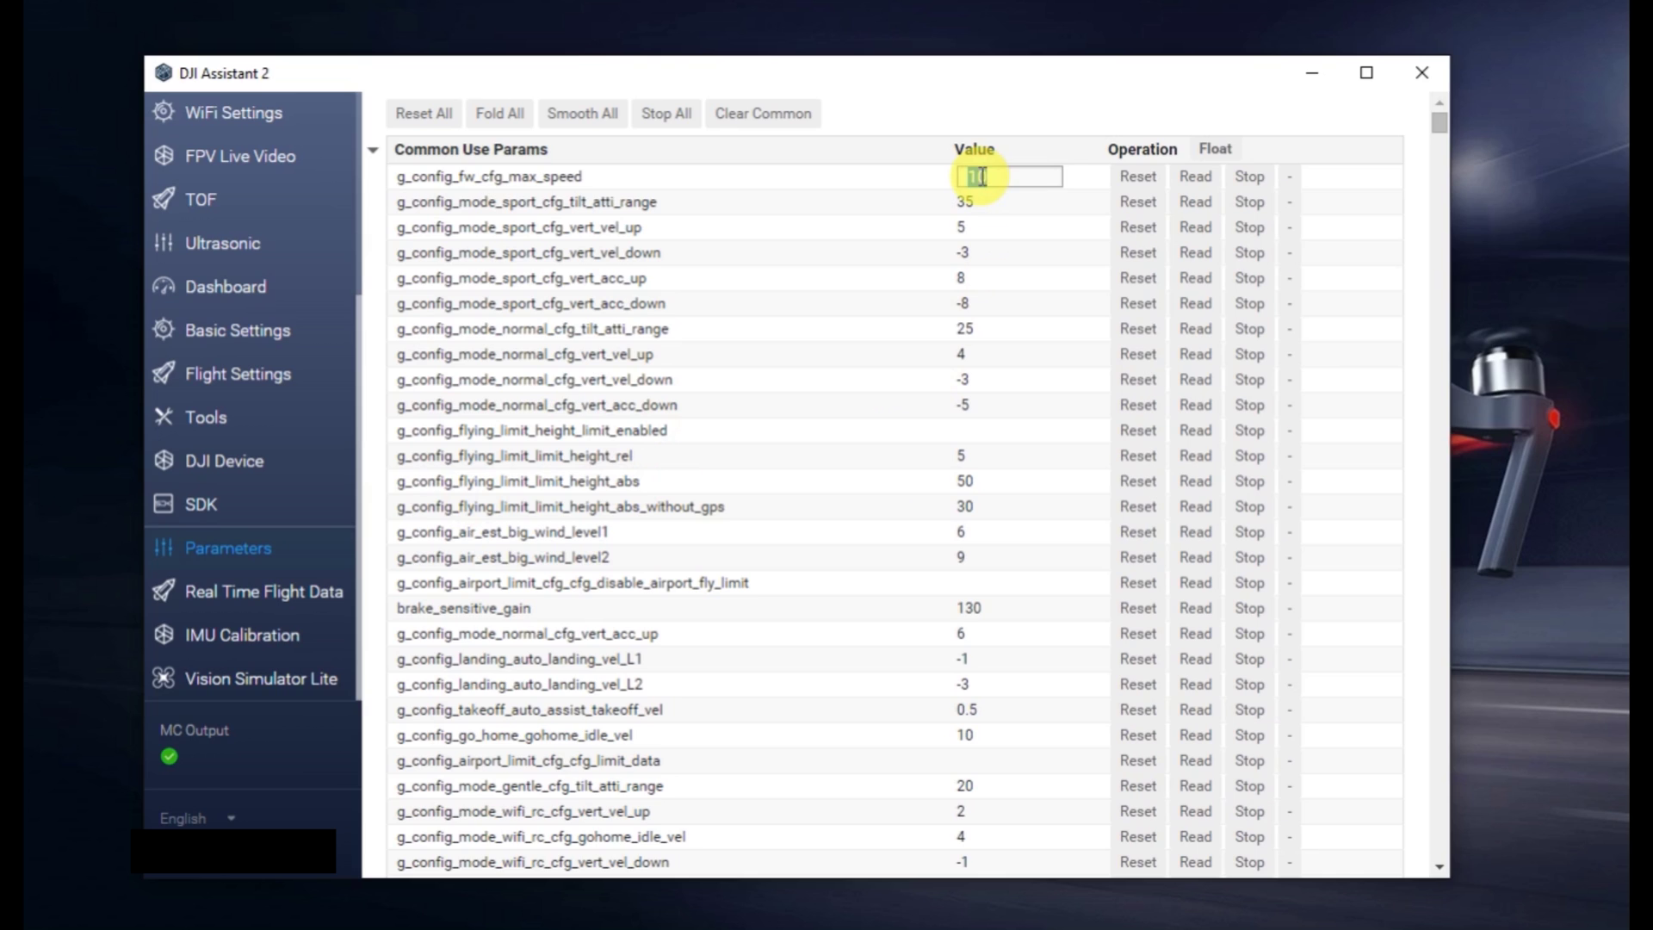
{"action": "type", "text": "20"}
{"action": "key", "text": "Return"}
{"action": "double_click", "coordinate": [987, 204]}
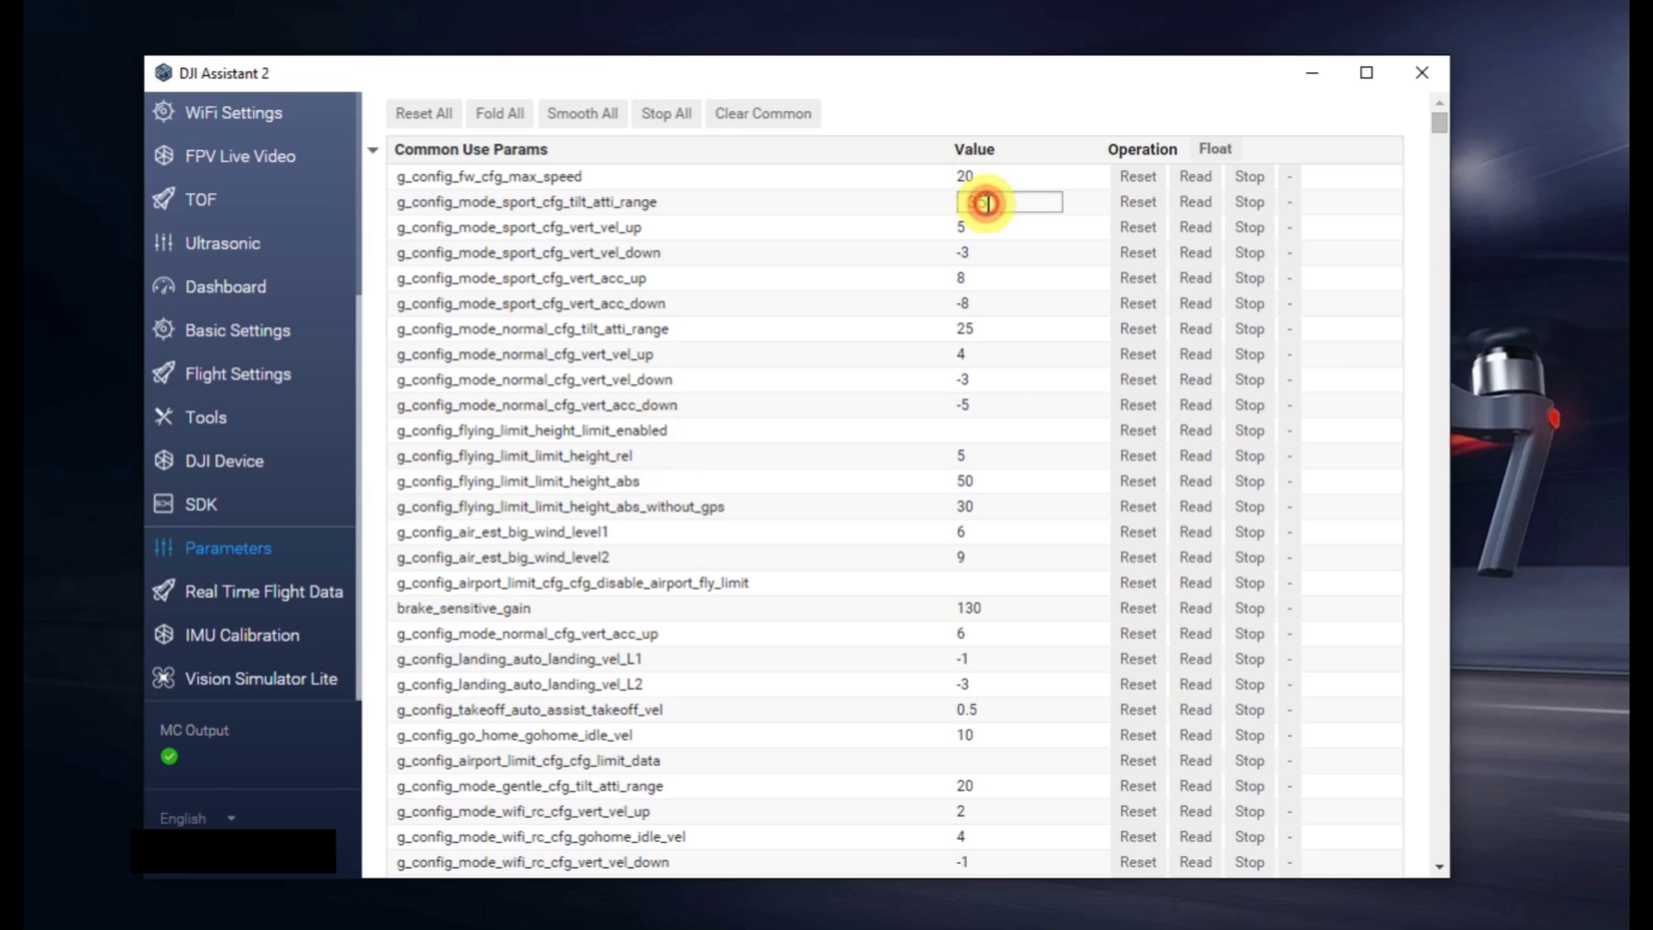
{"action": "type", "text": "50"}
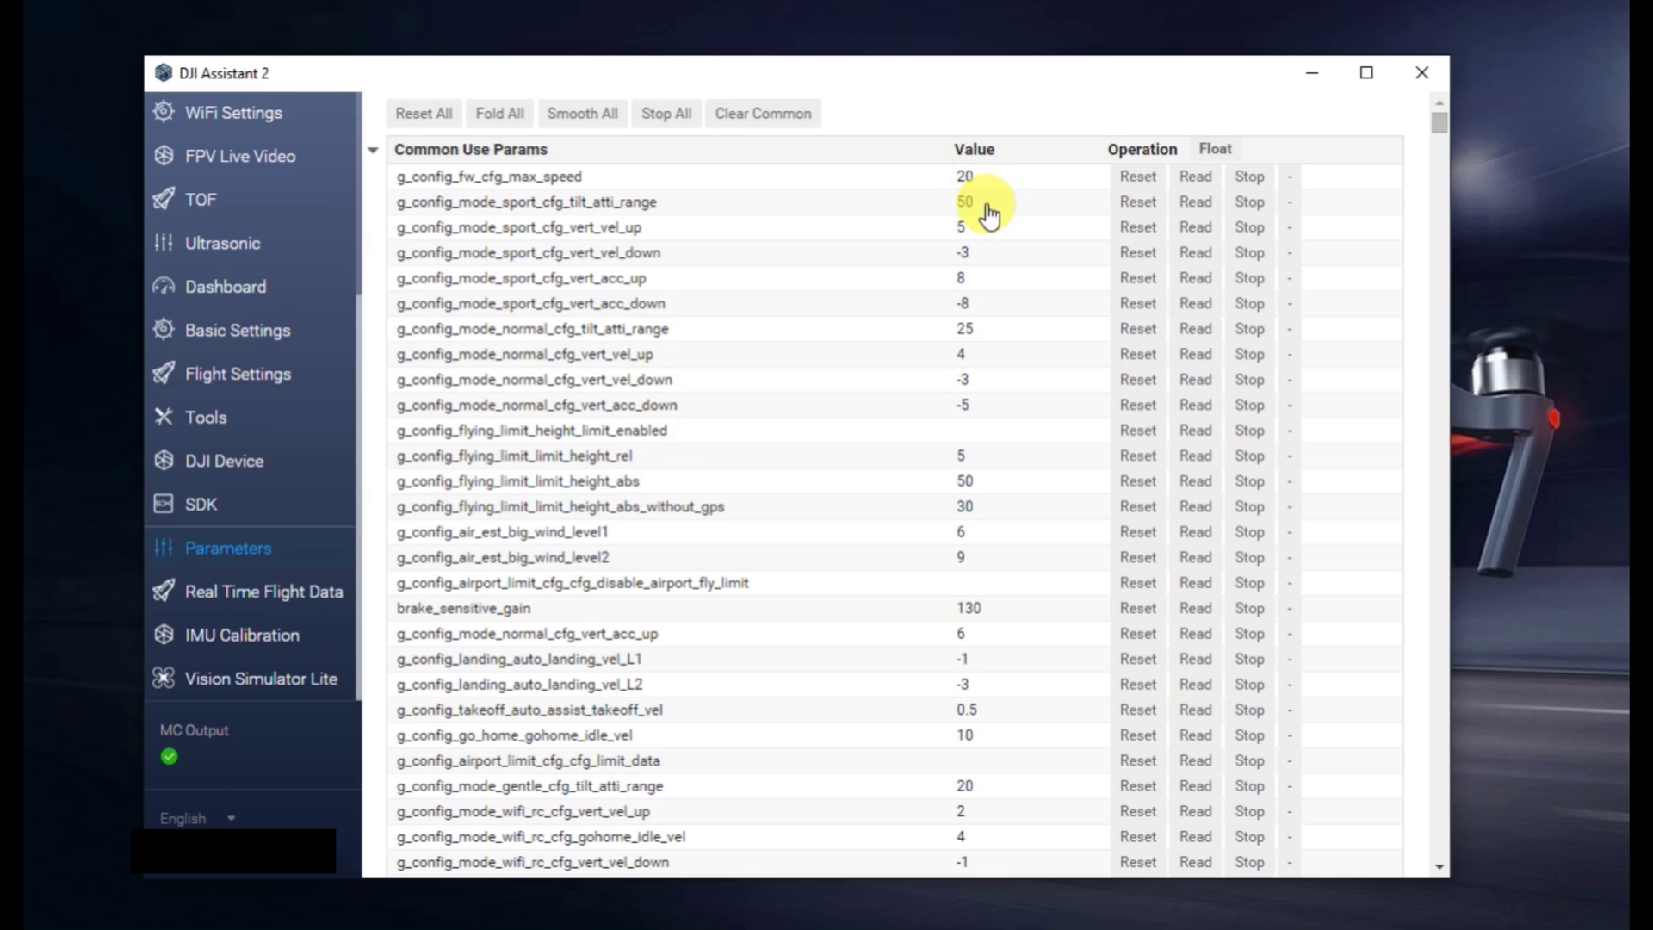
{"action": "key", "text": "Return"}
{"action": "double_click", "coordinate": [990, 226]}
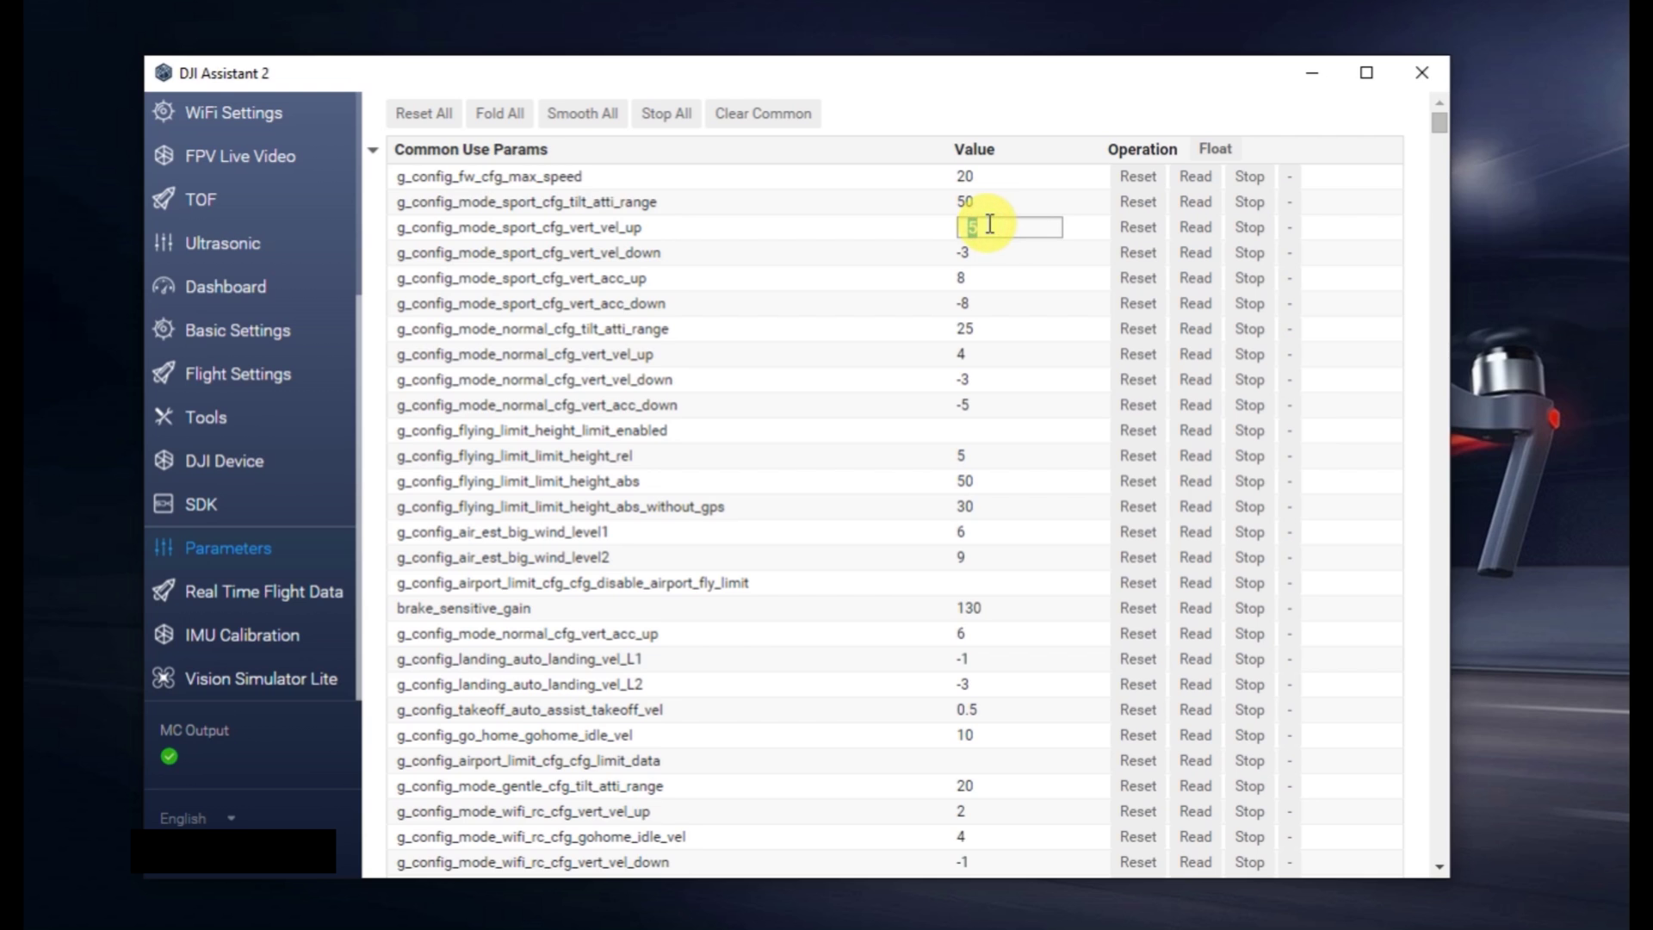
{"action": "type", "text": "10"}
{"action": "key", "text": "Return"}
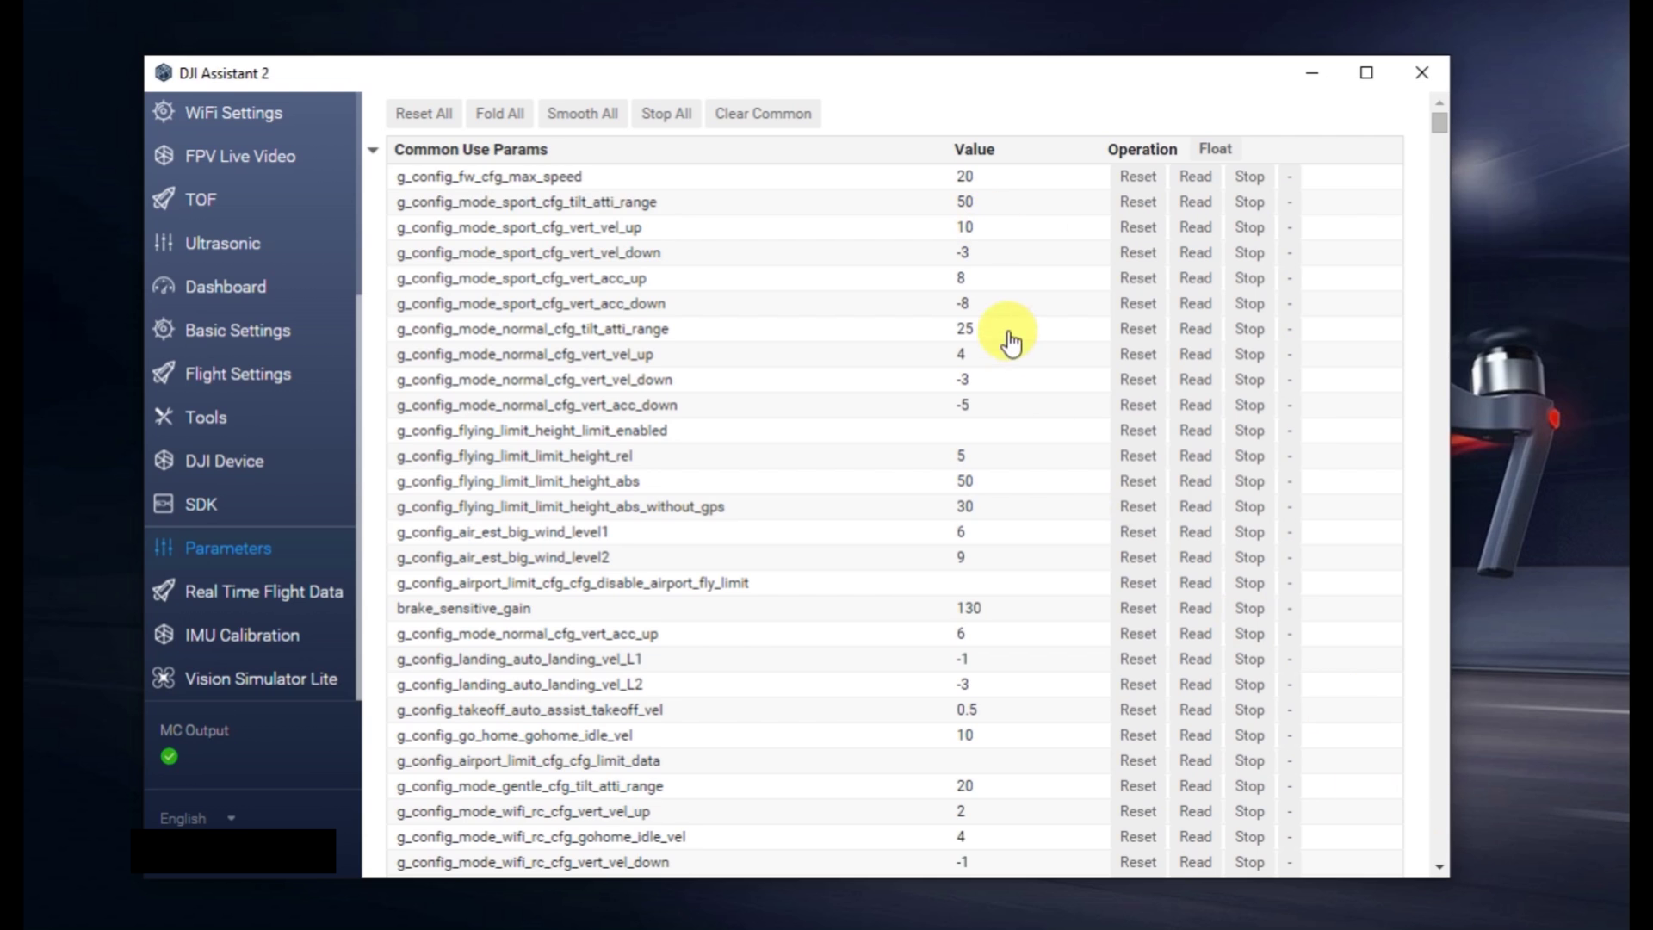
- Change sport vert_vel_down from -3 to -8 and sport vert_acc_up to 10, leaving vert_acc_down unchanged
{"action": "double_click", "coordinate": [966, 251]}
{"action": "left_click", "coordinate": [1043, 253]}
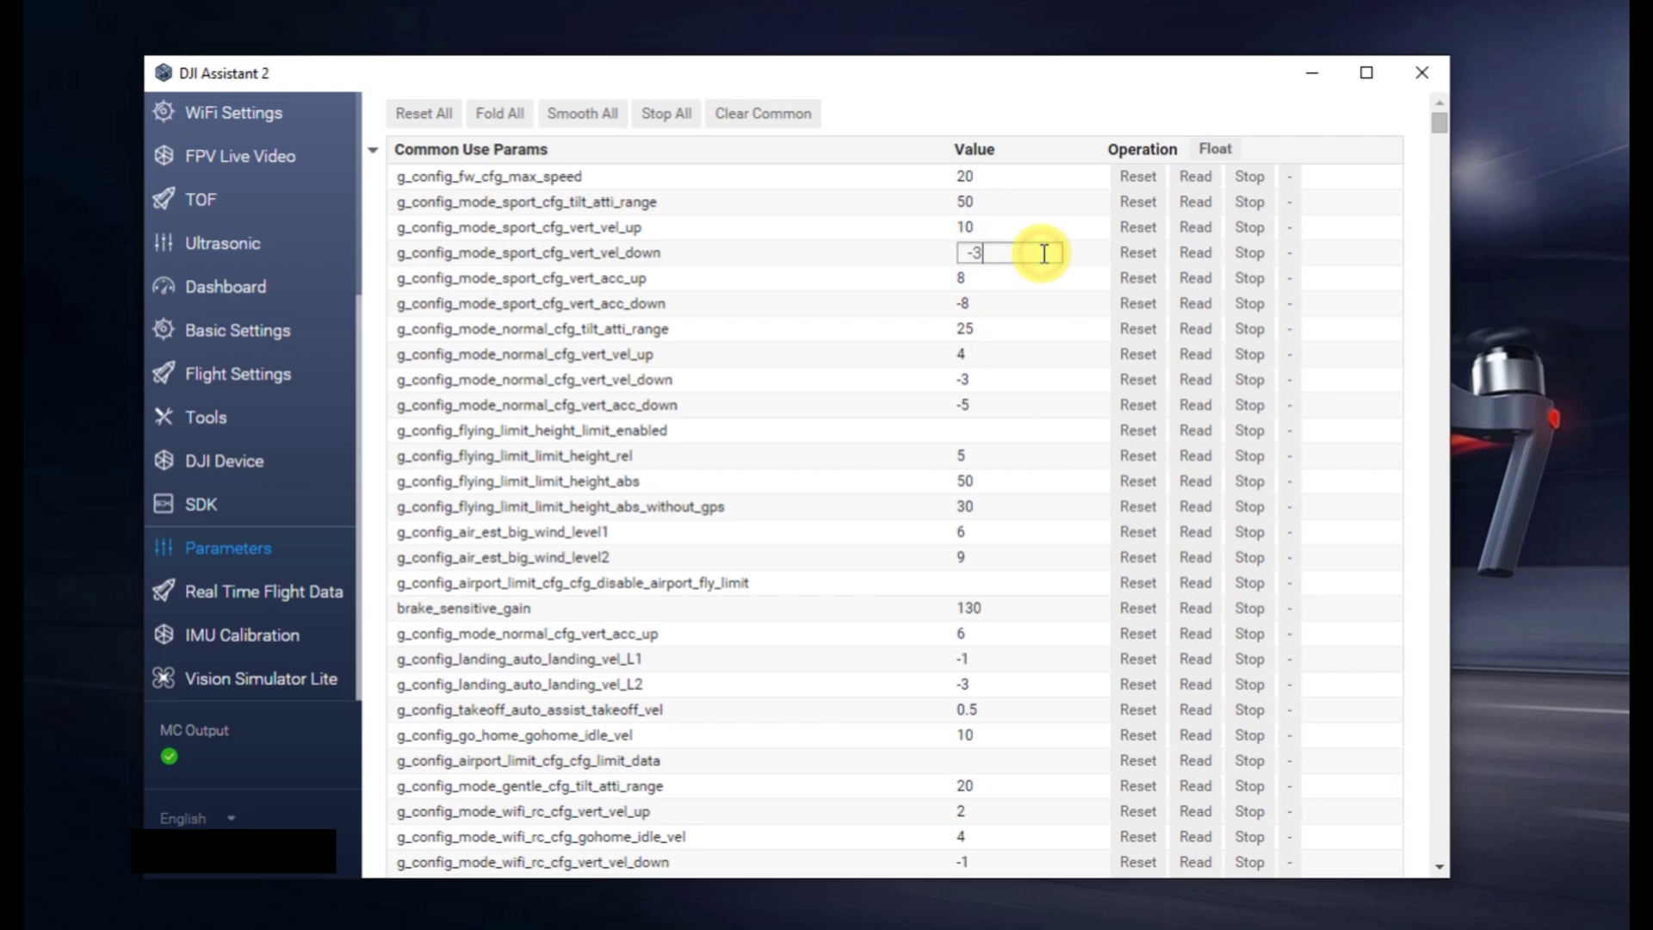
{"action": "key", "text": "BackSpace"}
{"action": "type", "text": "8"}
{"action": "key", "text": "Return"}
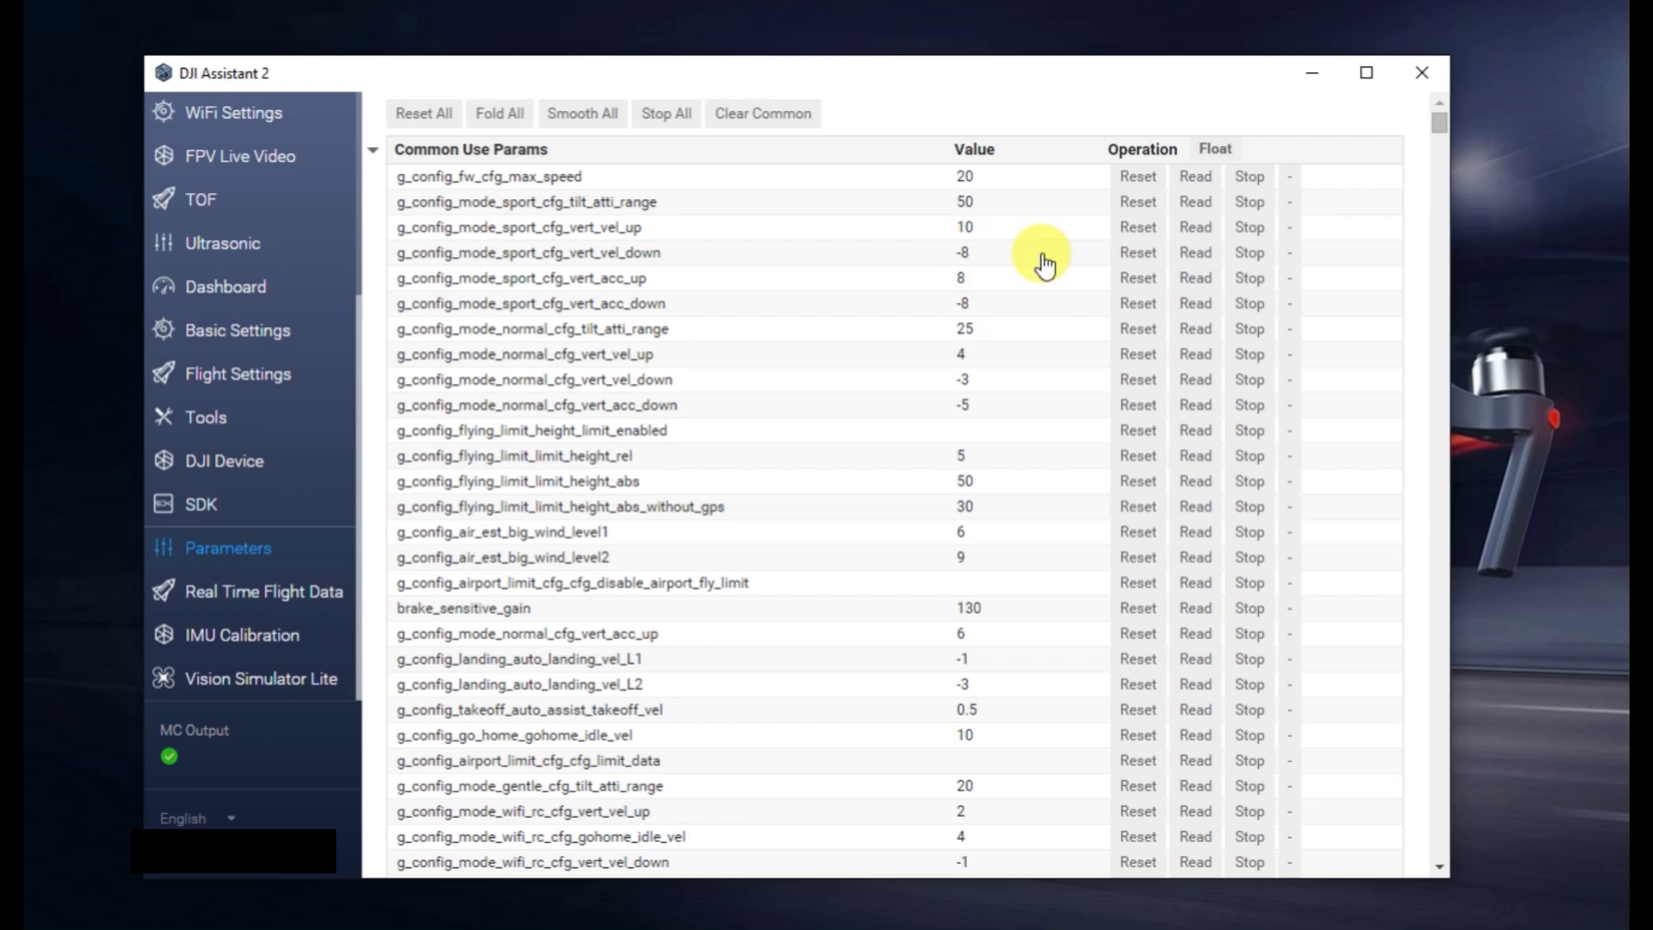
{"action": "left_click", "coordinate": [987, 280]}
{"action": "double_click", "coordinate": [988, 280]}
{"action": "type", "text": "10"}
{"action": "key", "text": "Return"}
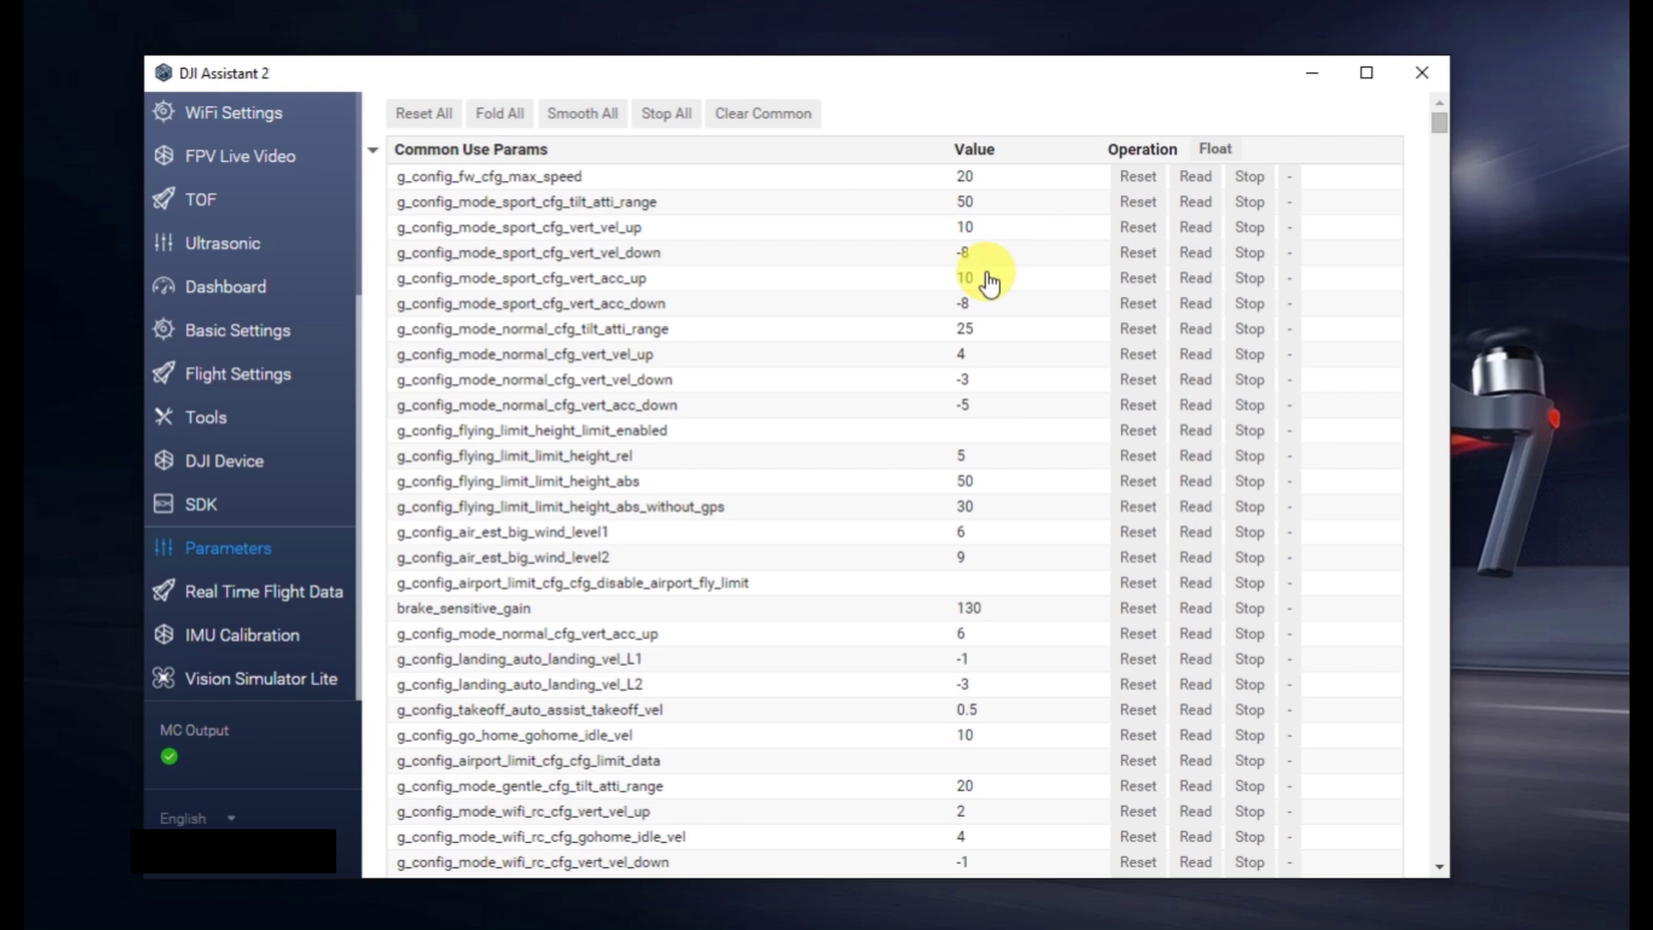
{"action": "double_click", "coordinate": [979, 301]}
- Set normal tilt_atti_range 33, vert_vel_up 7, vert_vel_down -6 and vert_acc_down -6
{"action": "double_click", "coordinate": [972, 329]}
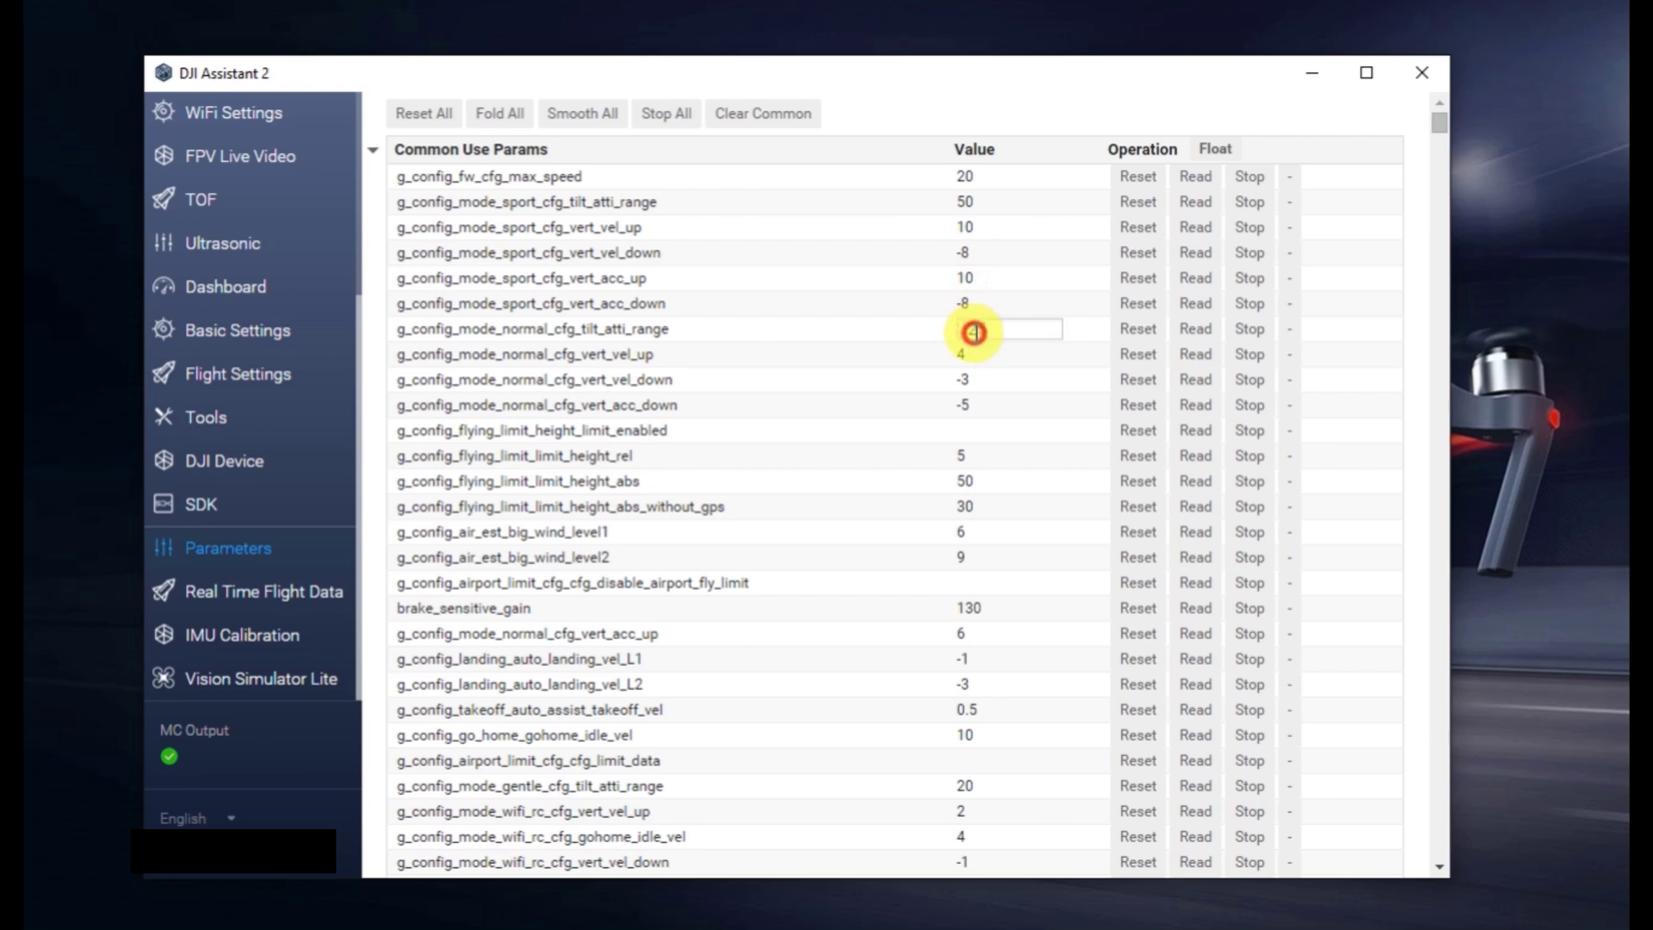
{"action": "type", "text": "33"}
{"action": "key", "text": "Return"}
{"action": "double_click", "coordinate": [976, 355]}
{"action": "type", "text": "7"}
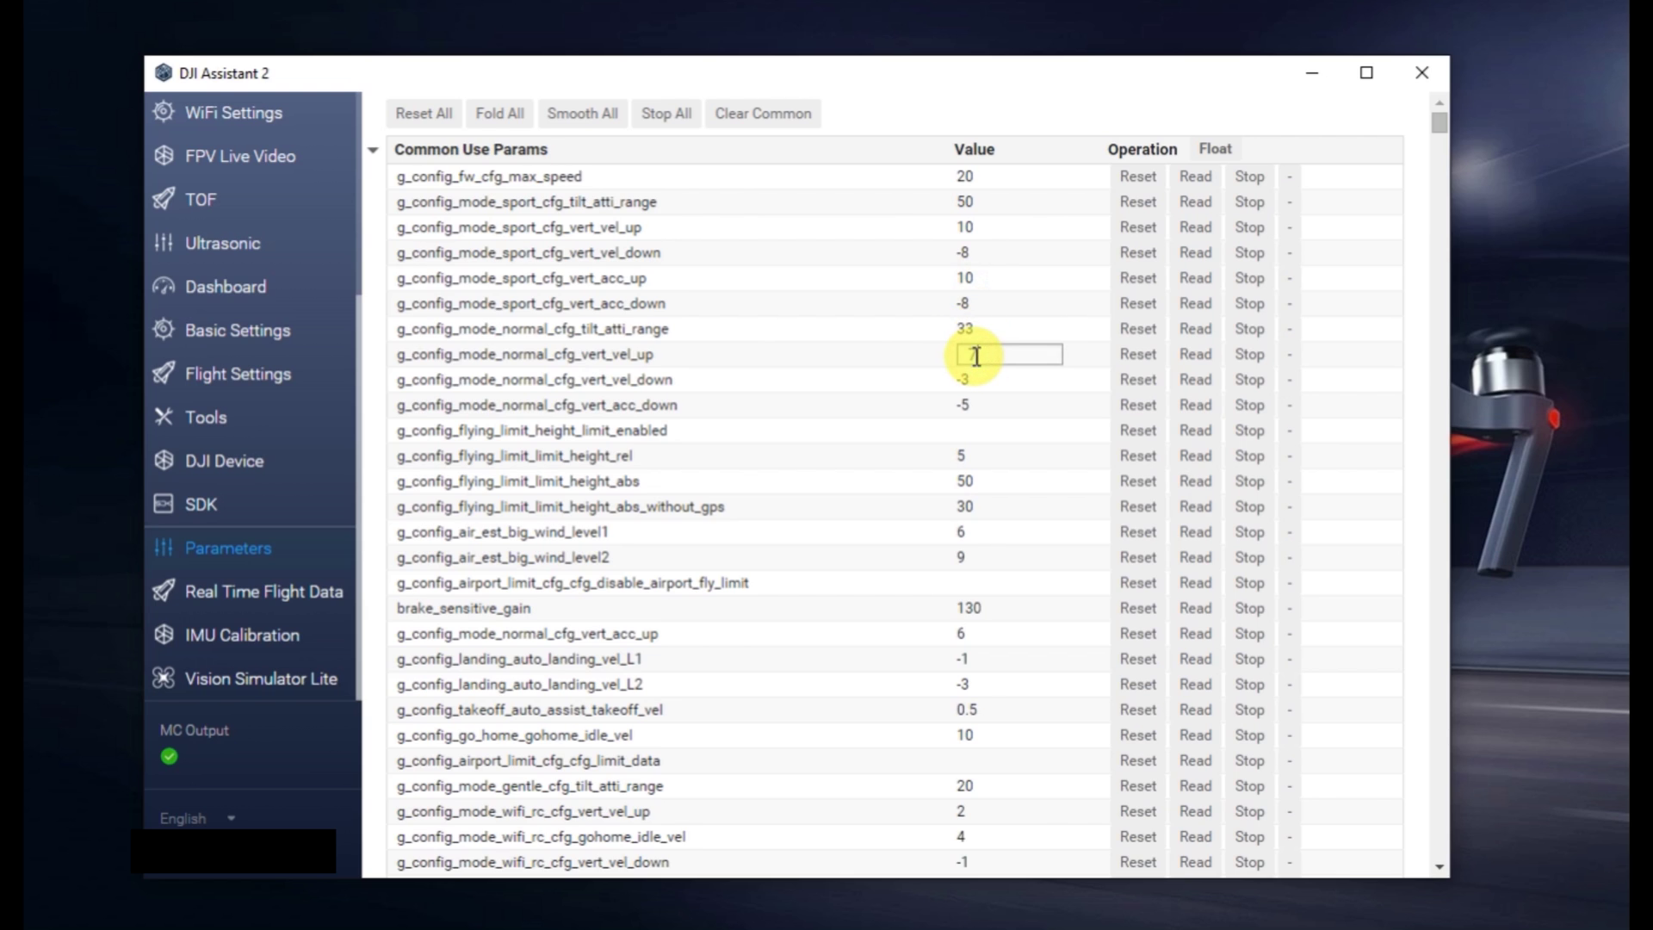
{"action": "key", "text": "Return"}
{"action": "double_click", "coordinate": [986, 379]}
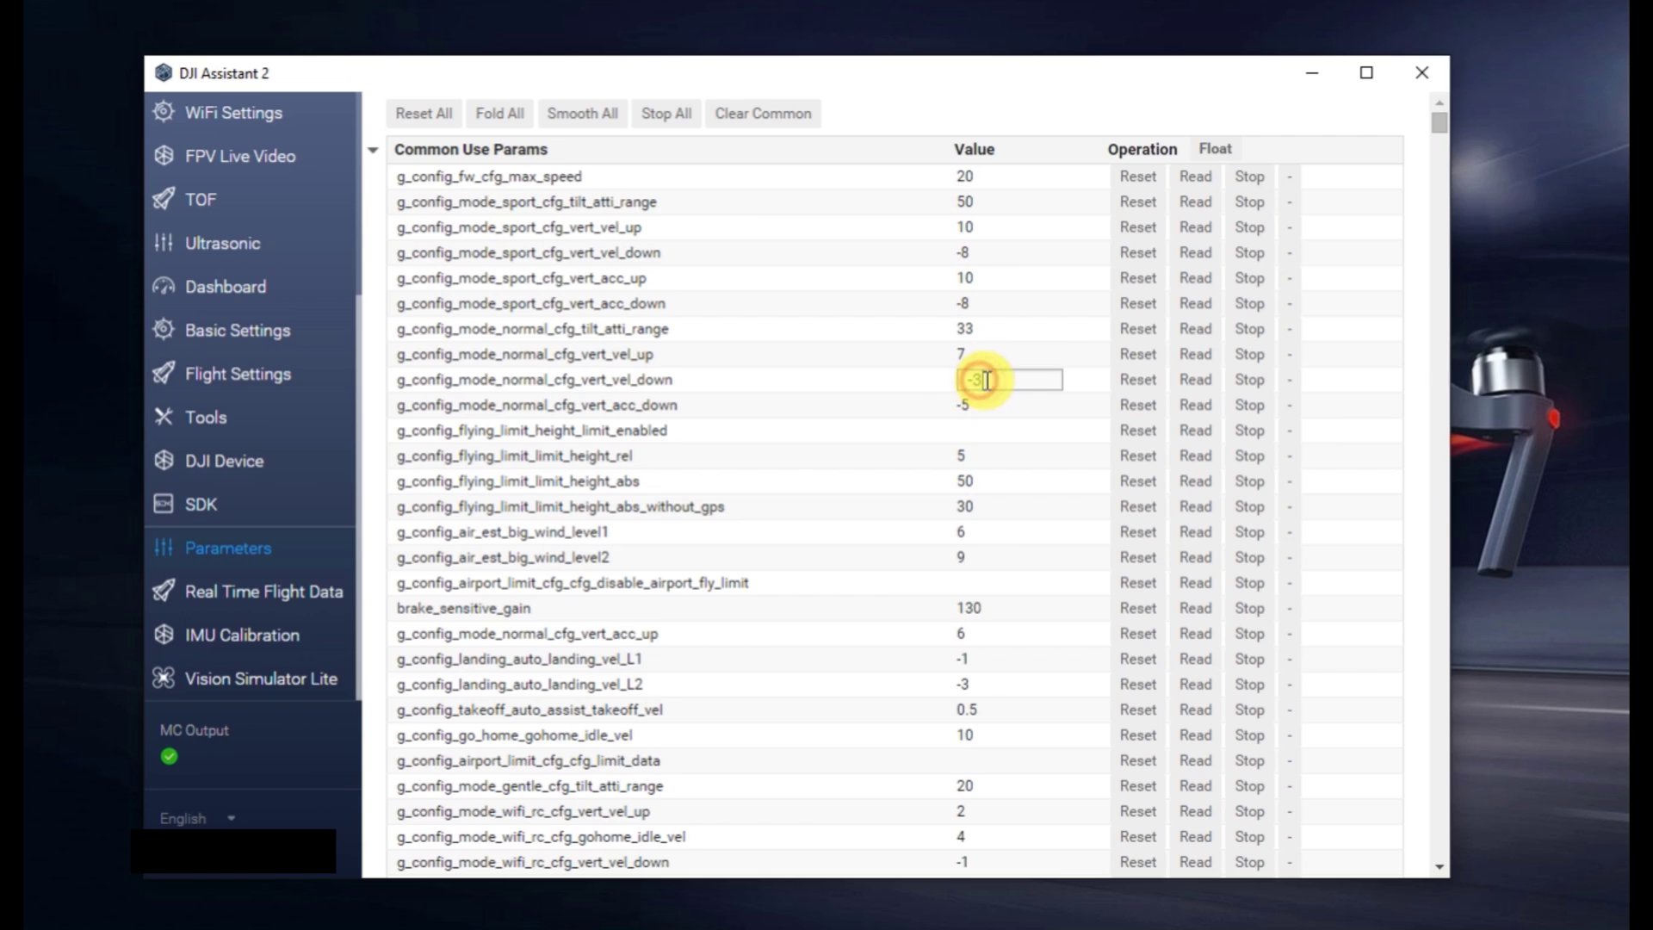
{"action": "type", "text": "-6"}
{"action": "key", "text": "Return"}
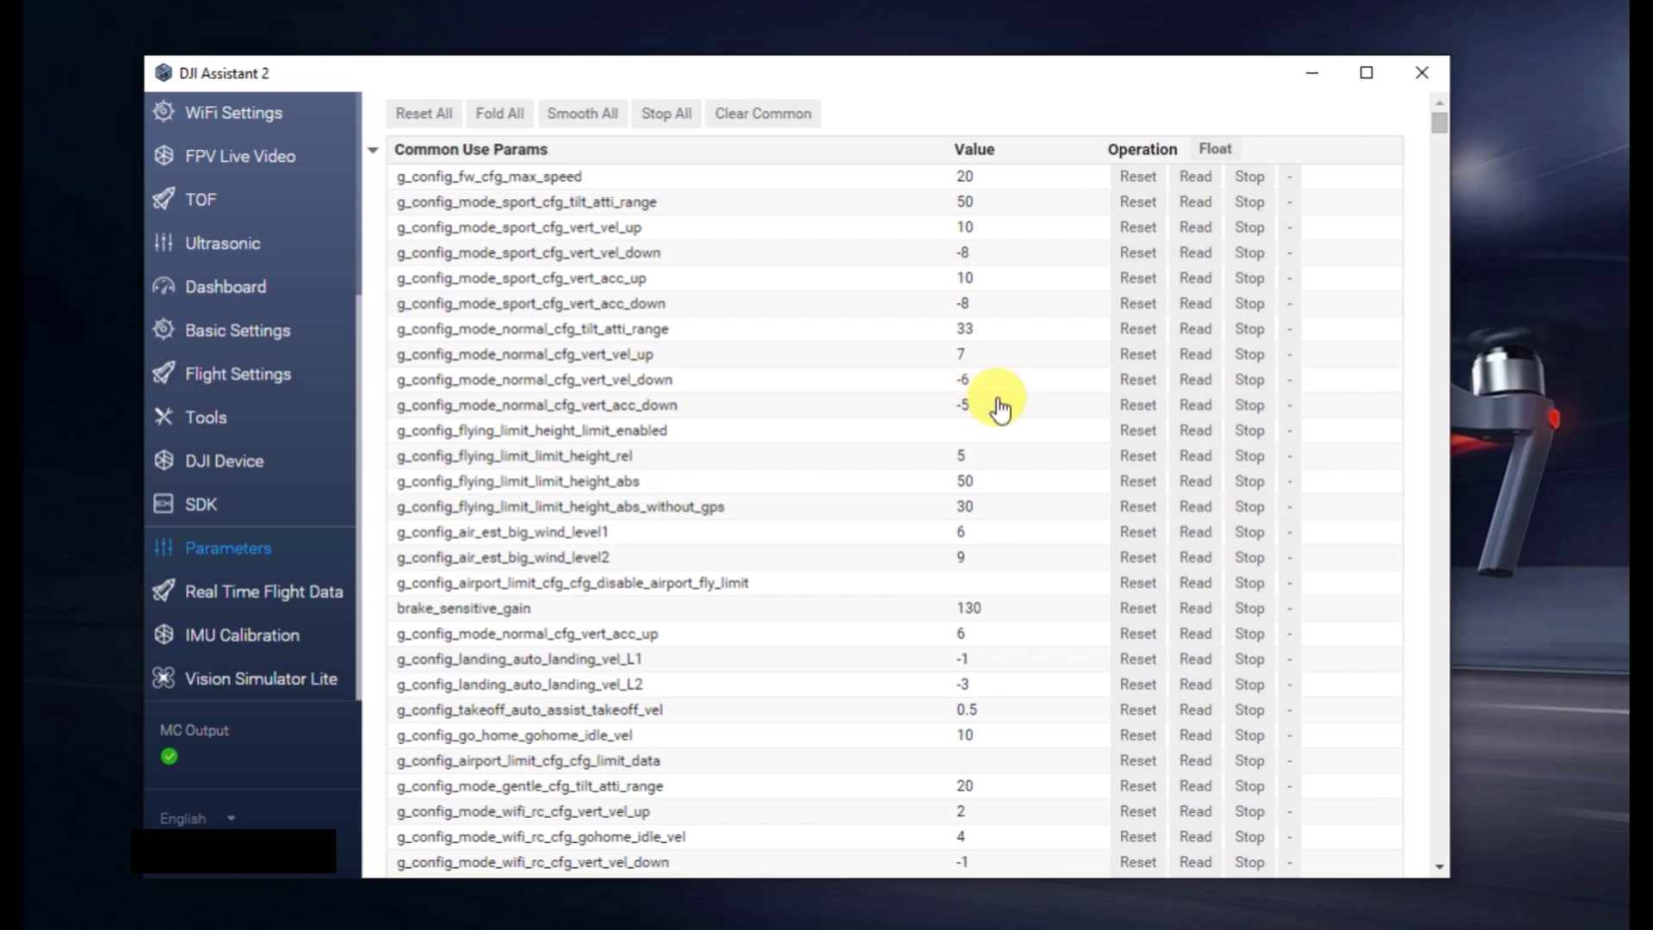
{"action": "double_click", "coordinate": [997, 403]}
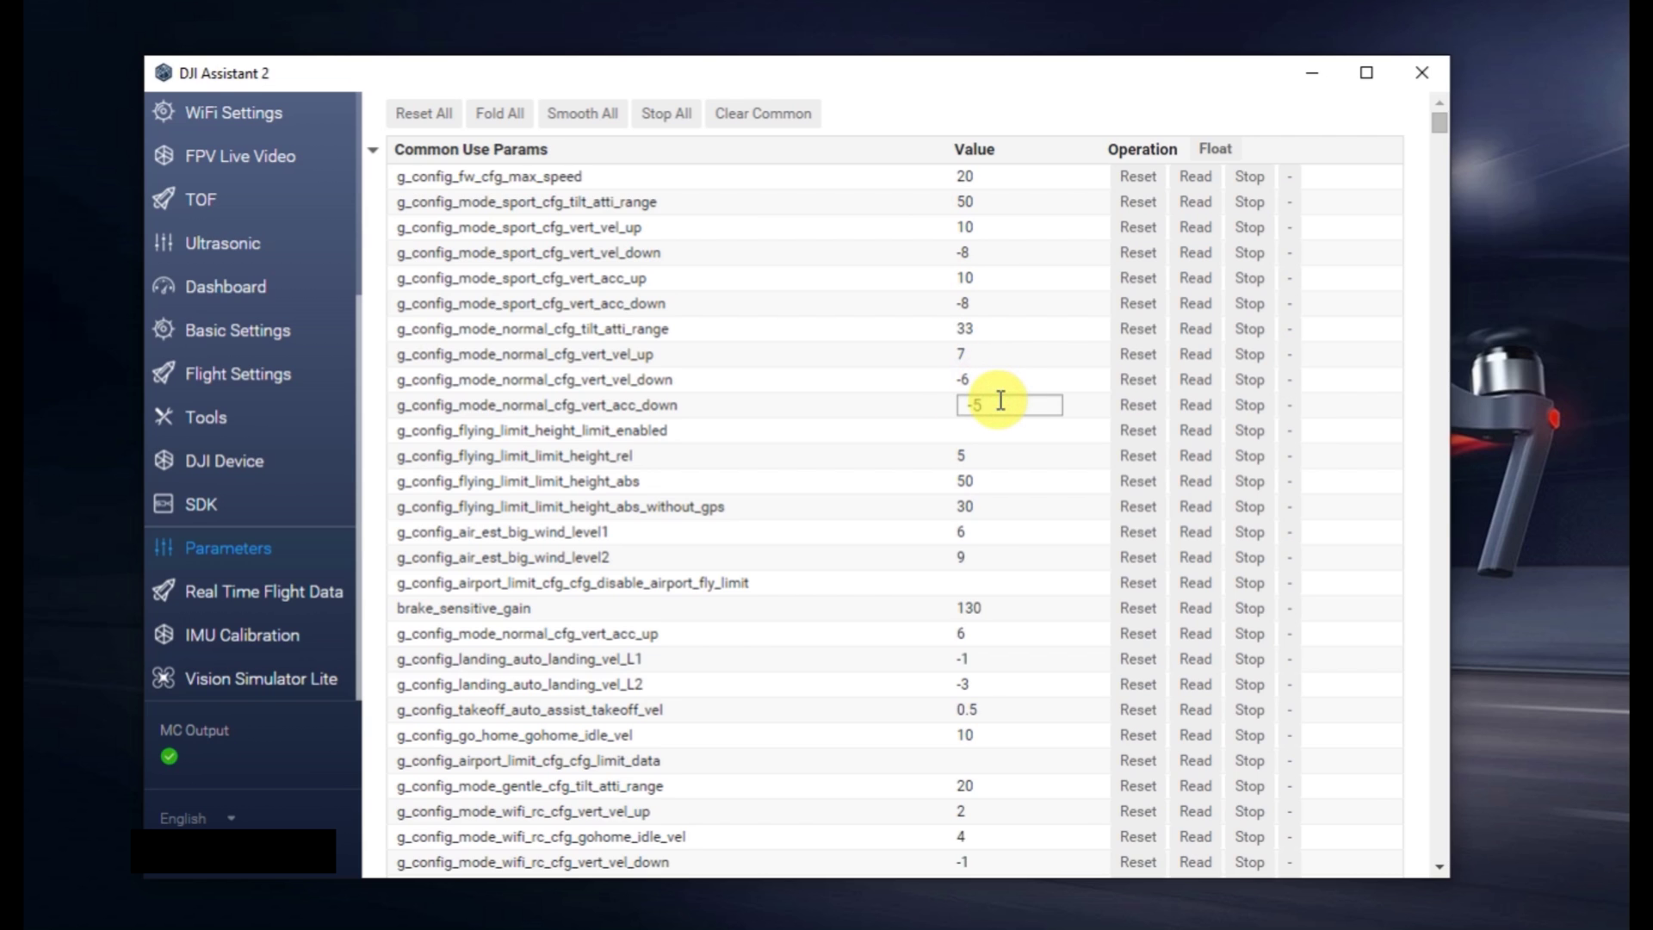
{"action": "type", "text": "-6"}
{"action": "key", "text": "Return"}
- Set big_wind_level1 to 35 and big_wind_level2 to 25
{"action": "left_click", "coordinate": [958, 432]}
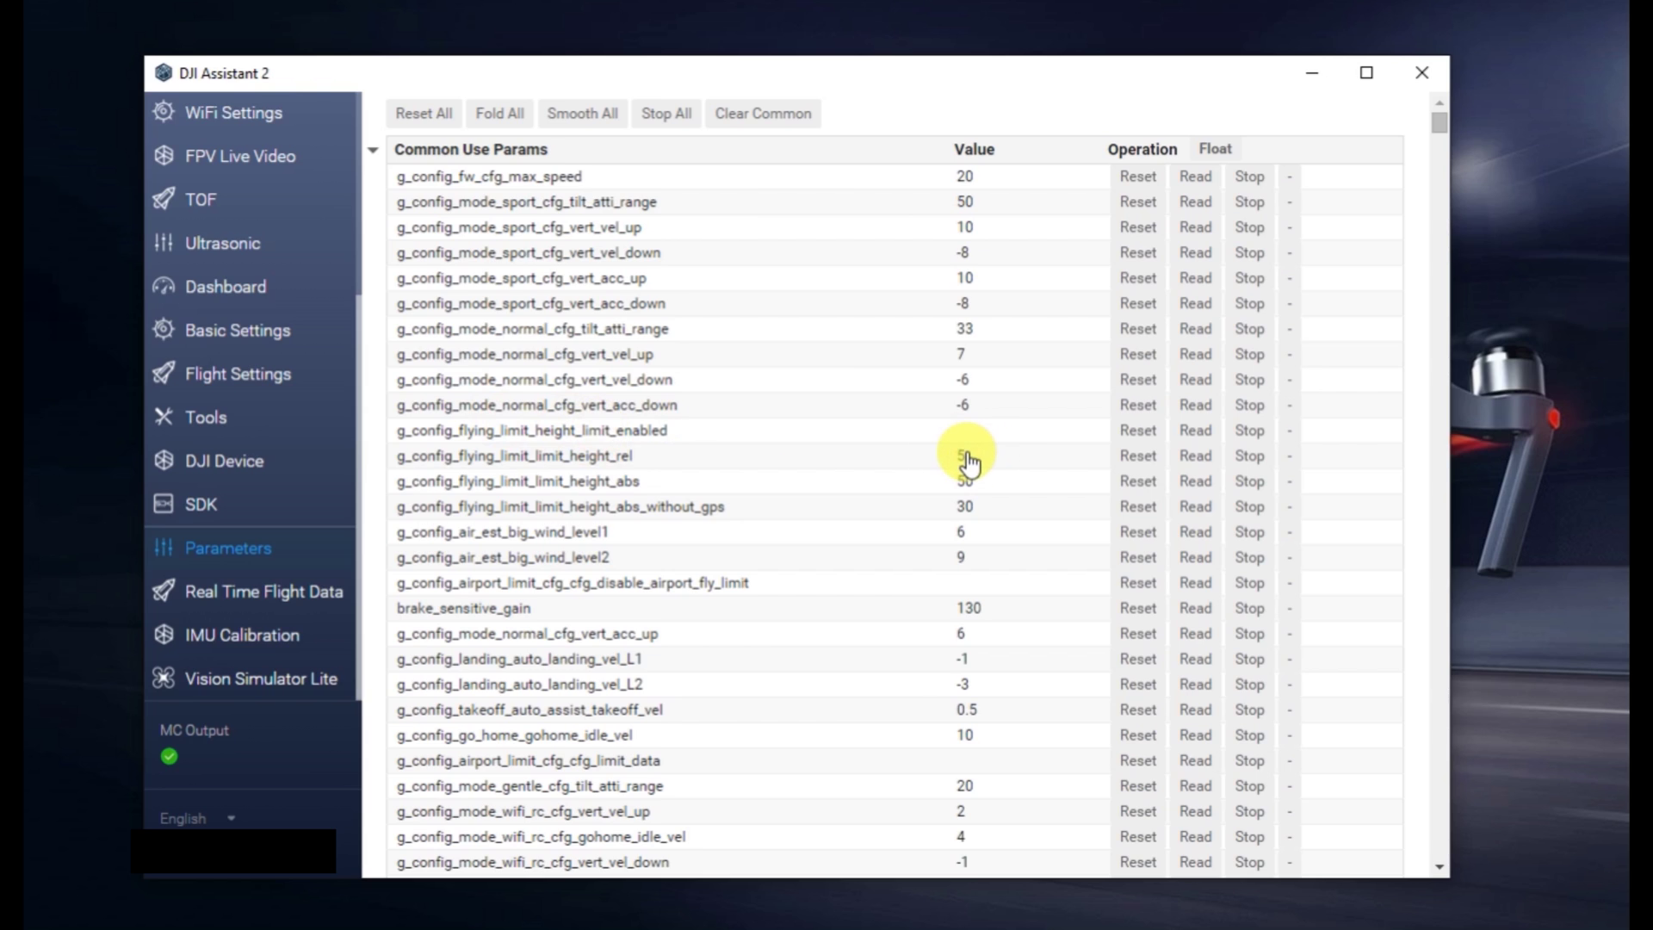
{"action": "left_click", "coordinate": [962, 532]}
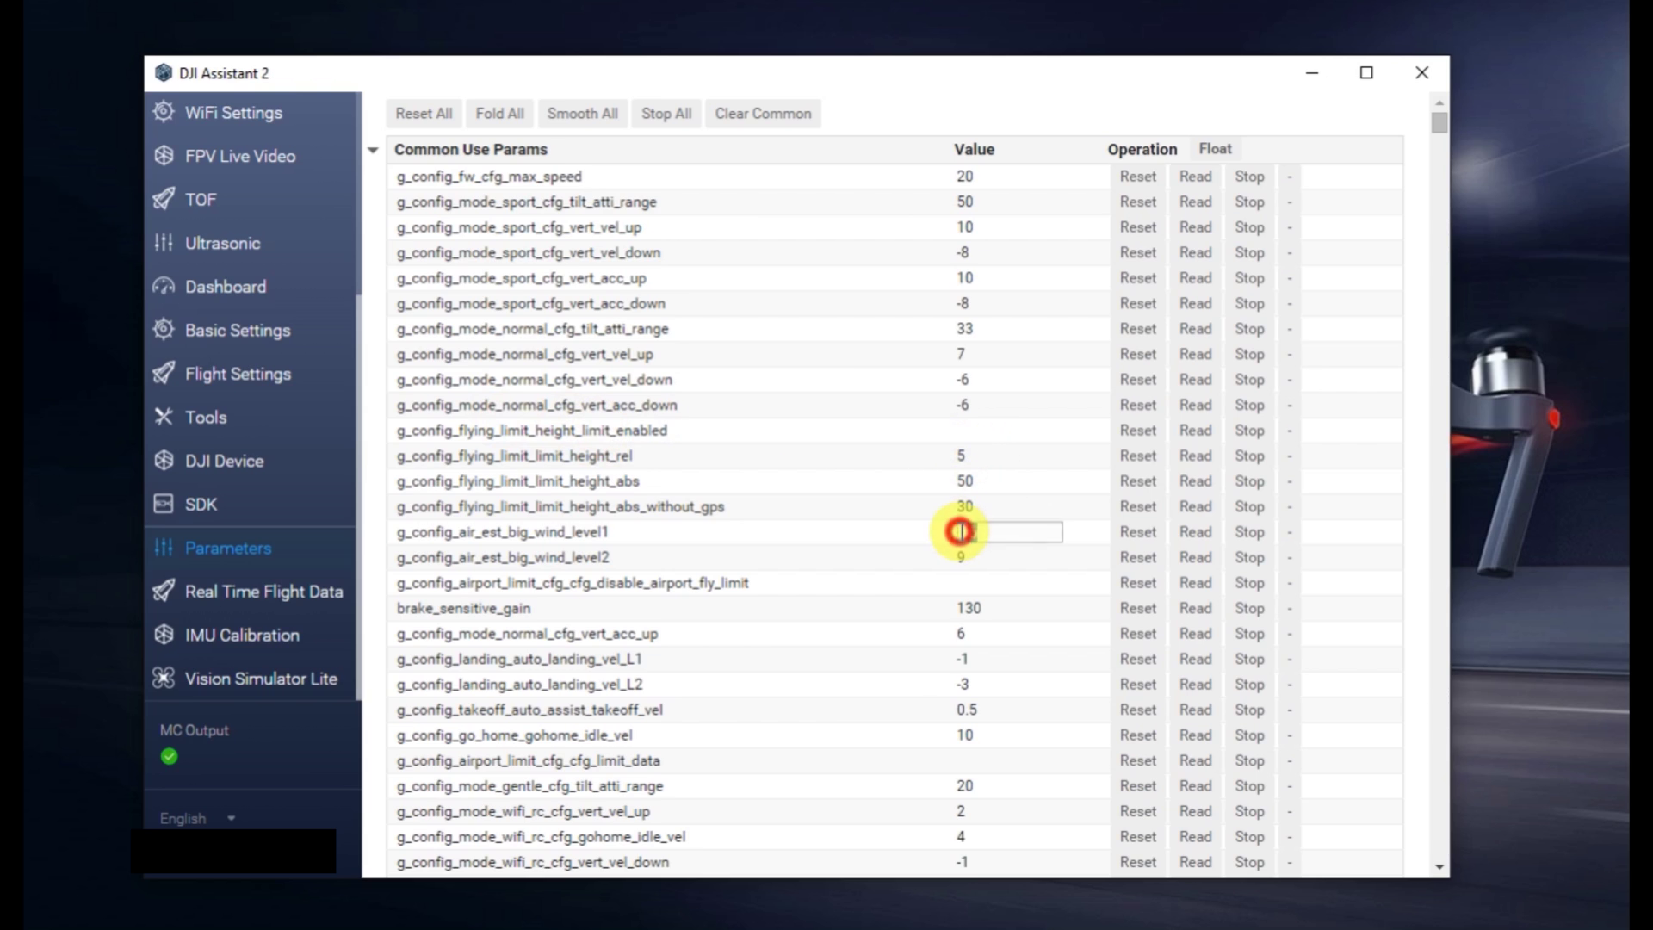
{"action": "type", "text": "35"}
{"action": "key", "text": "Return"}
{"action": "left_click", "coordinate": [968, 557]}
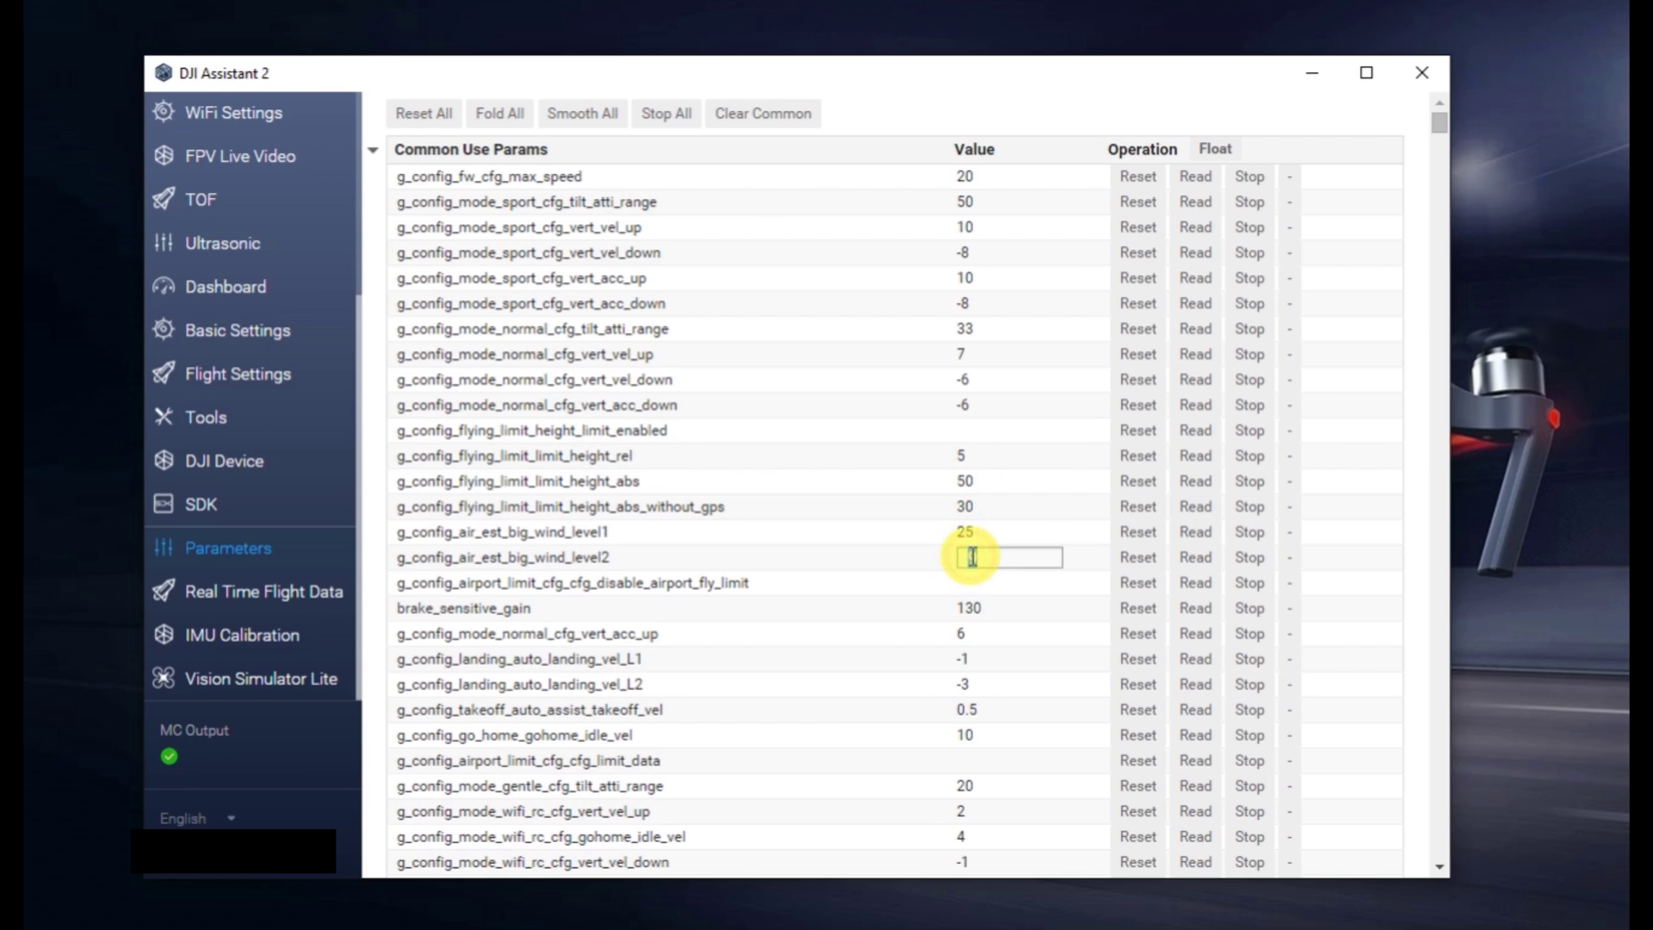
{"action": "type", "text": "25"}
{"action": "key", "text": "Return"}
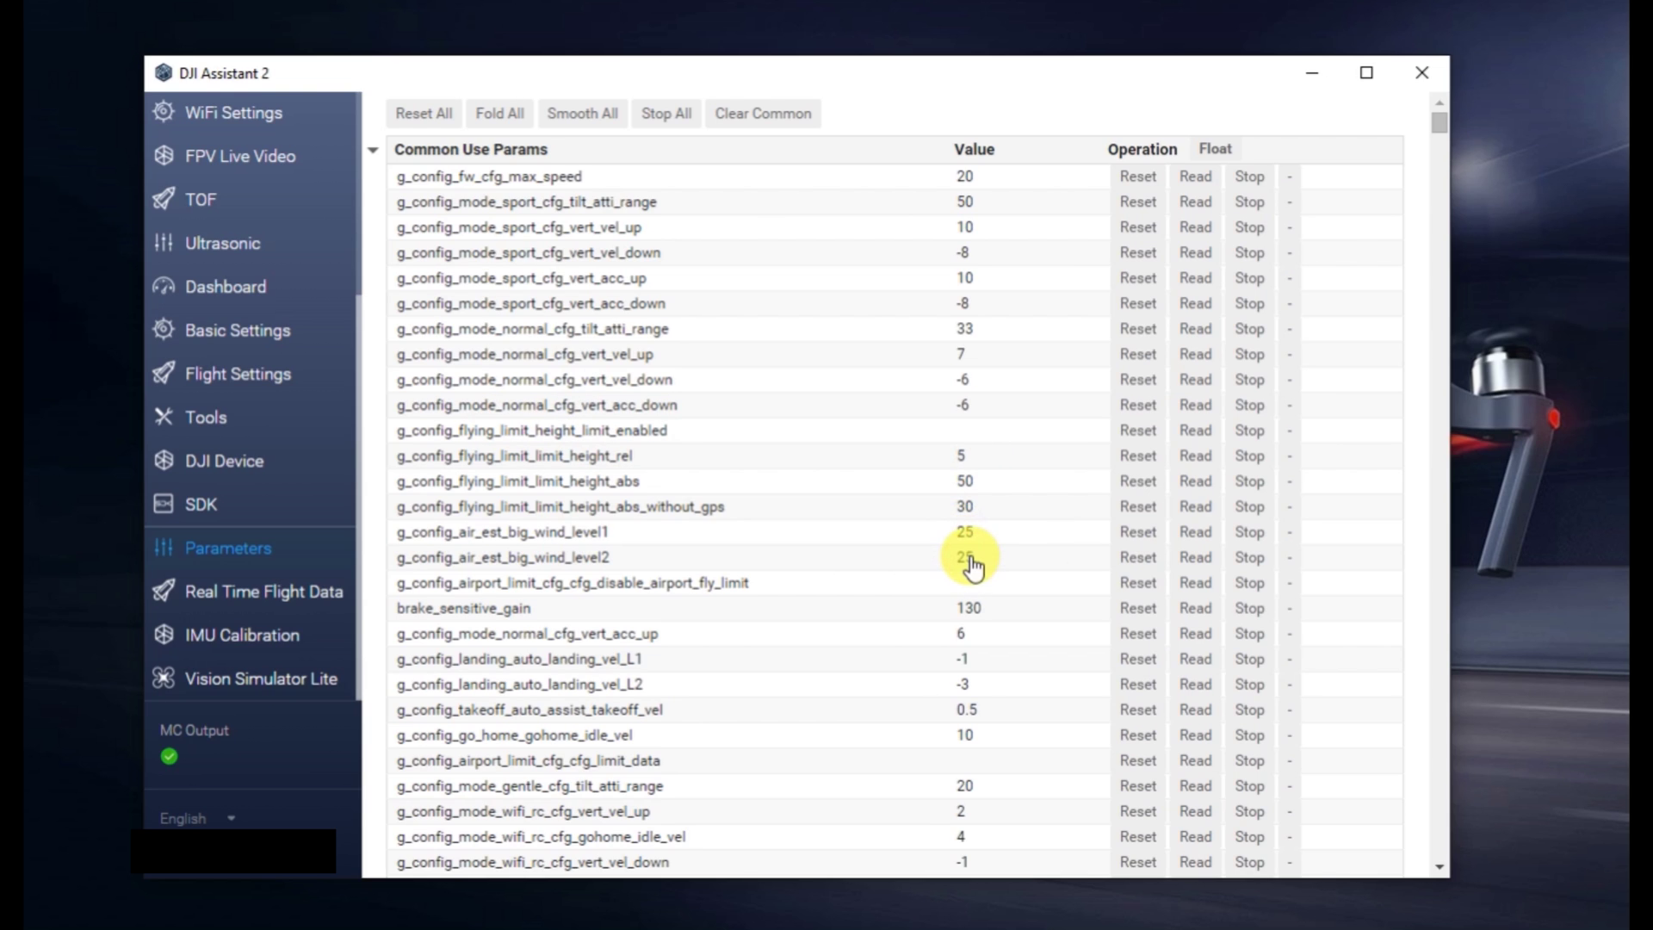
- Set normal vert_acc_up to 7 and raise control_avoid_atti_range from 16 to 22
{"action": "scroll", "coordinate": [973, 565], "scroll_direction": "down", "scroll_amount": 2}
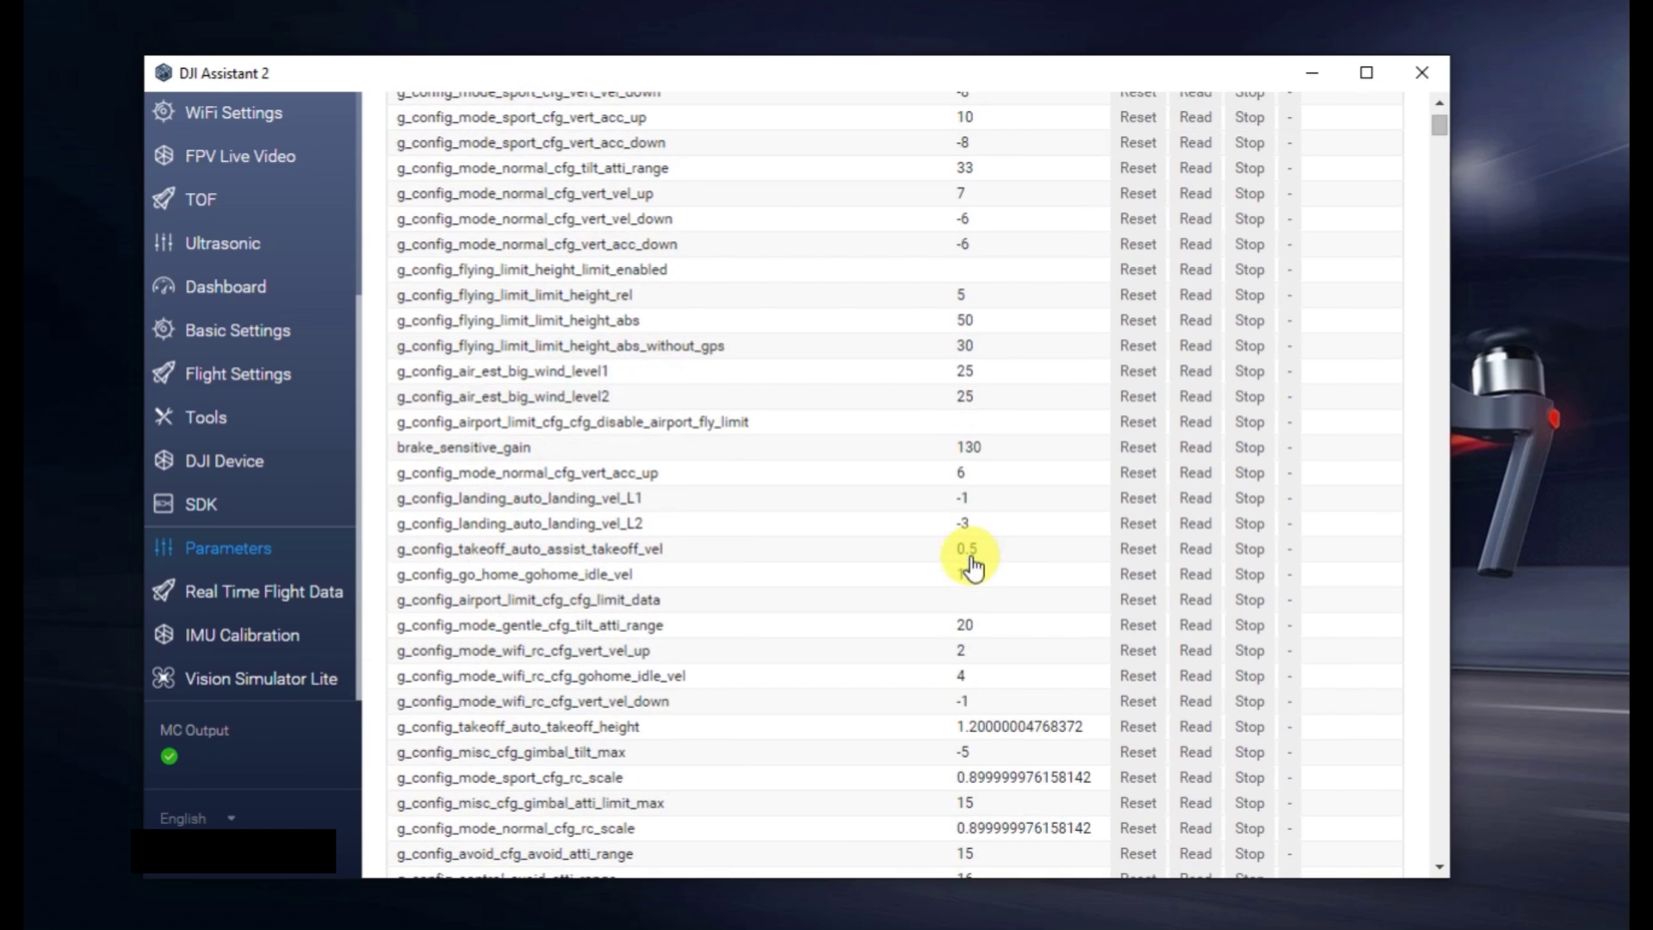
{"action": "left_click", "coordinate": [969, 471]}
{"action": "type", "text": "7"}
{"action": "key", "text": "Return"}
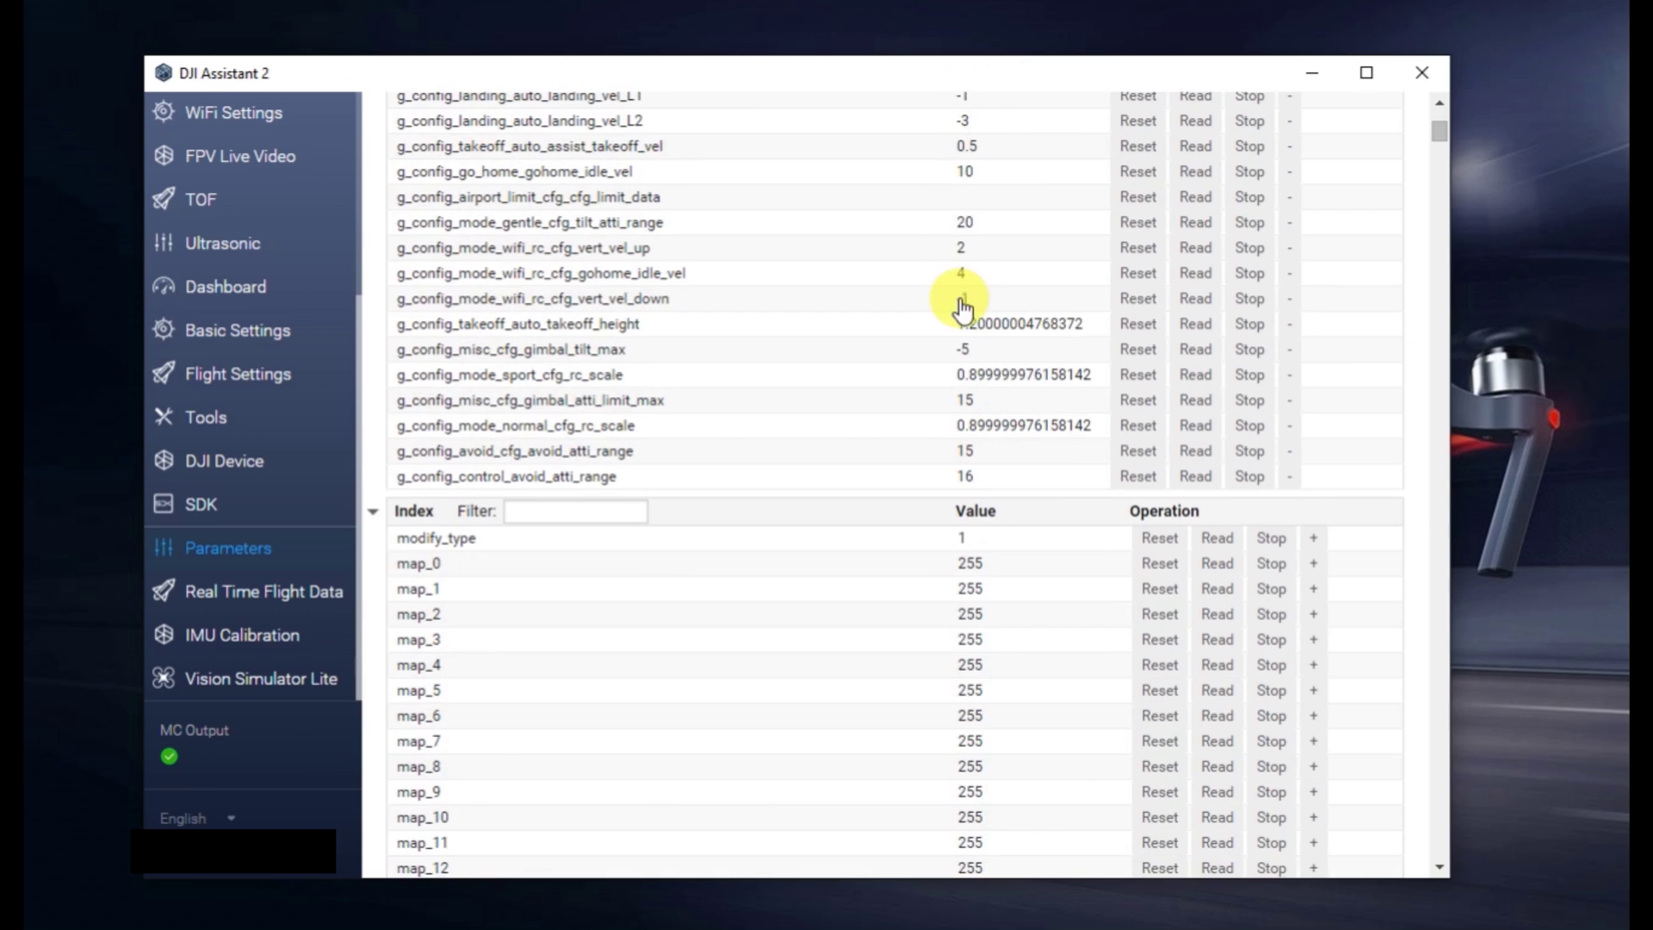
{"action": "left_click_drag", "start_coordinate": [960, 81], "coordinate": [971, 88]}
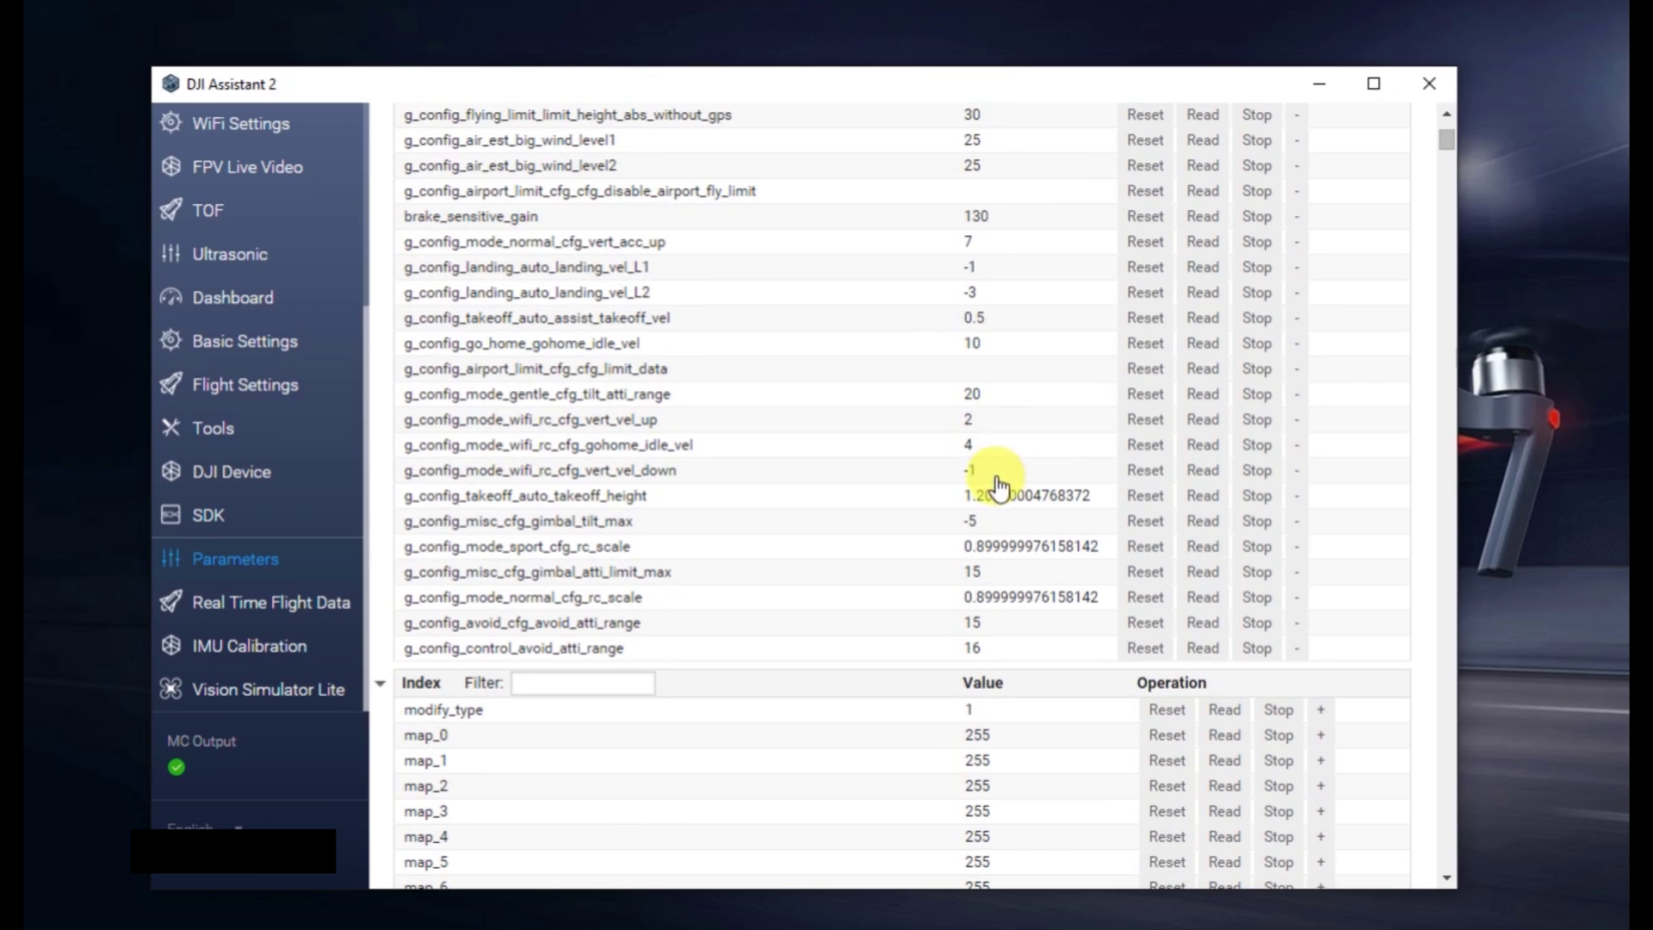
{"action": "double_click", "coordinate": [980, 647]}
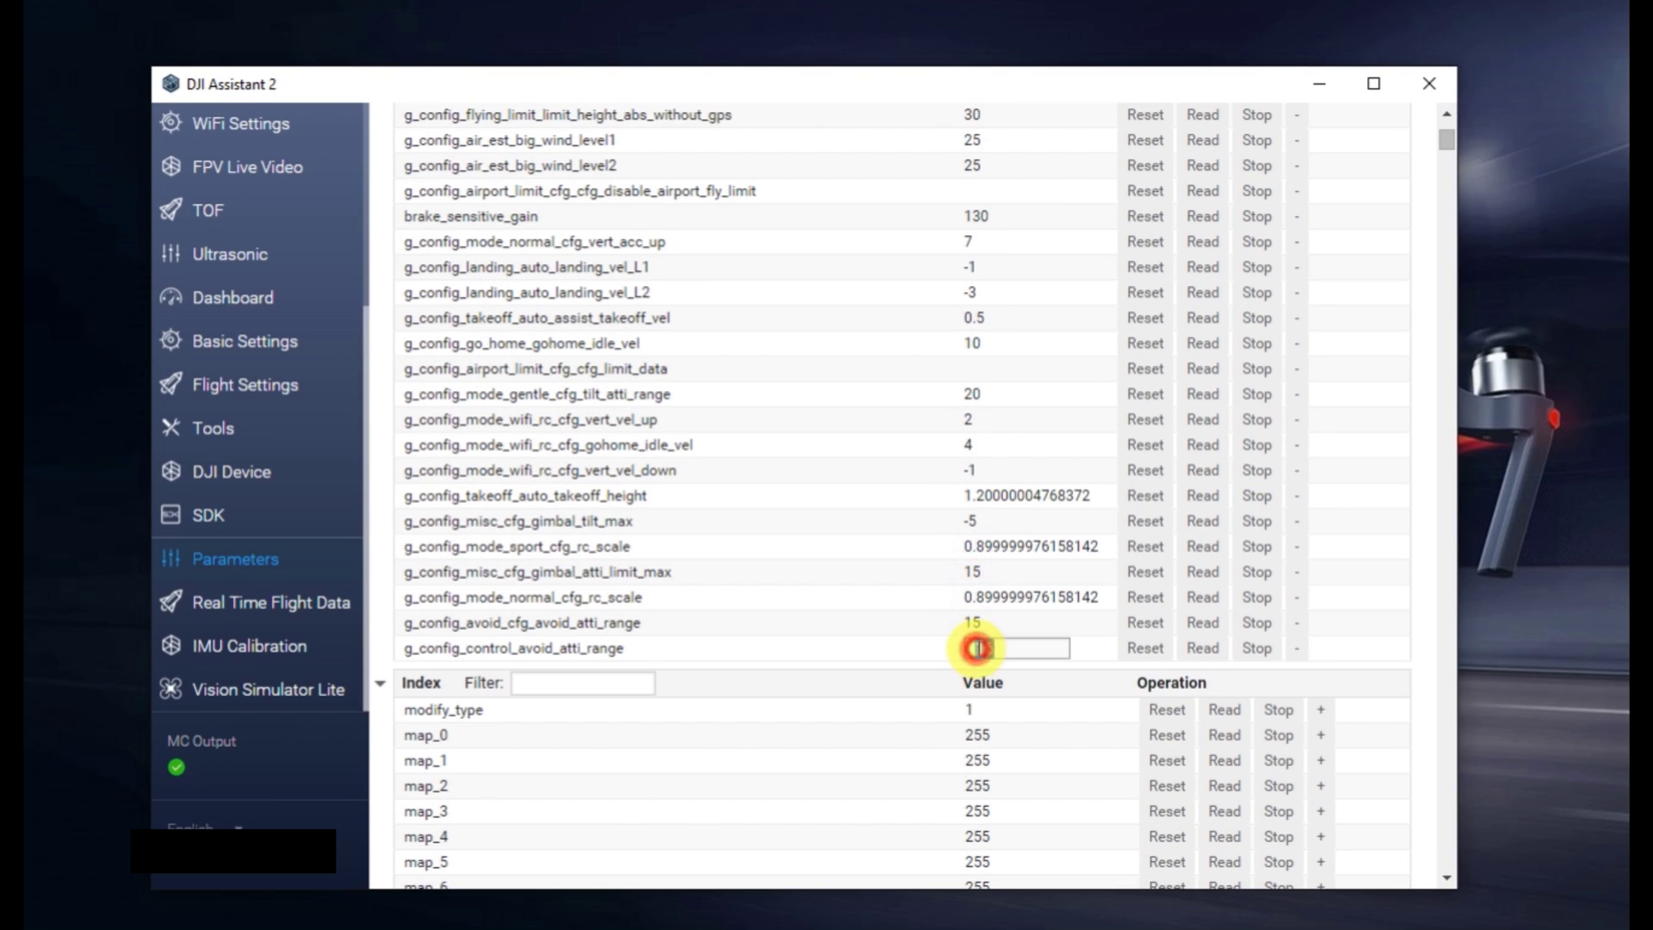
{"action": "type", "text": "22"}
{"action": "key", "text": "Return"}
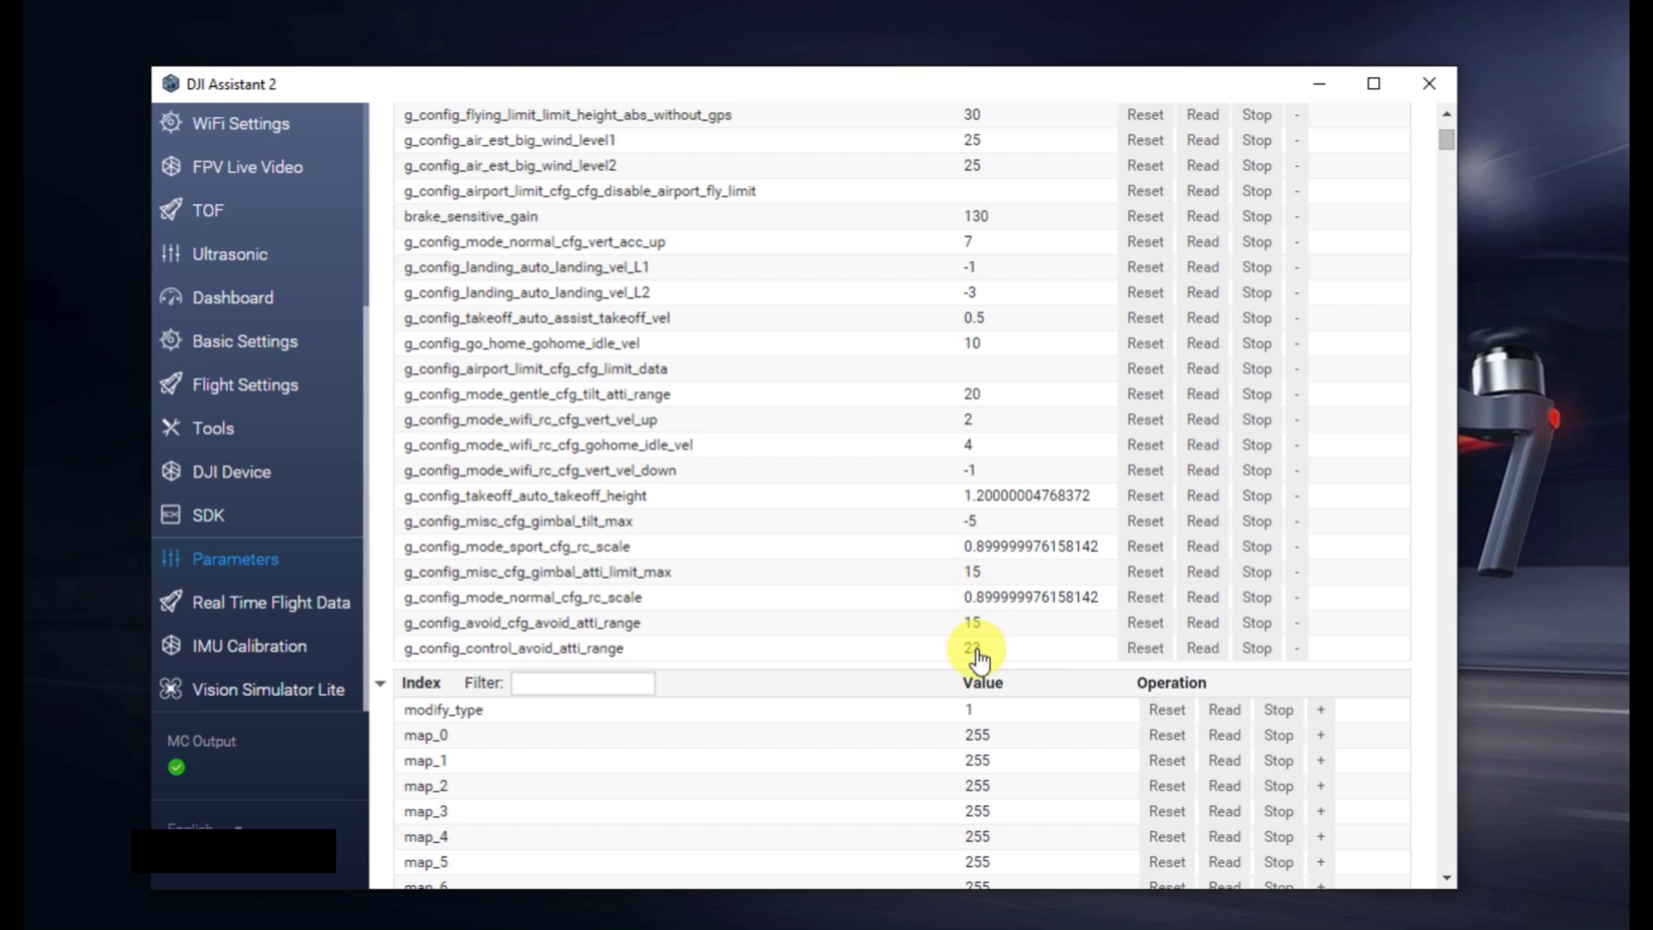
- Review the edited parameter list, then quit DJI Assistant 2
{"action": "scroll", "coordinate": [980, 659], "scroll_direction": "up", "scroll_amount": 5}
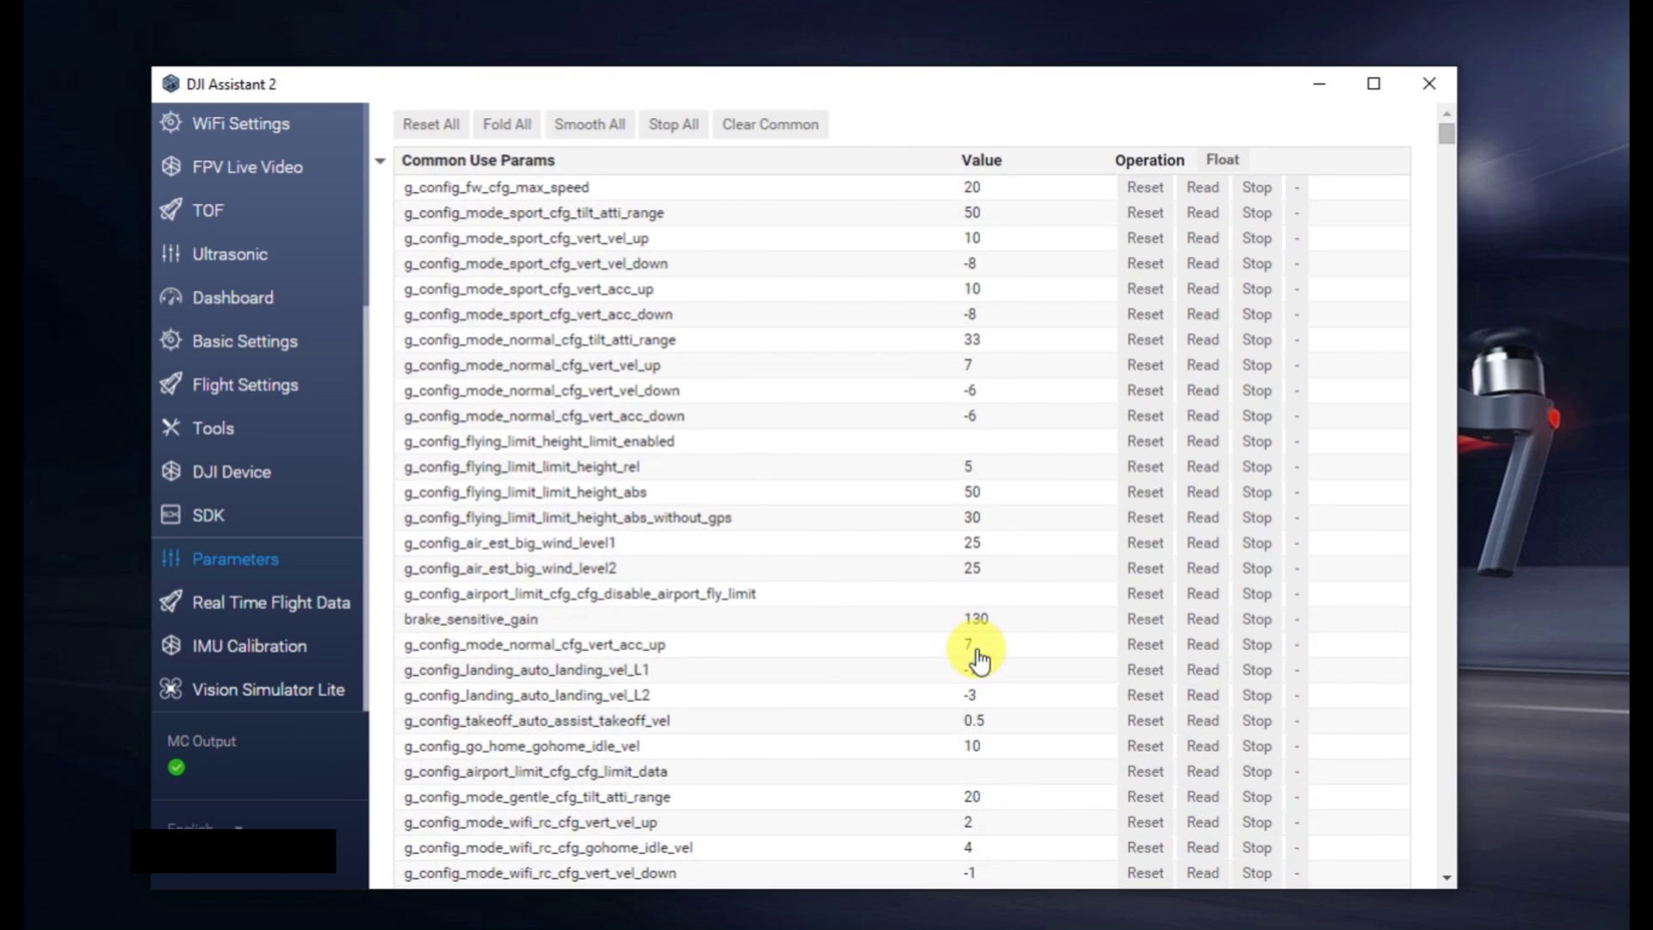
{"action": "left_click", "coordinate": [699, 592]}
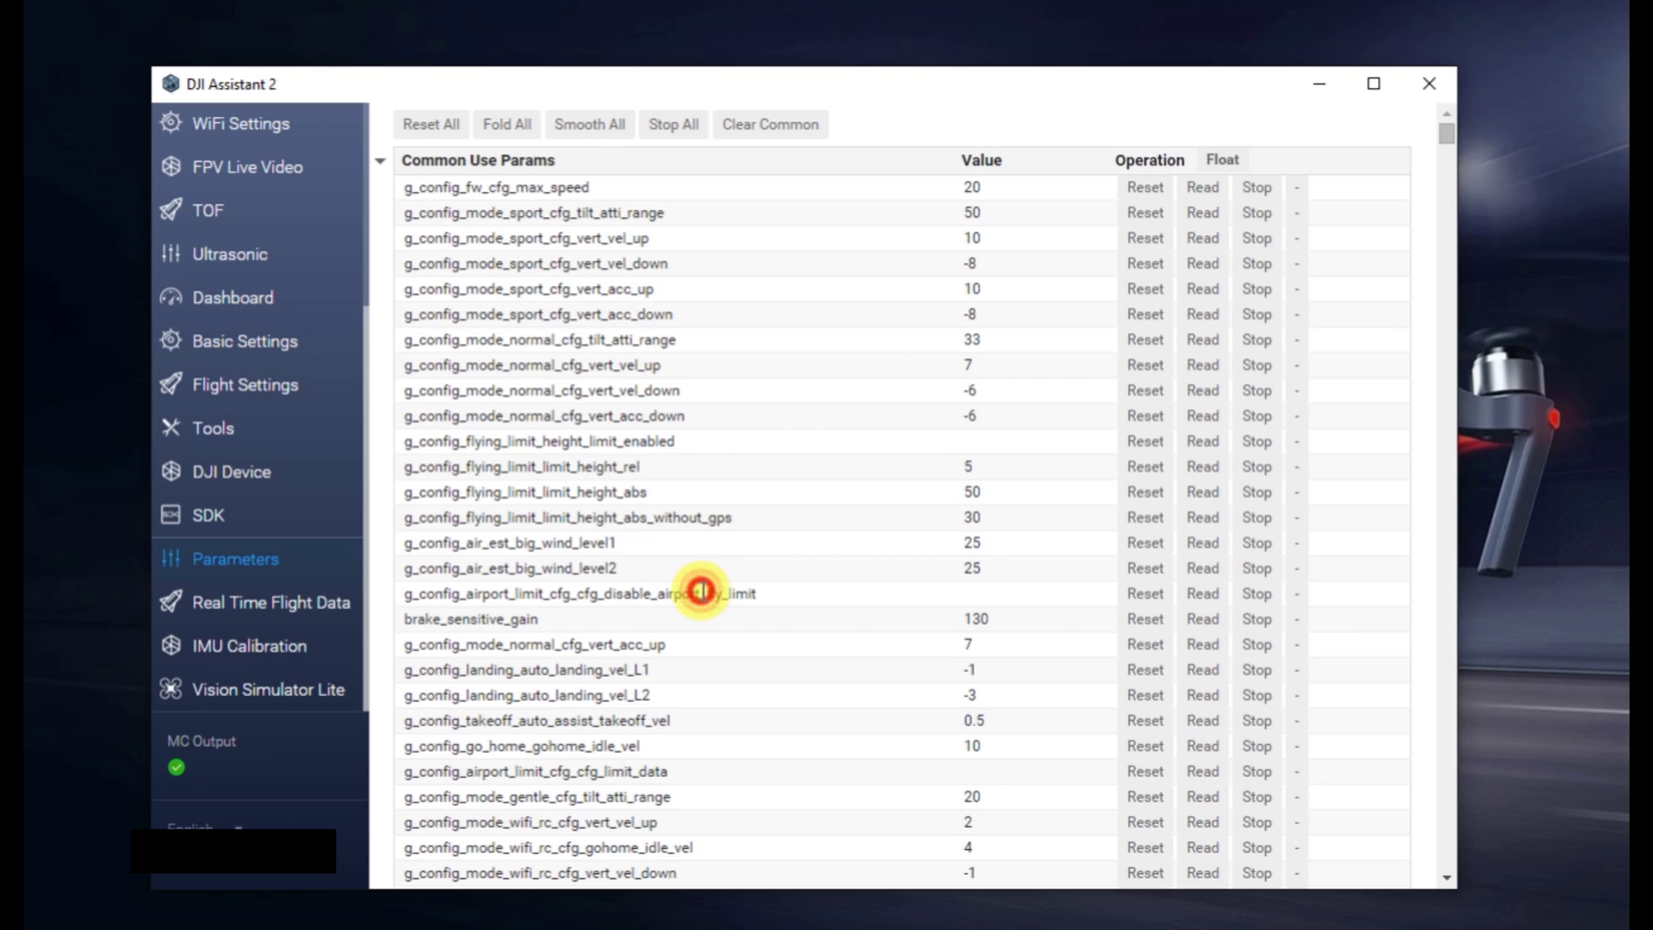
{"action": "scroll", "coordinate": [672, 593], "scroll_direction": "down", "scroll_amount": 4}
{"action": "scroll", "coordinate": [669, 592], "scroll_direction": "up", "scroll_amount": 4}
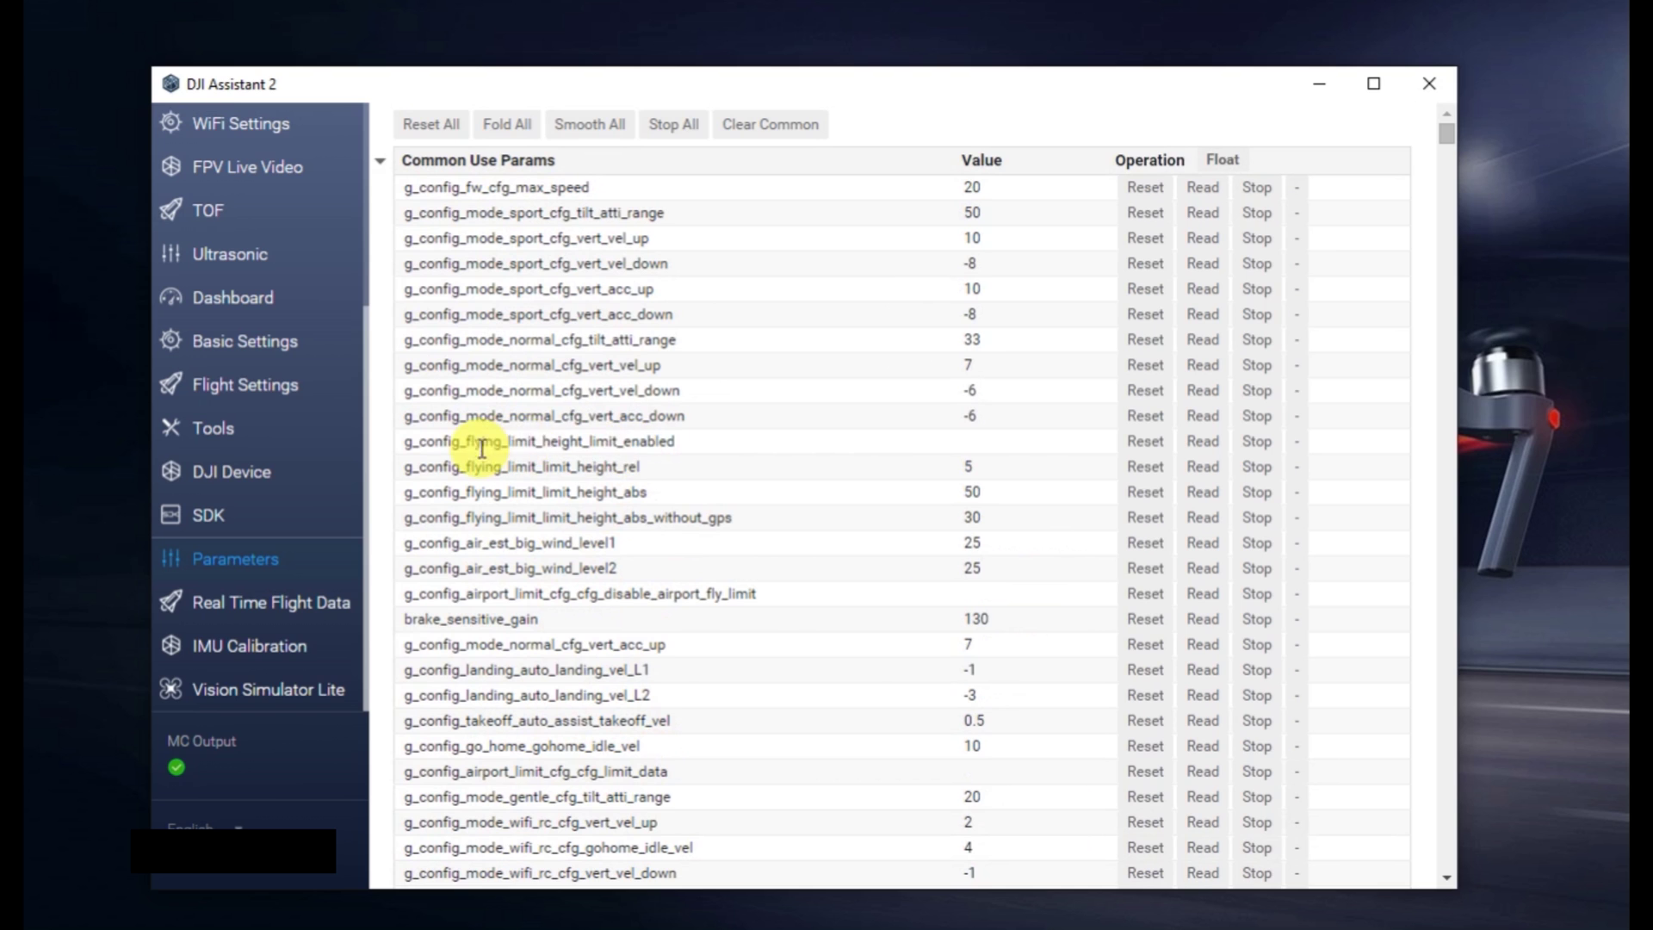
{"action": "scroll", "coordinate": [662, 465], "scroll_direction": "down", "scroll_amount": 2}
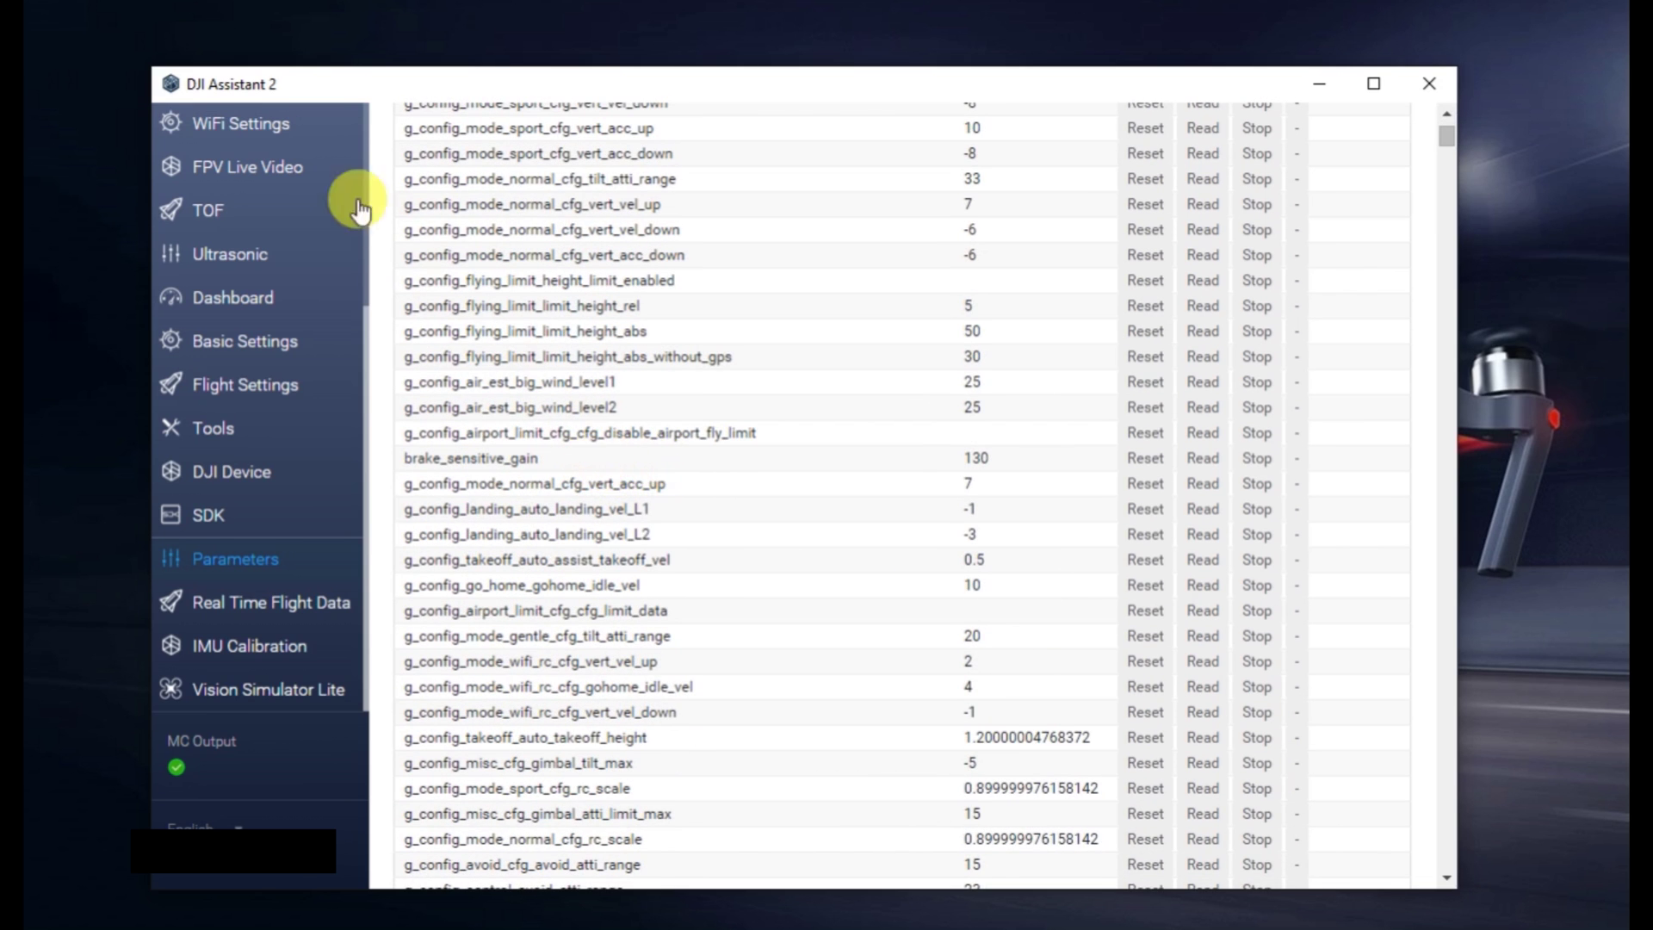
{"action": "left_click", "coordinate": [1428, 84]}
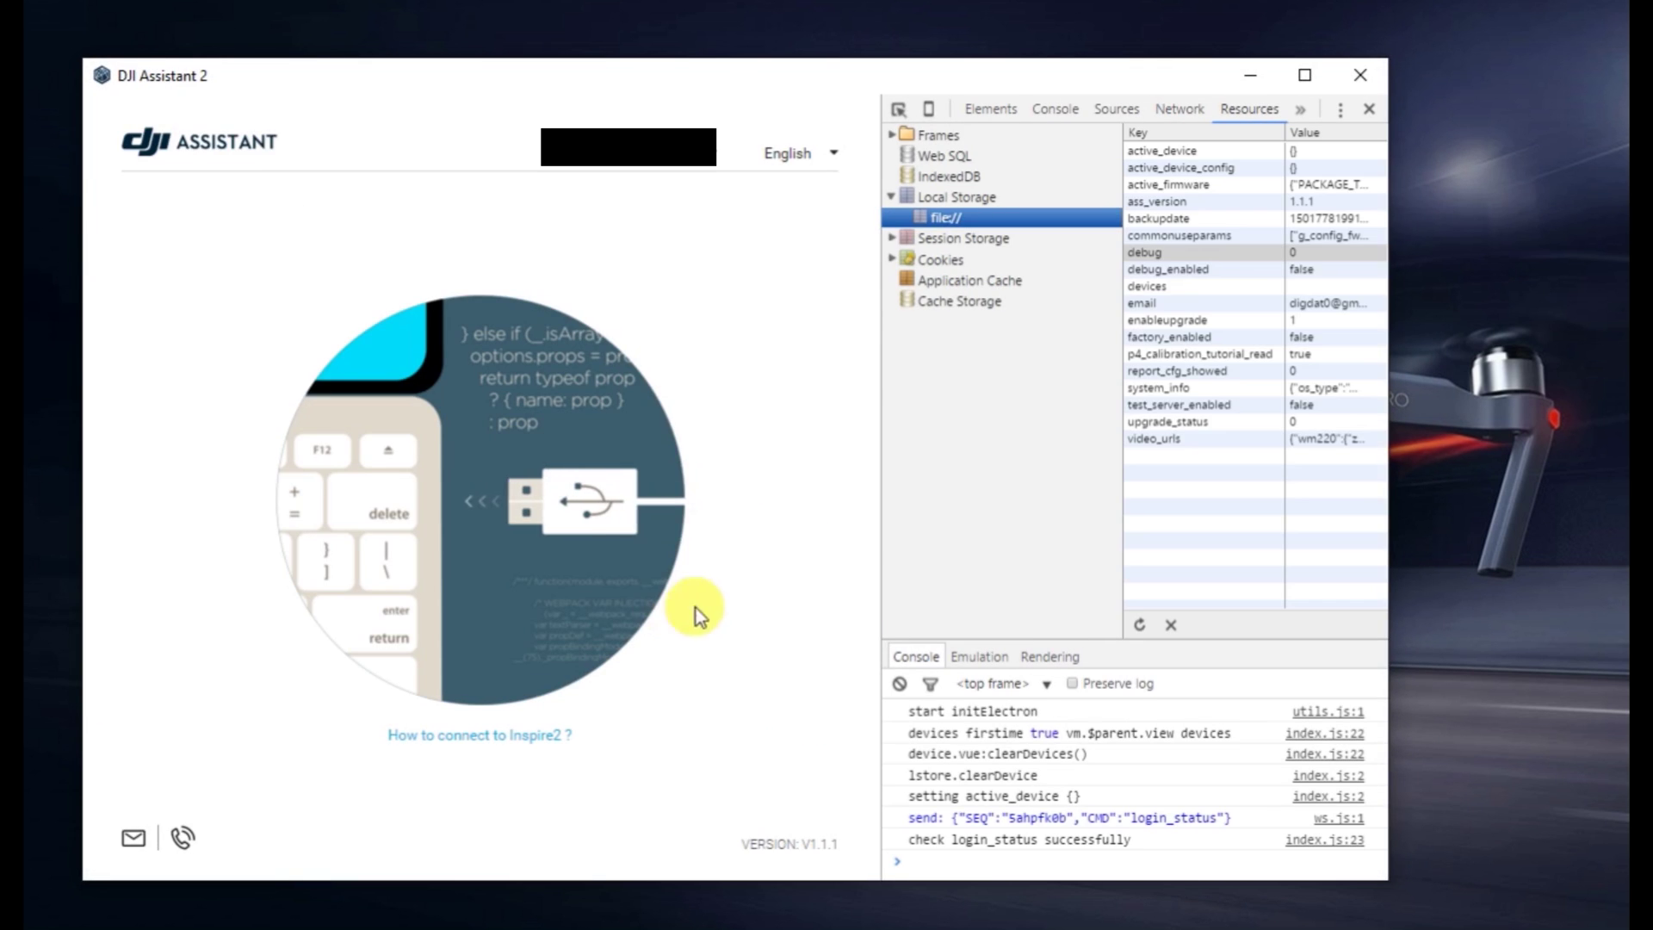
- Set the Local Storage debug value to 1, close DevTools, and open the connected Mavic Pro
{"action": "double_click", "coordinate": [1321, 252]}
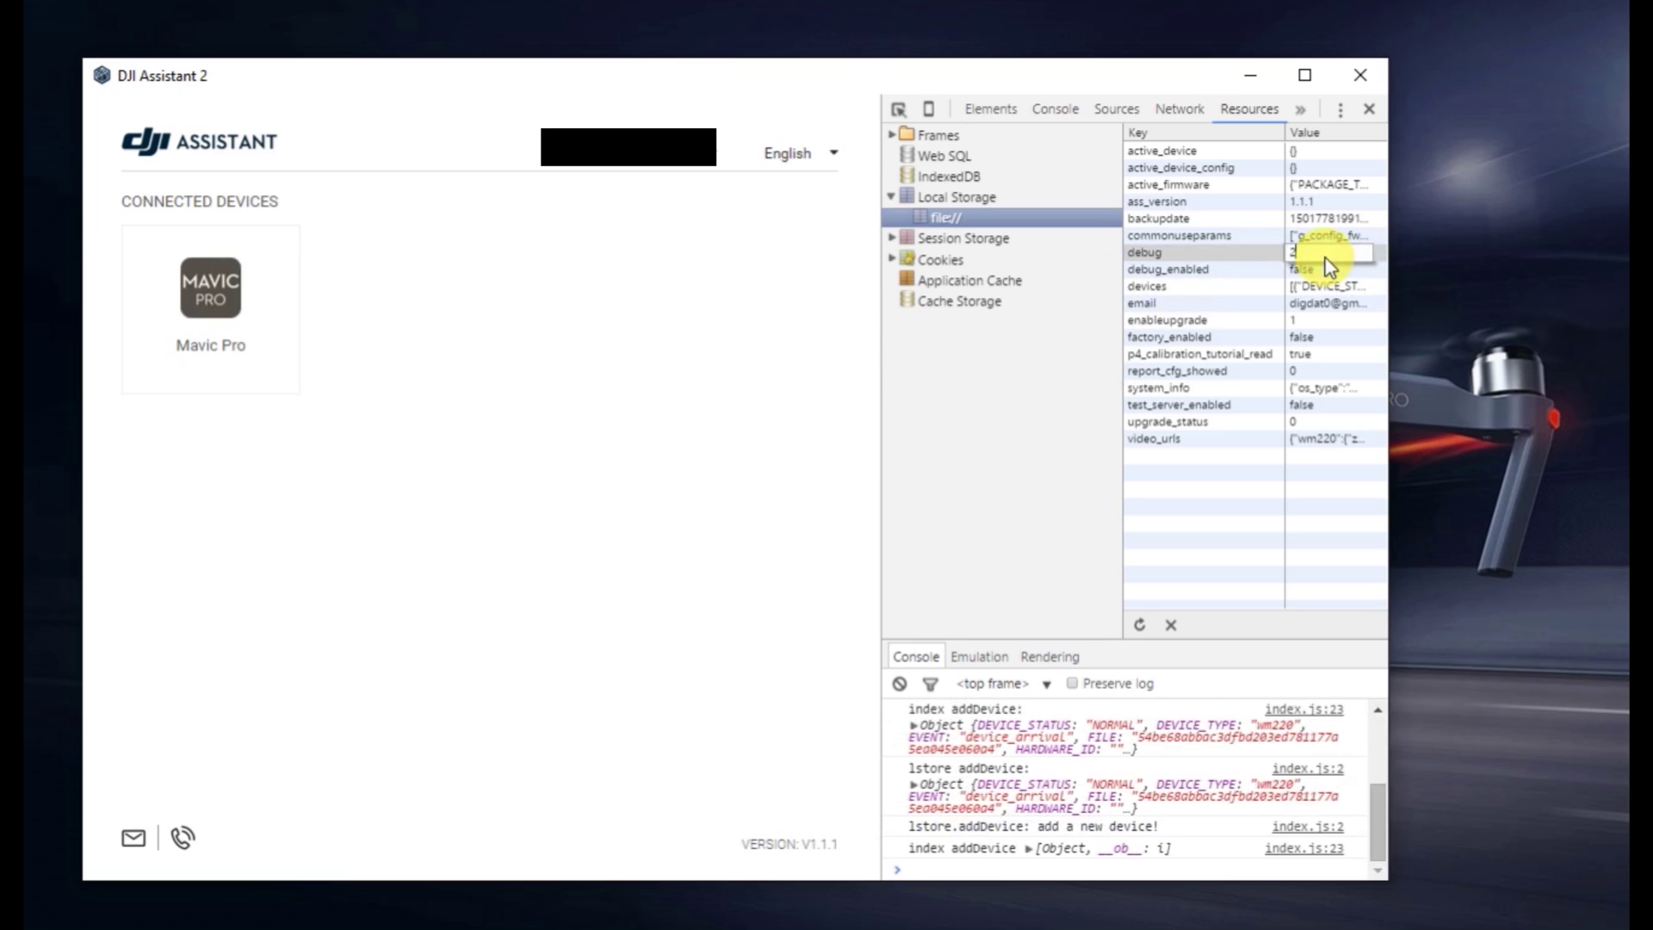
{"action": "type", "text": "2"}
{"action": "key", "text": "Return"}
{"action": "double_click", "coordinate": [1325, 257]}
{"action": "type", "text": "1"}
{"action": "key", "text": "Return"}
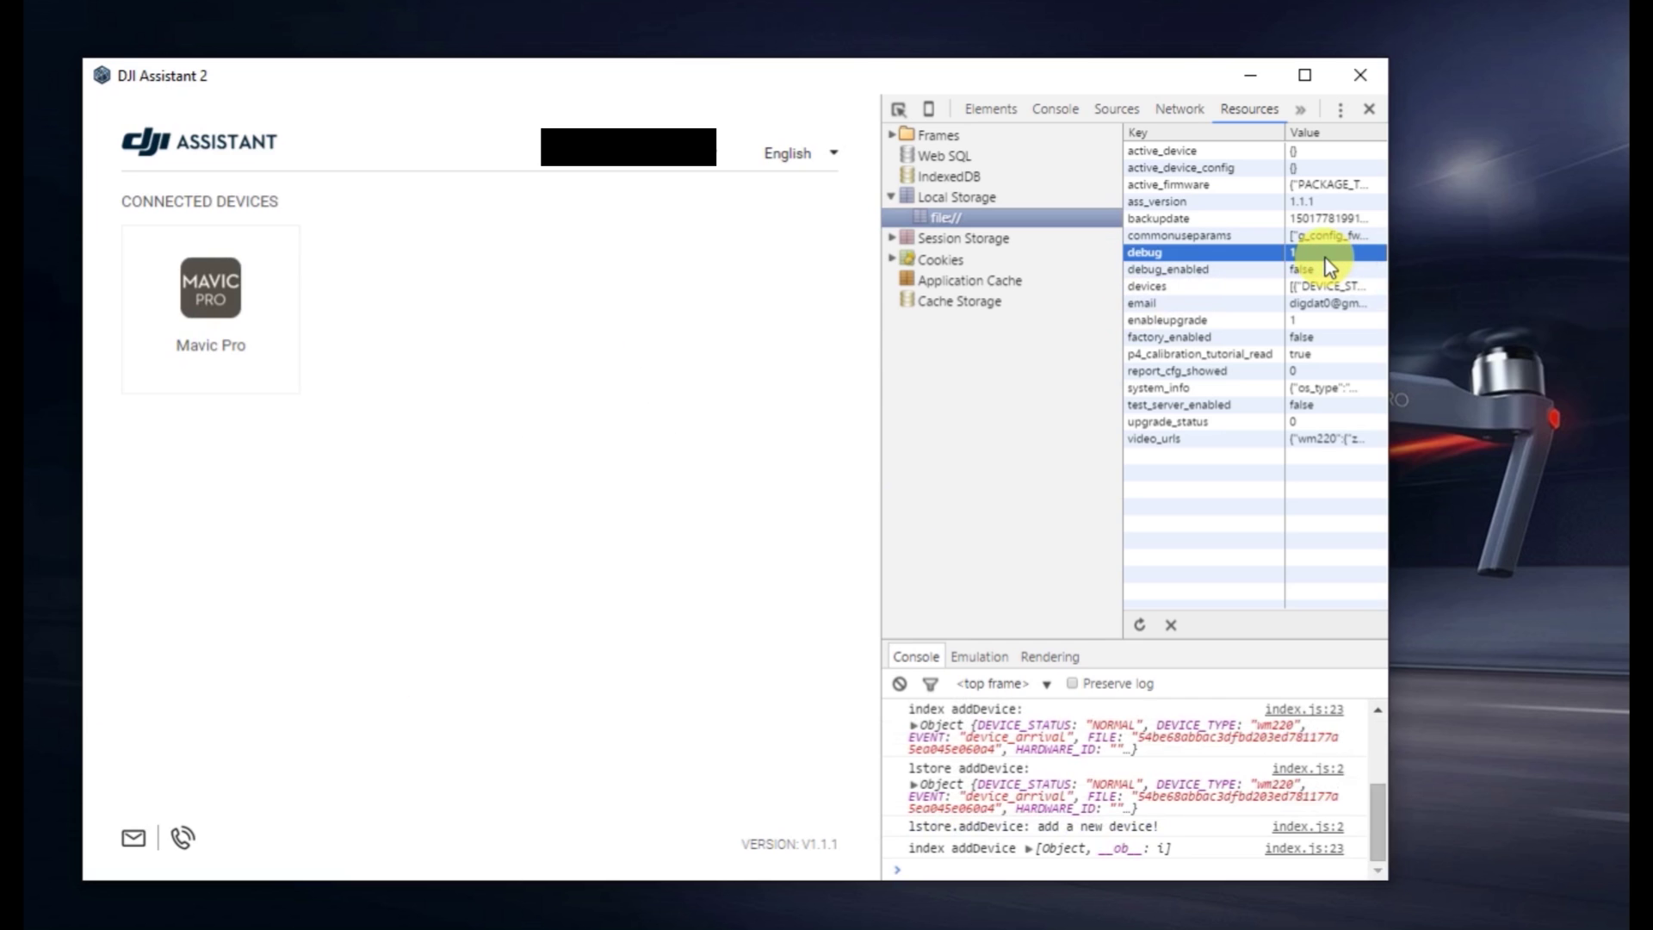
{"action": "left_click", "coordinate": [1368, 108]}
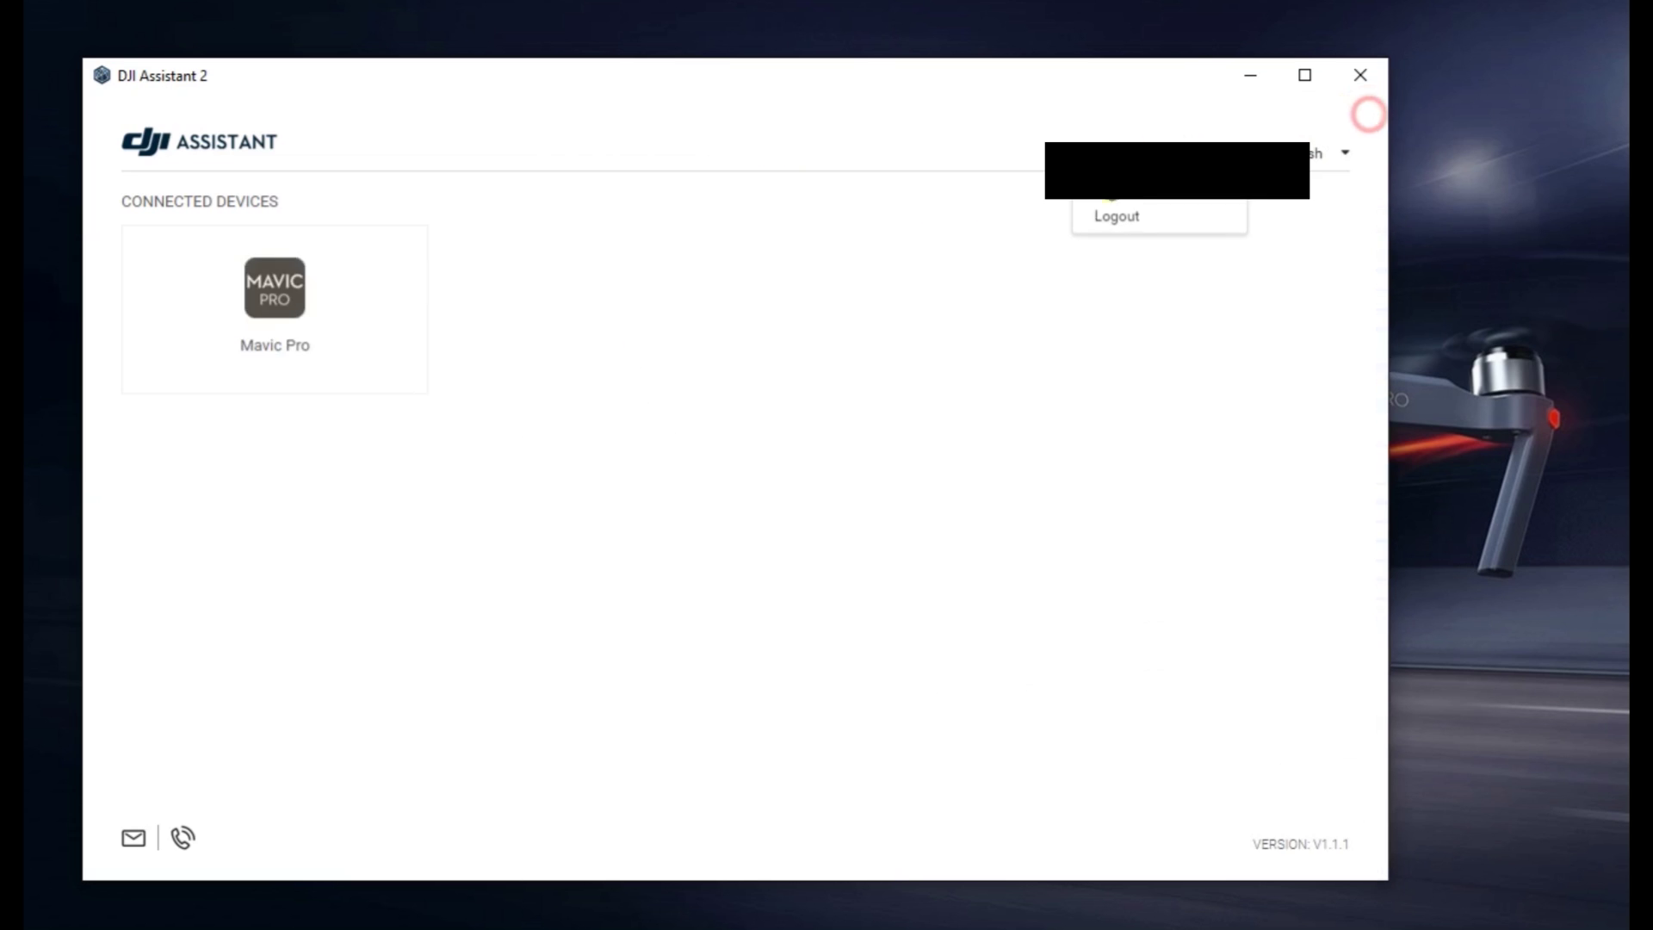
{"action": "left_click", "coordinate": [296, 286]}
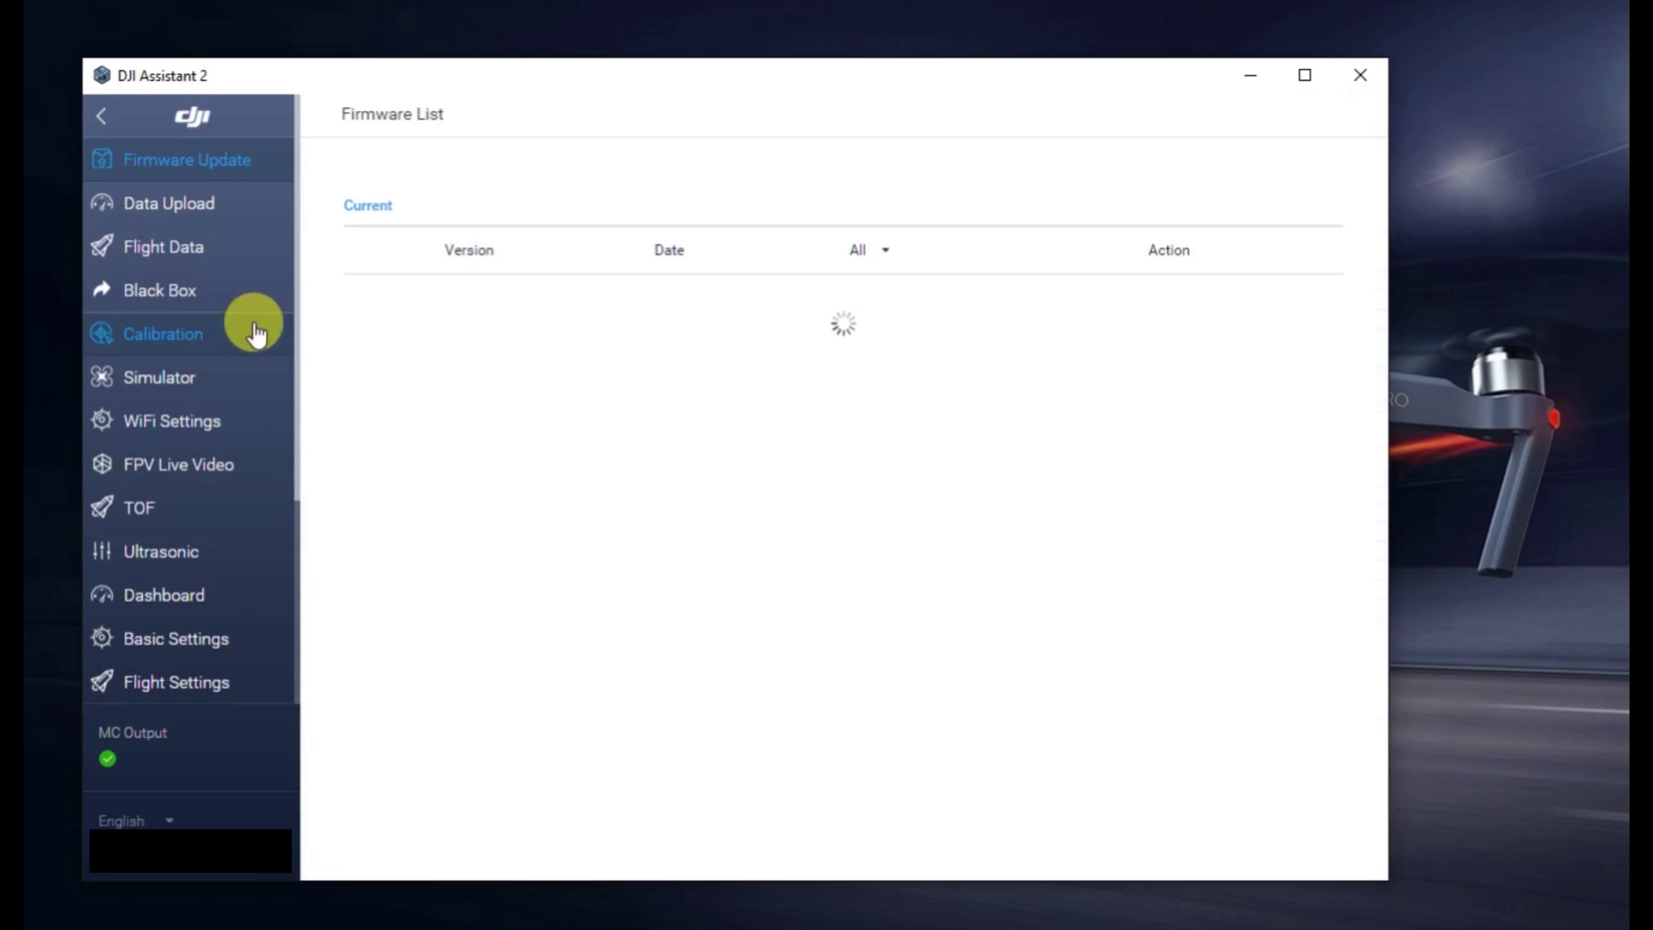
- Open the flight controller parameter list and scroll through it to review values
{"action": "scroll", "coordinate": [202, 516], "scroll_direction": "down", "scroll_amount": 3}
{"action": "scroll", "coordinate": [202, 516], "scroll_direction": "down", "scroll_amount": 1}
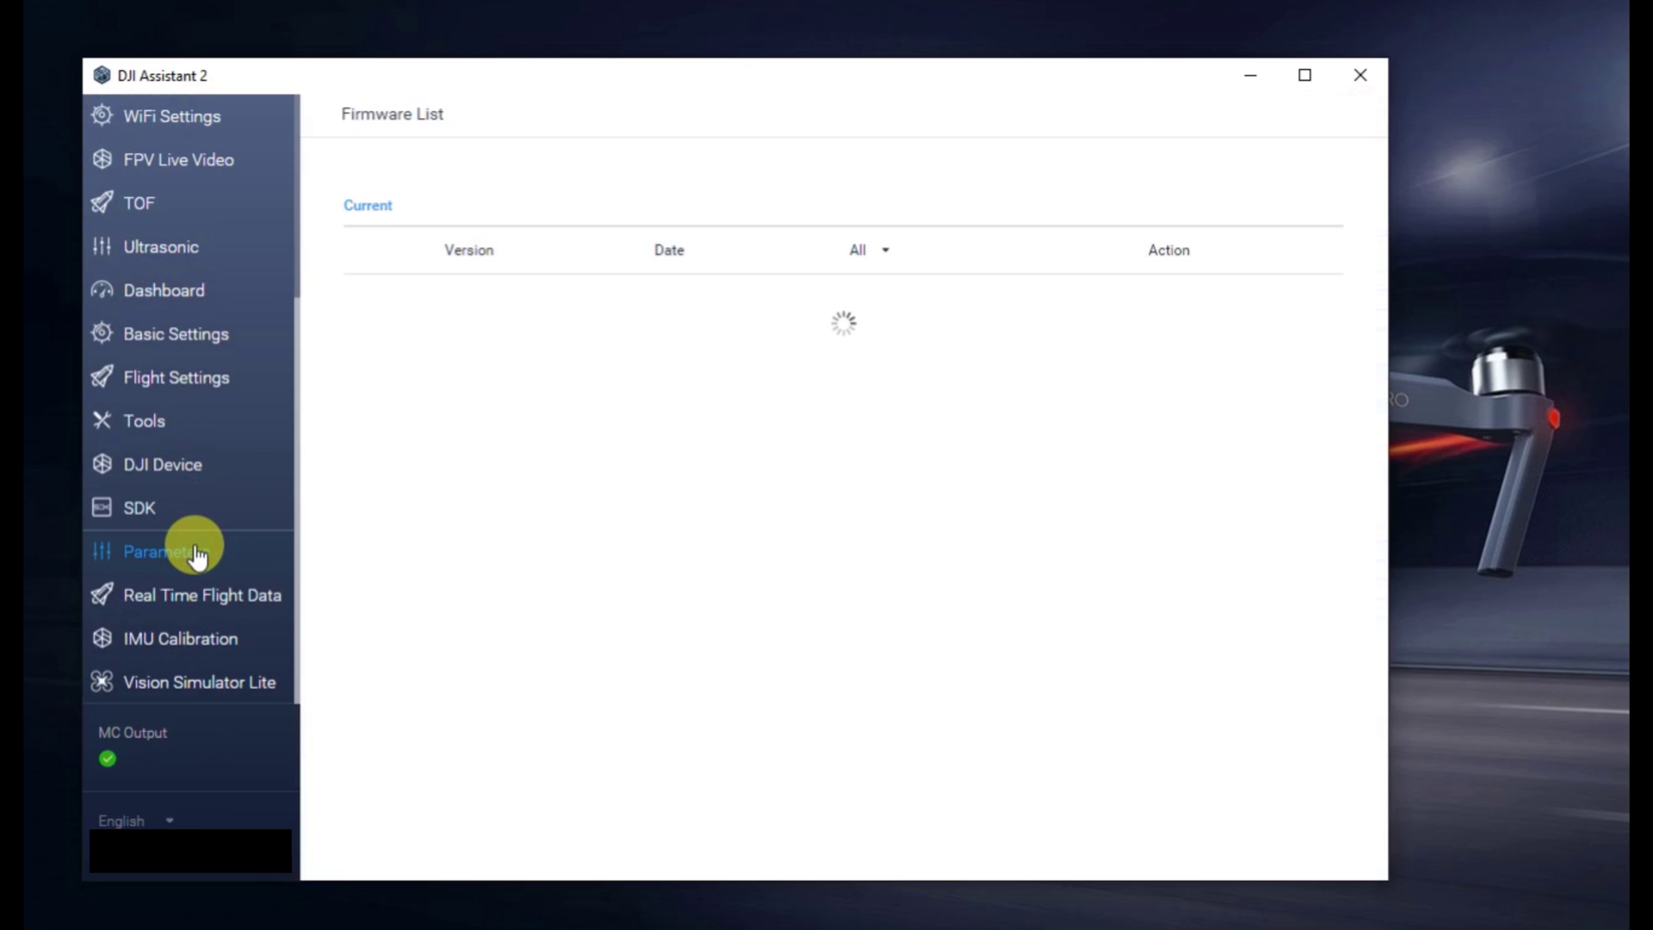
{"action": "left_click", "coordinate": [196, 554]}
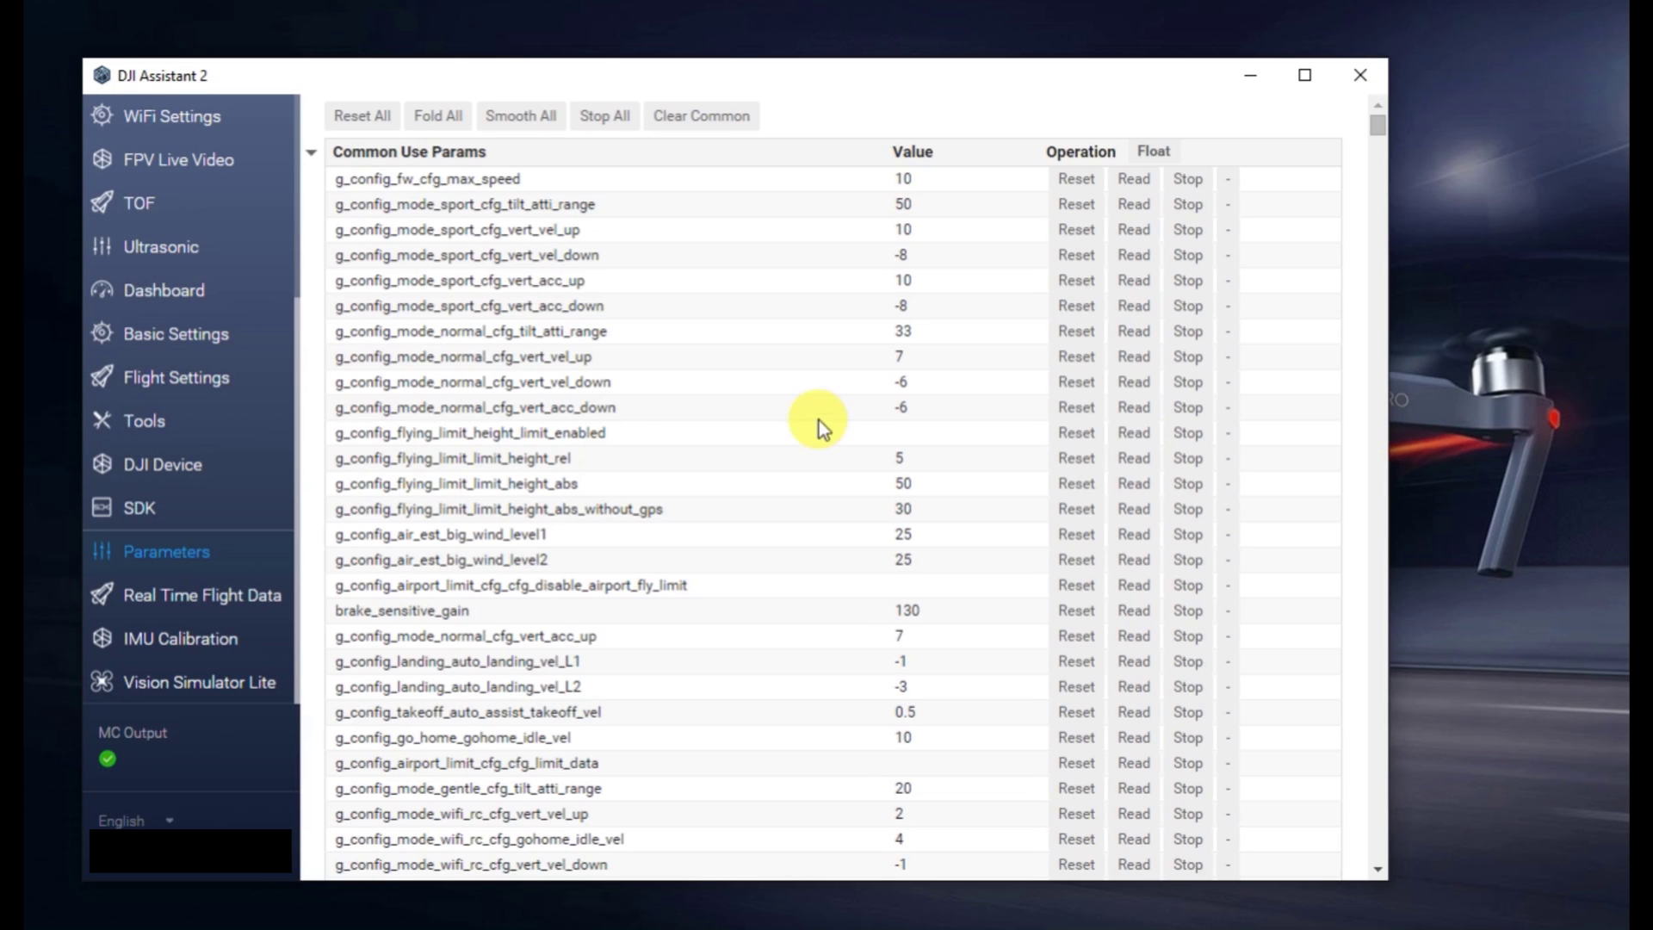
{"action": "left_click", "coordinate": [900, 182]}
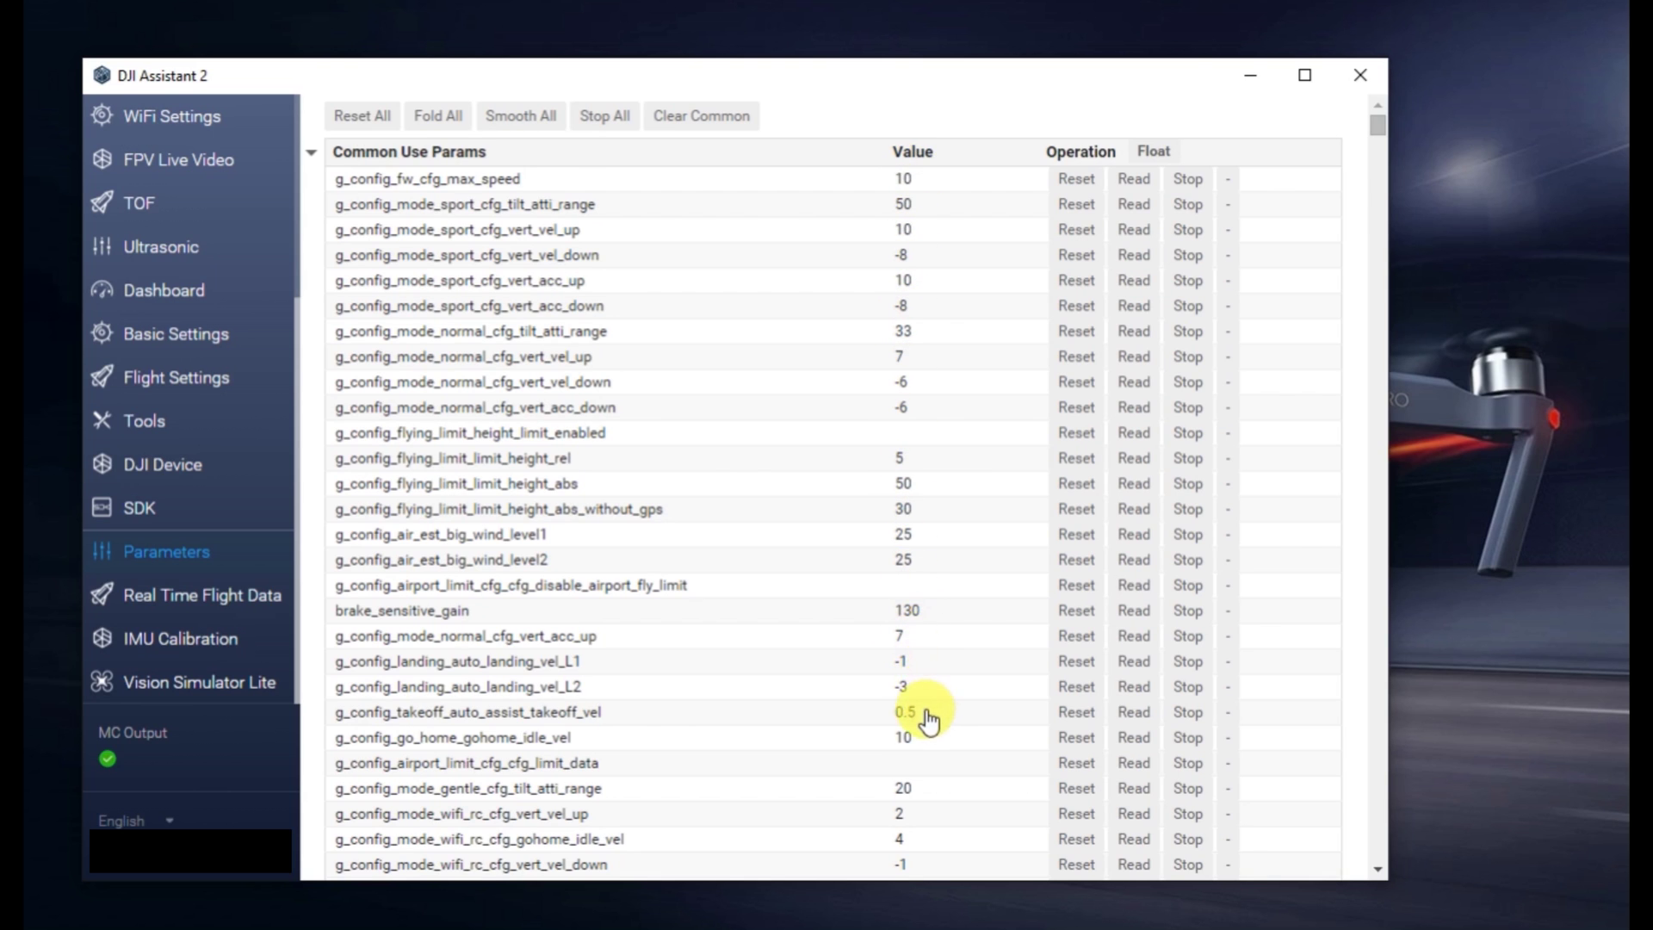
{"action": "scroll", "coordinate": [927, 719], "scroll_direction": "down", "scroll_amount": 4}
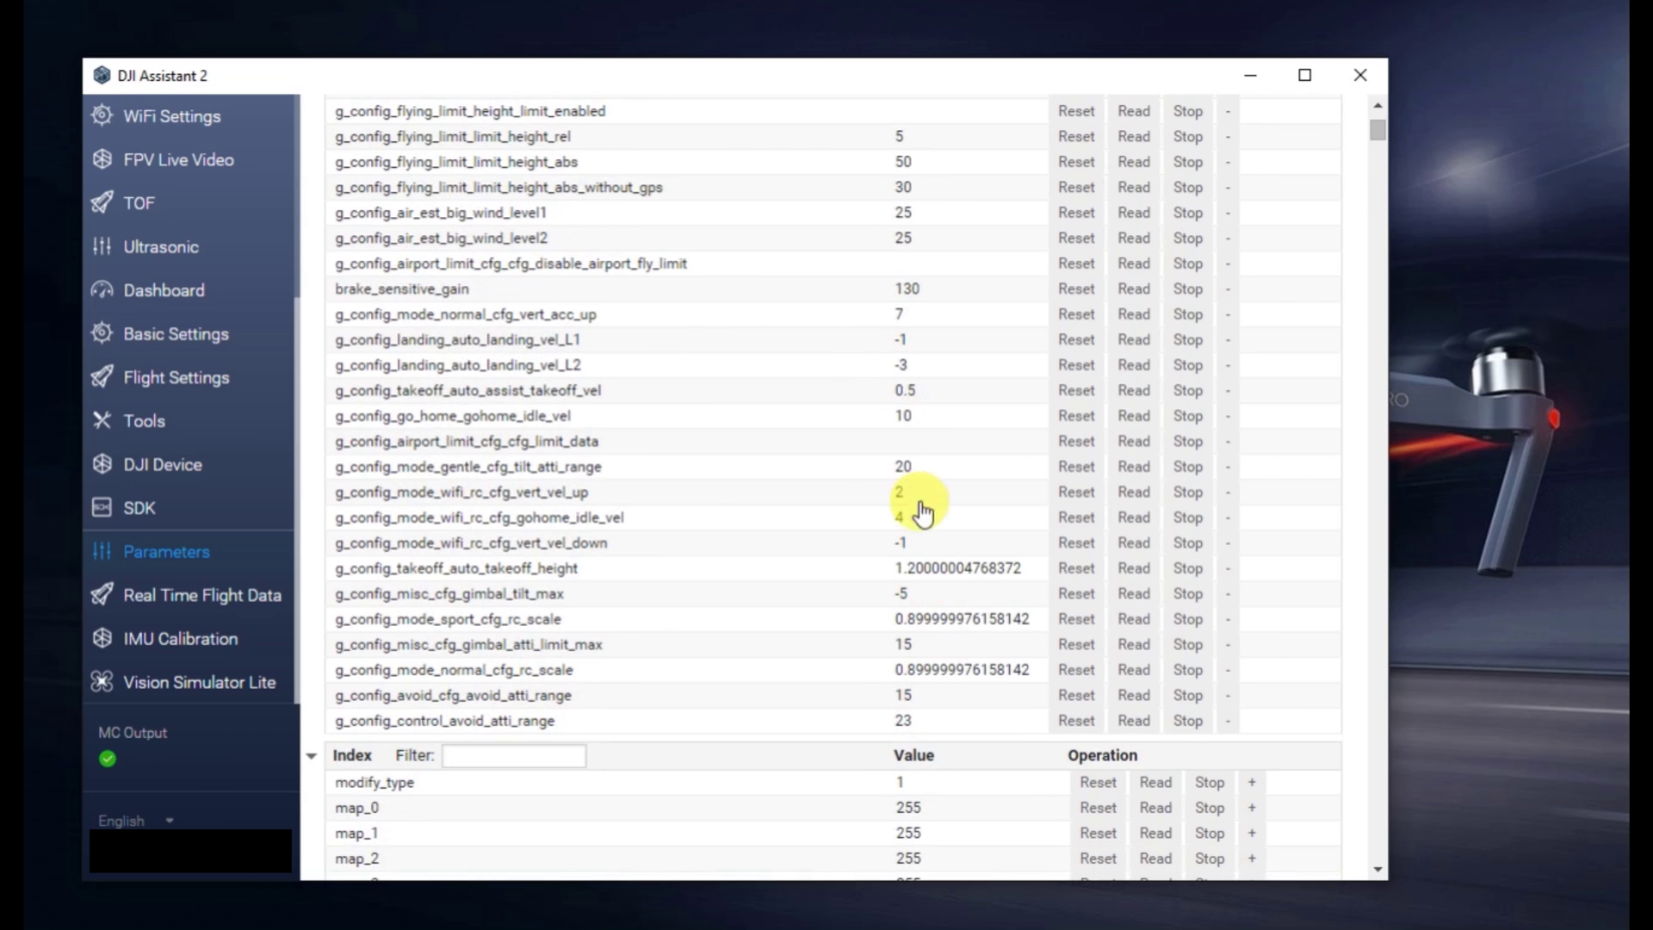
{"action": "scroll", "coordinate": [932, 726], "scroll_direction": "up", "scroll_amount": 4}
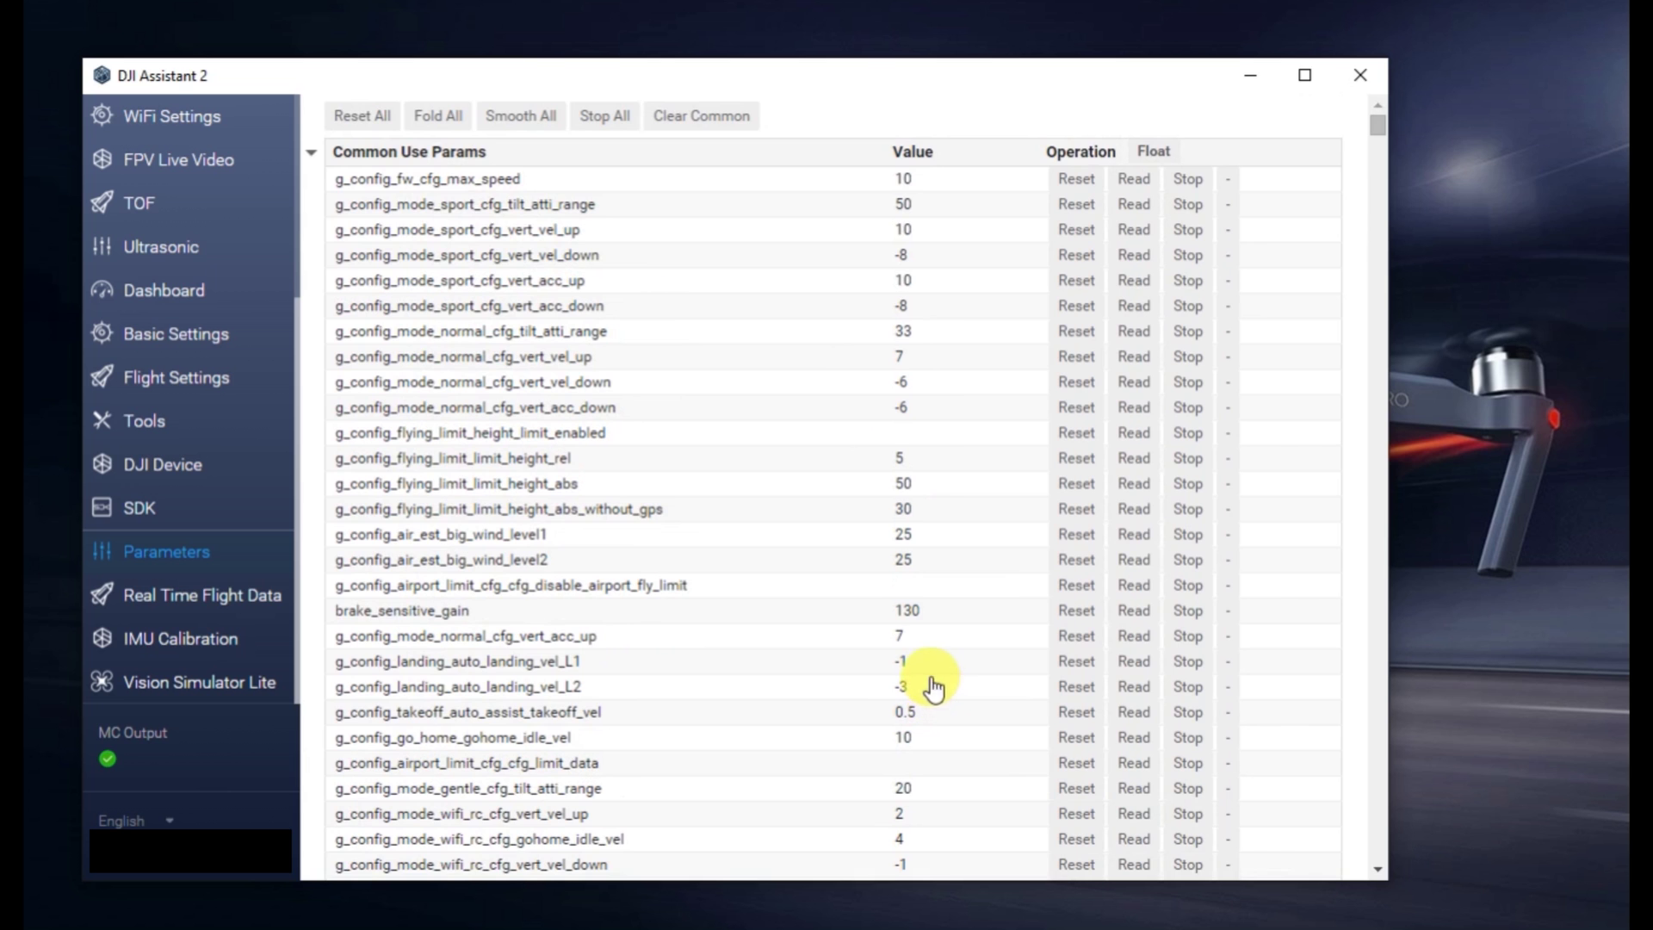
{"action": "scroll", "coordinate": [933, 675], "scroll_direction": "down", "scroll_amount": 7}
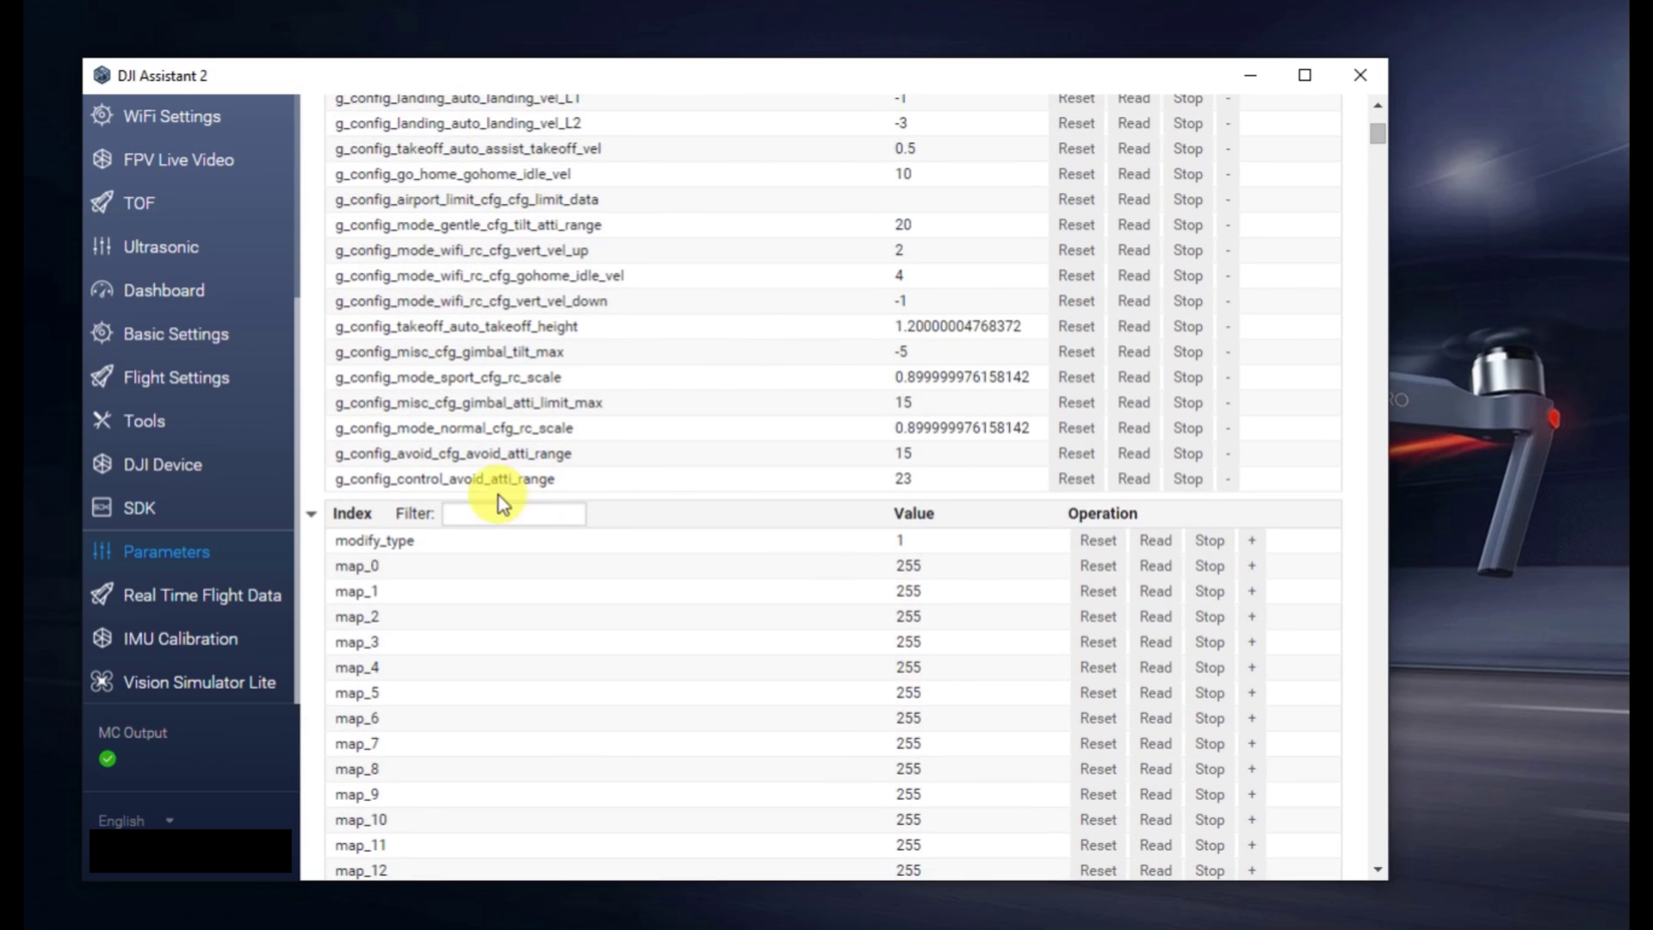
{"action": "scroll", "coordinate": [881, 425], "scroll_direction": "up", "scroll_amount": 7}
- Check g_config_fw_cfg_max_speed, leave it at 10, and return to the home page
{"action": "double_click", "coordinate": [914, 180]}
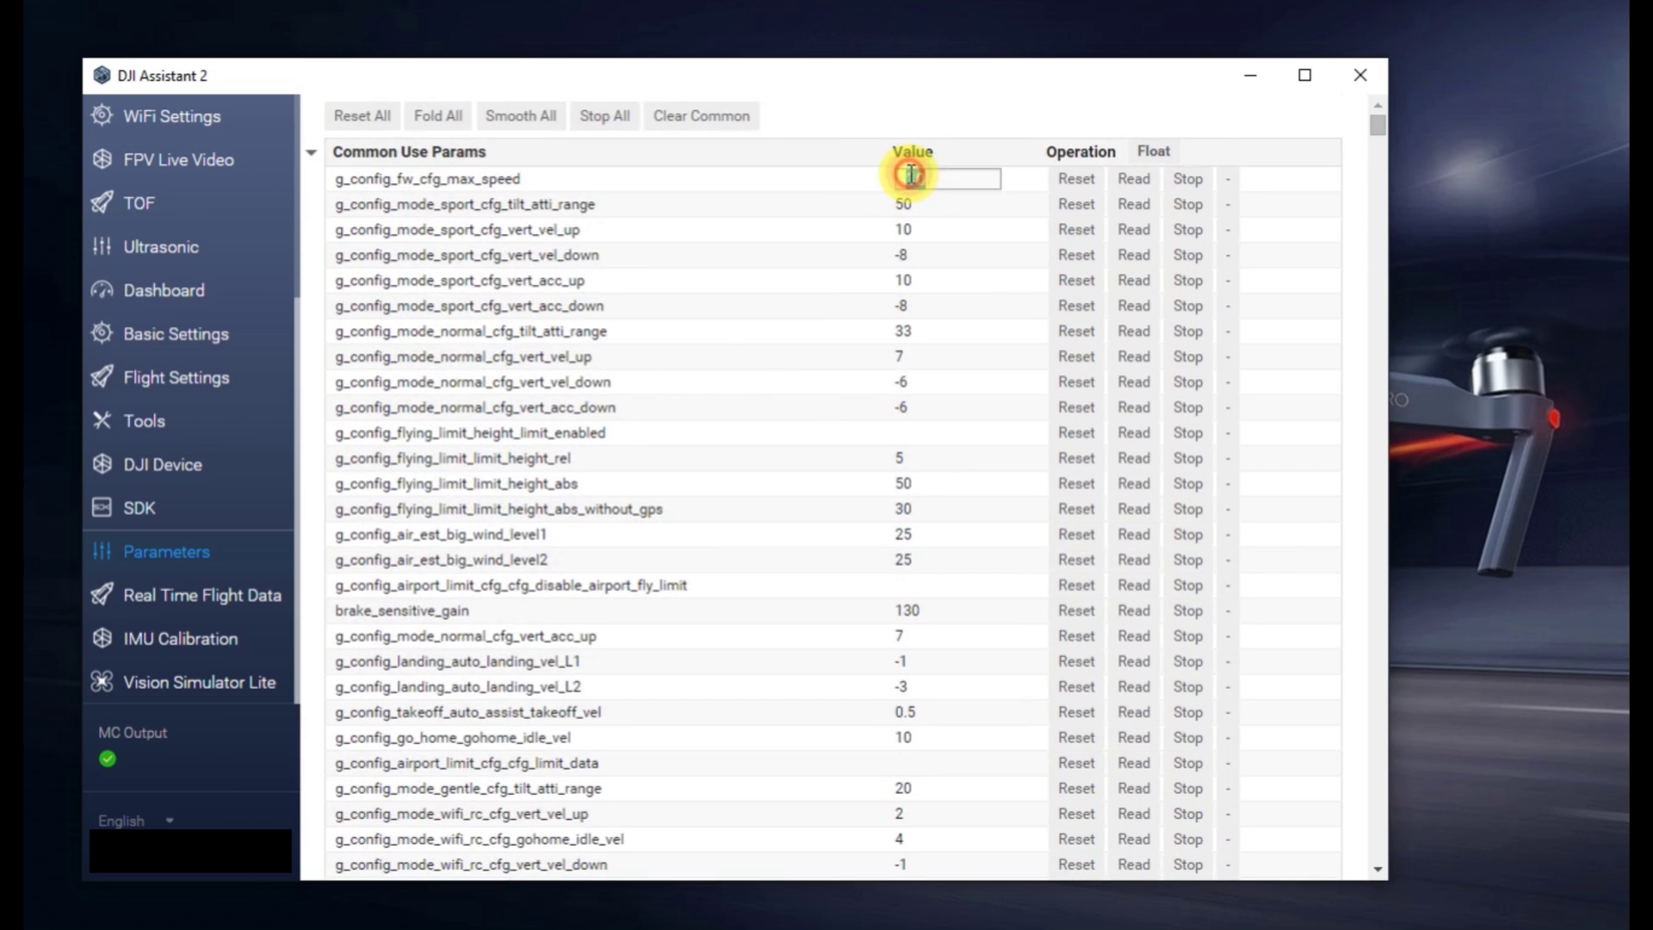
{"action": "left_click", "coordinate": [969, 114]}
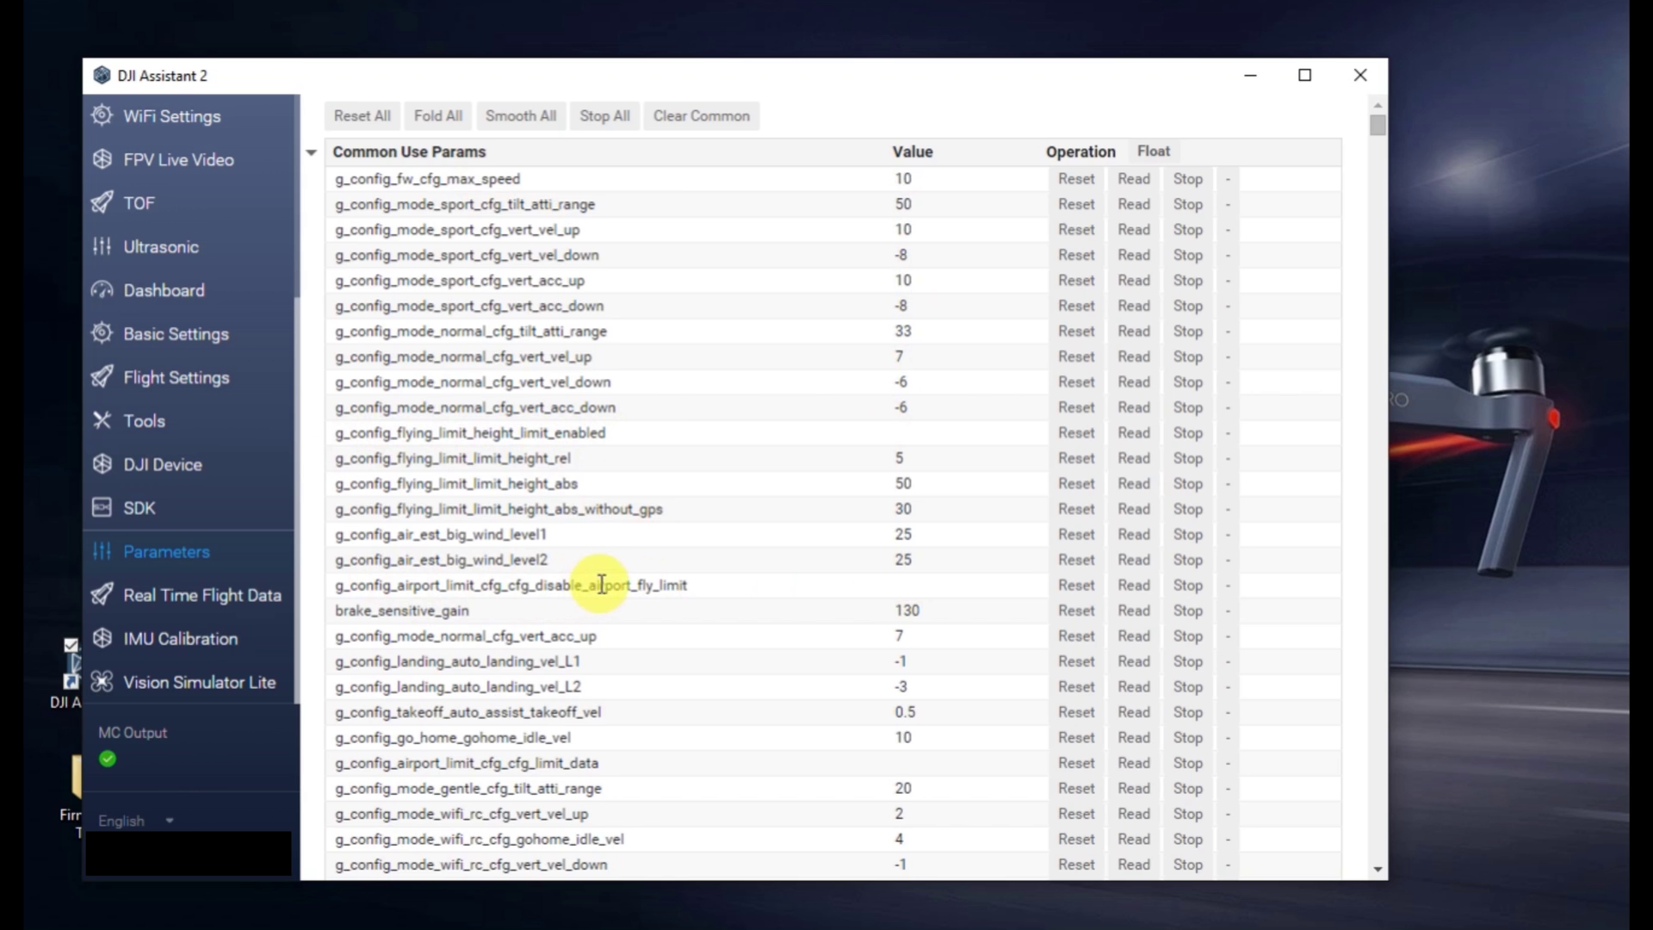
{"action": "scroll", "coordinate": [597, 585], "scroll_direction": "down", "scroll_amount": 6}
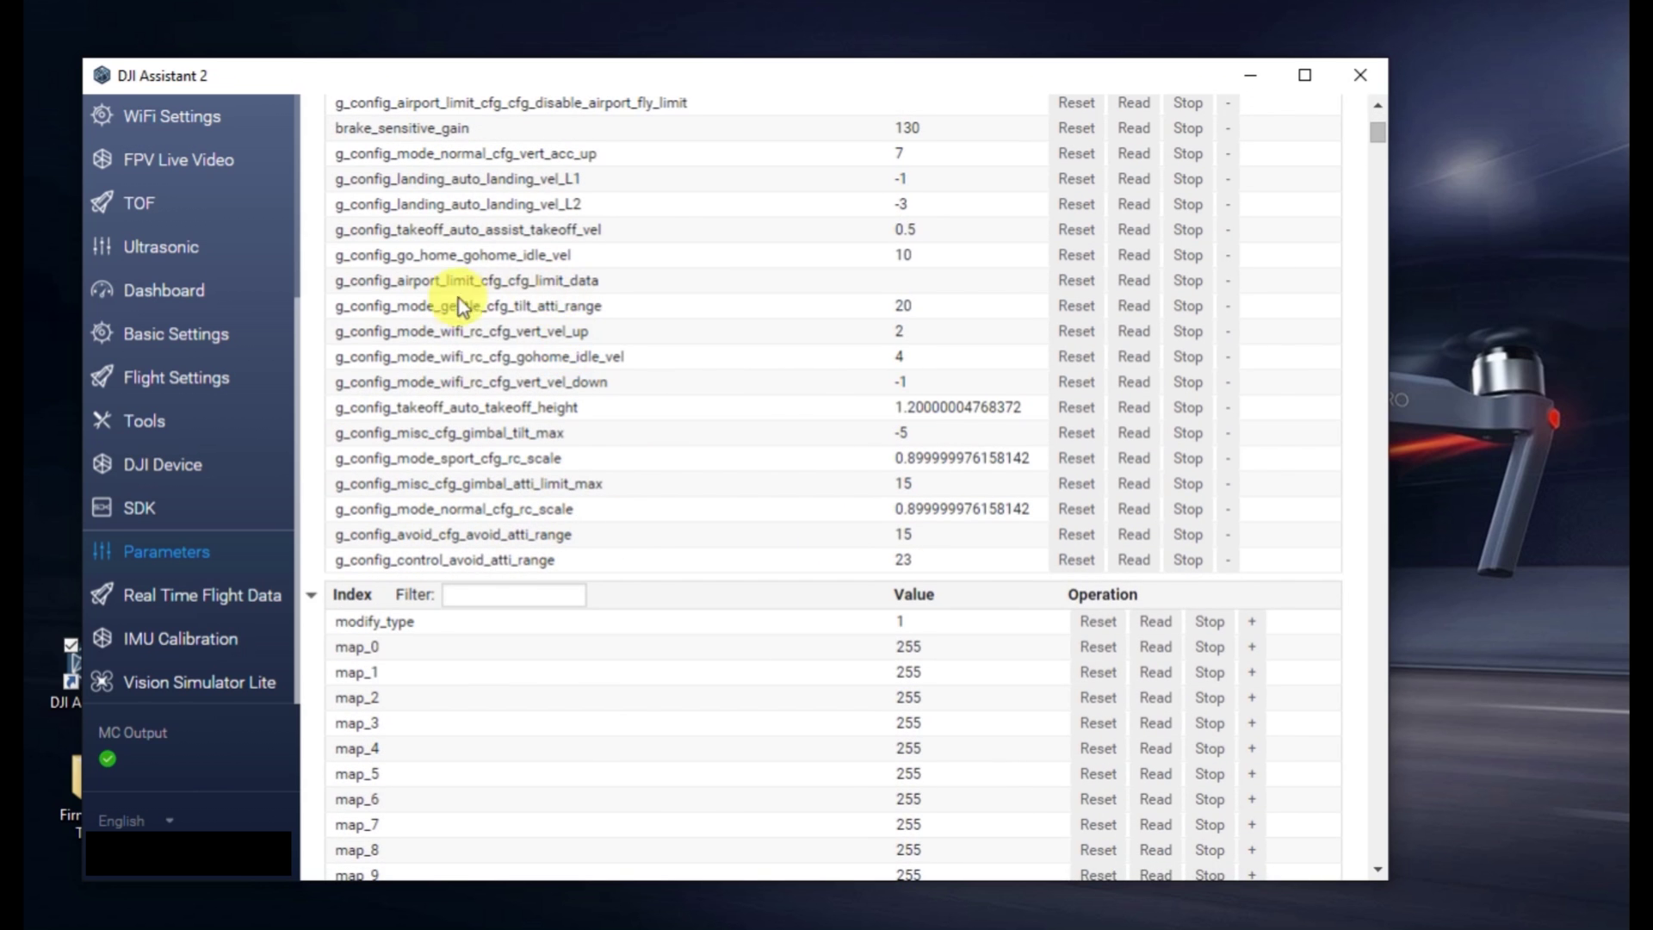
{"action": "scroll", "coordinate": [516, 319], "scroll_direction": "up", "scroll_amount": 6}
{"action": "scroll", "coordinate": [224, 159], "scroll_direction": "up", "scroll_amount": 4}
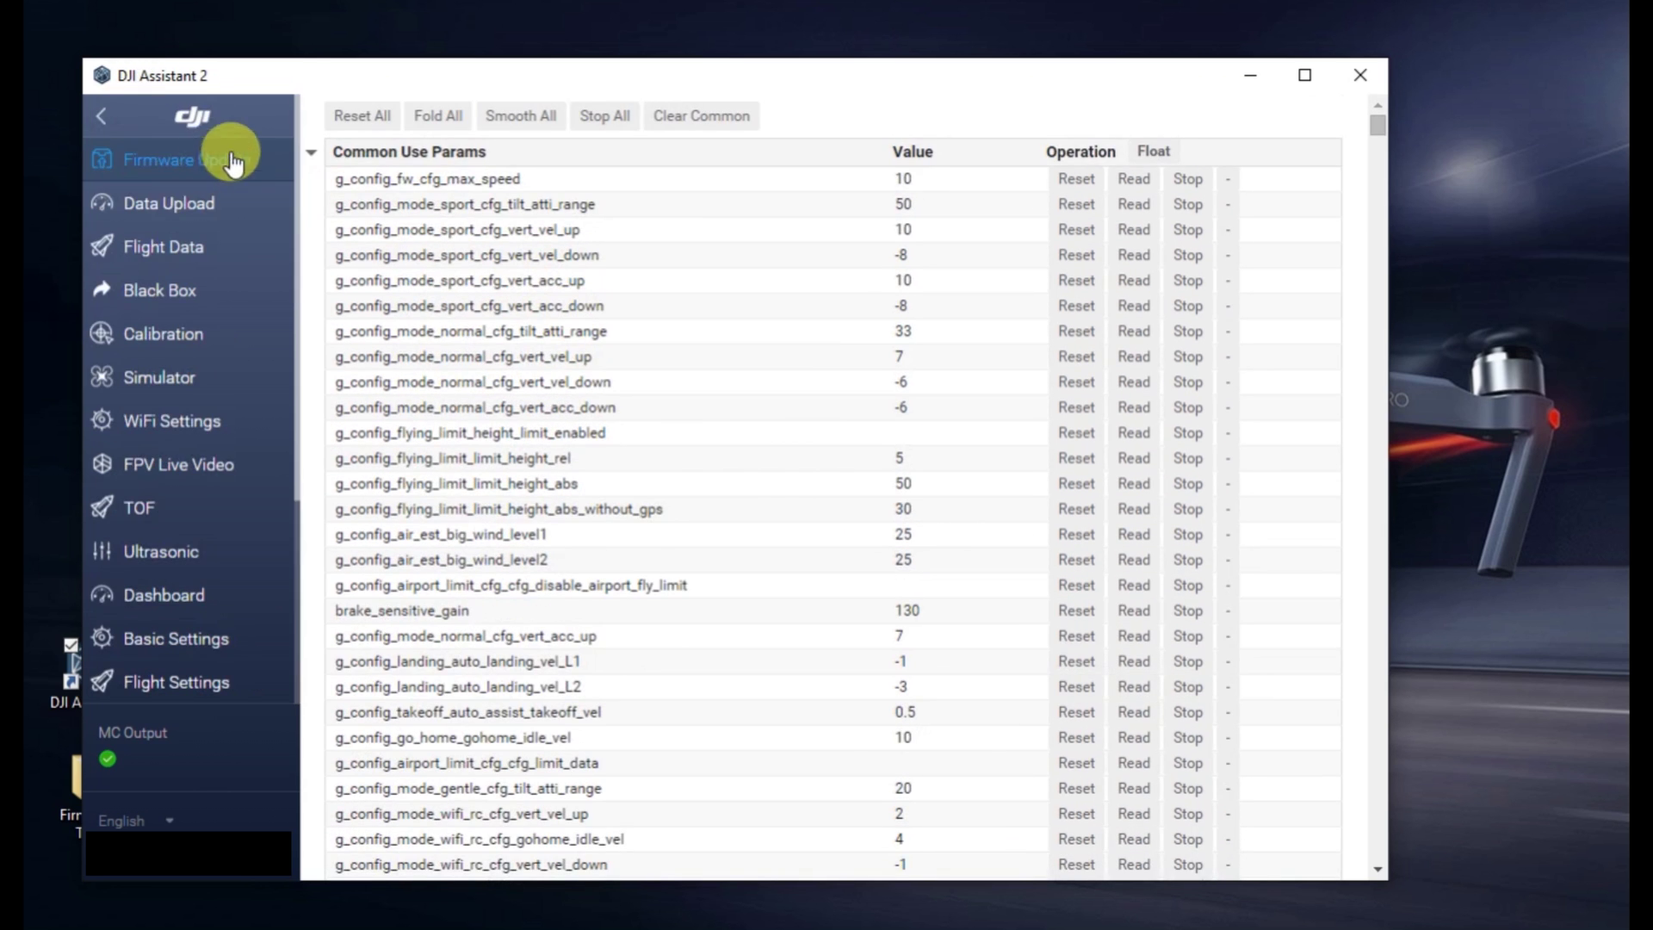
{"action": "left_click", "coordinate": [103, 118]}
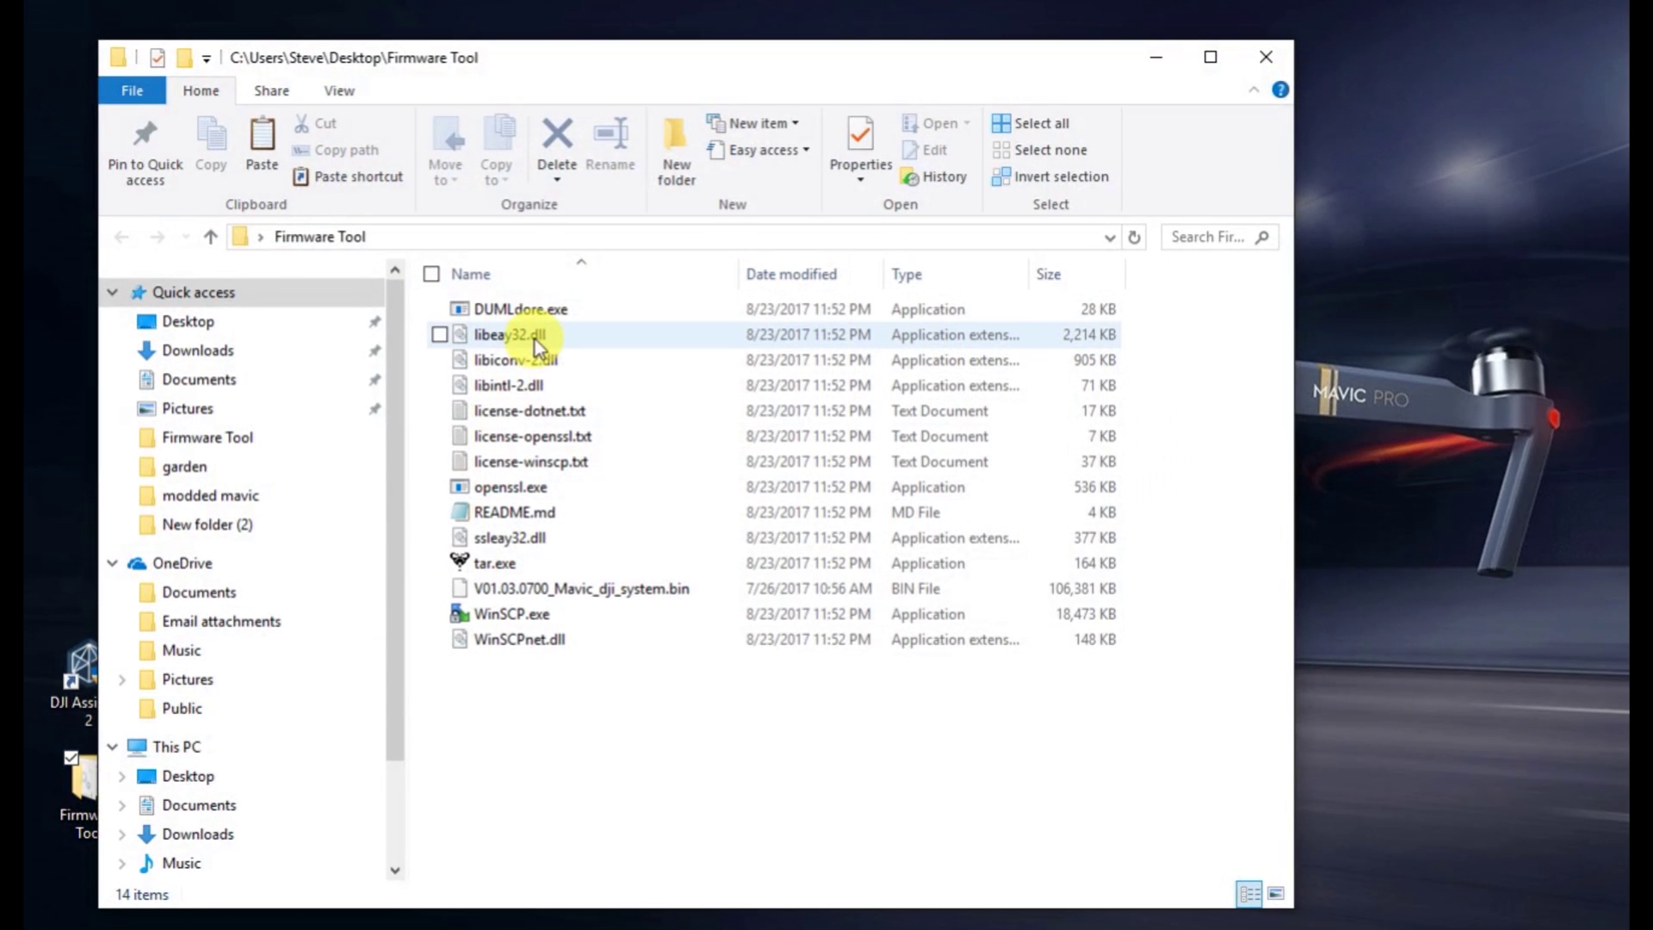
- Launch dumldore.exe, allow it past the Norton warning, and close File Explorer
{"action": "double_click", "coordinate": [544, 310]}
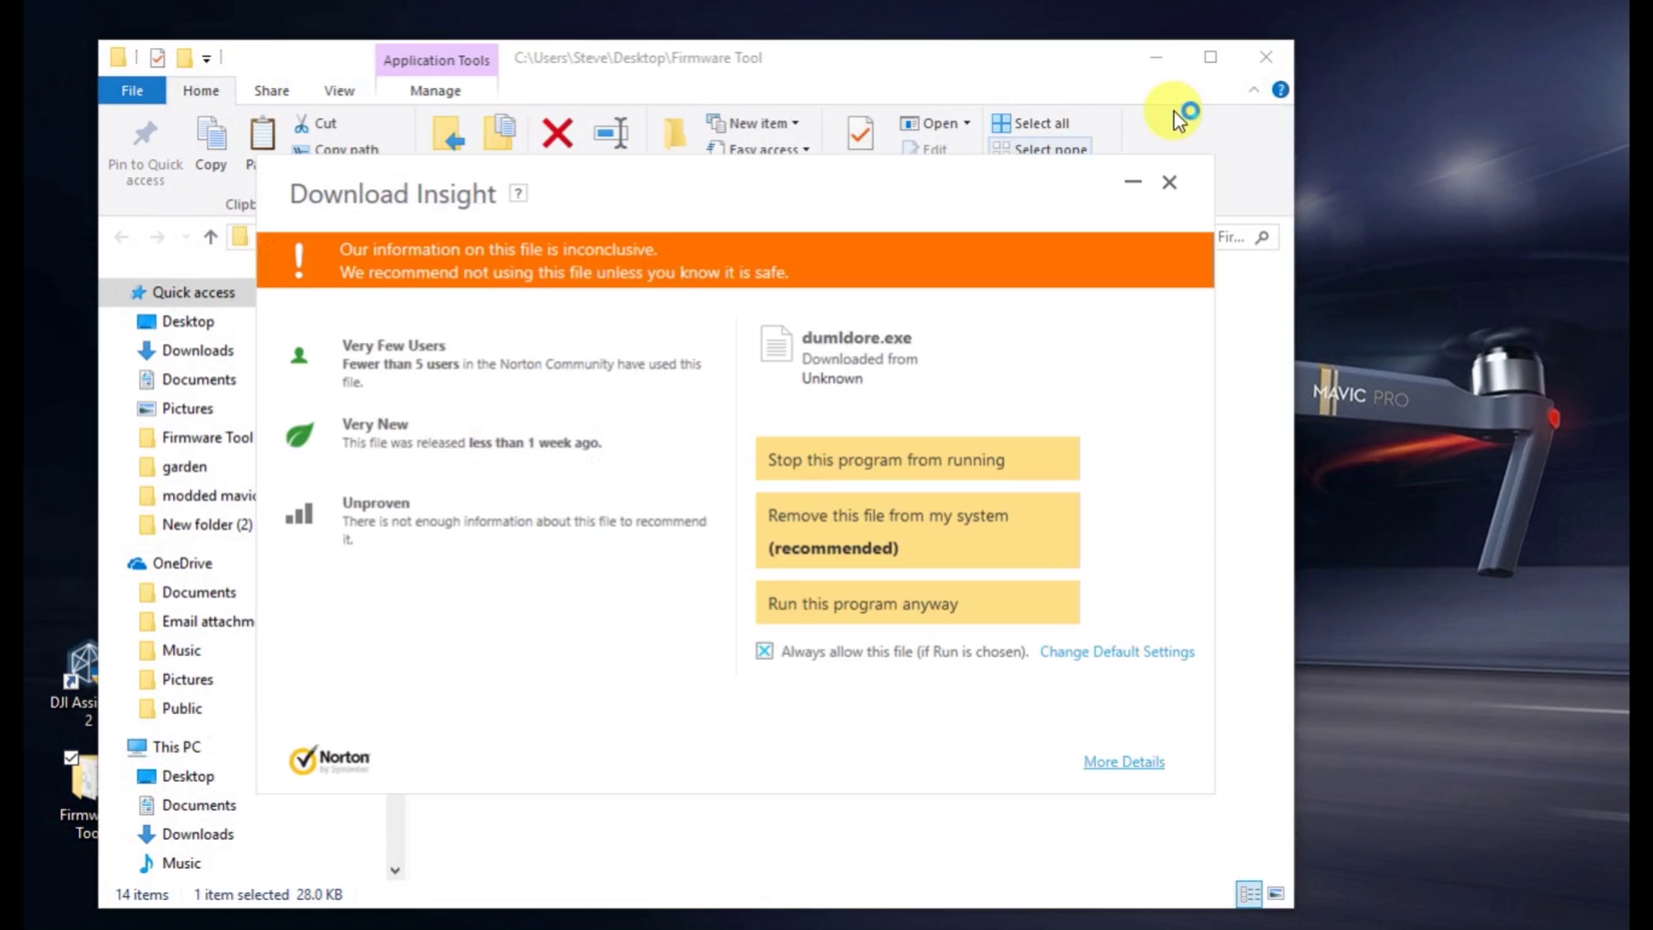
{"action": "left_click", "coordinate": [1264, 59]}
{"action": "left_click", "coordinate": [889, 605]}
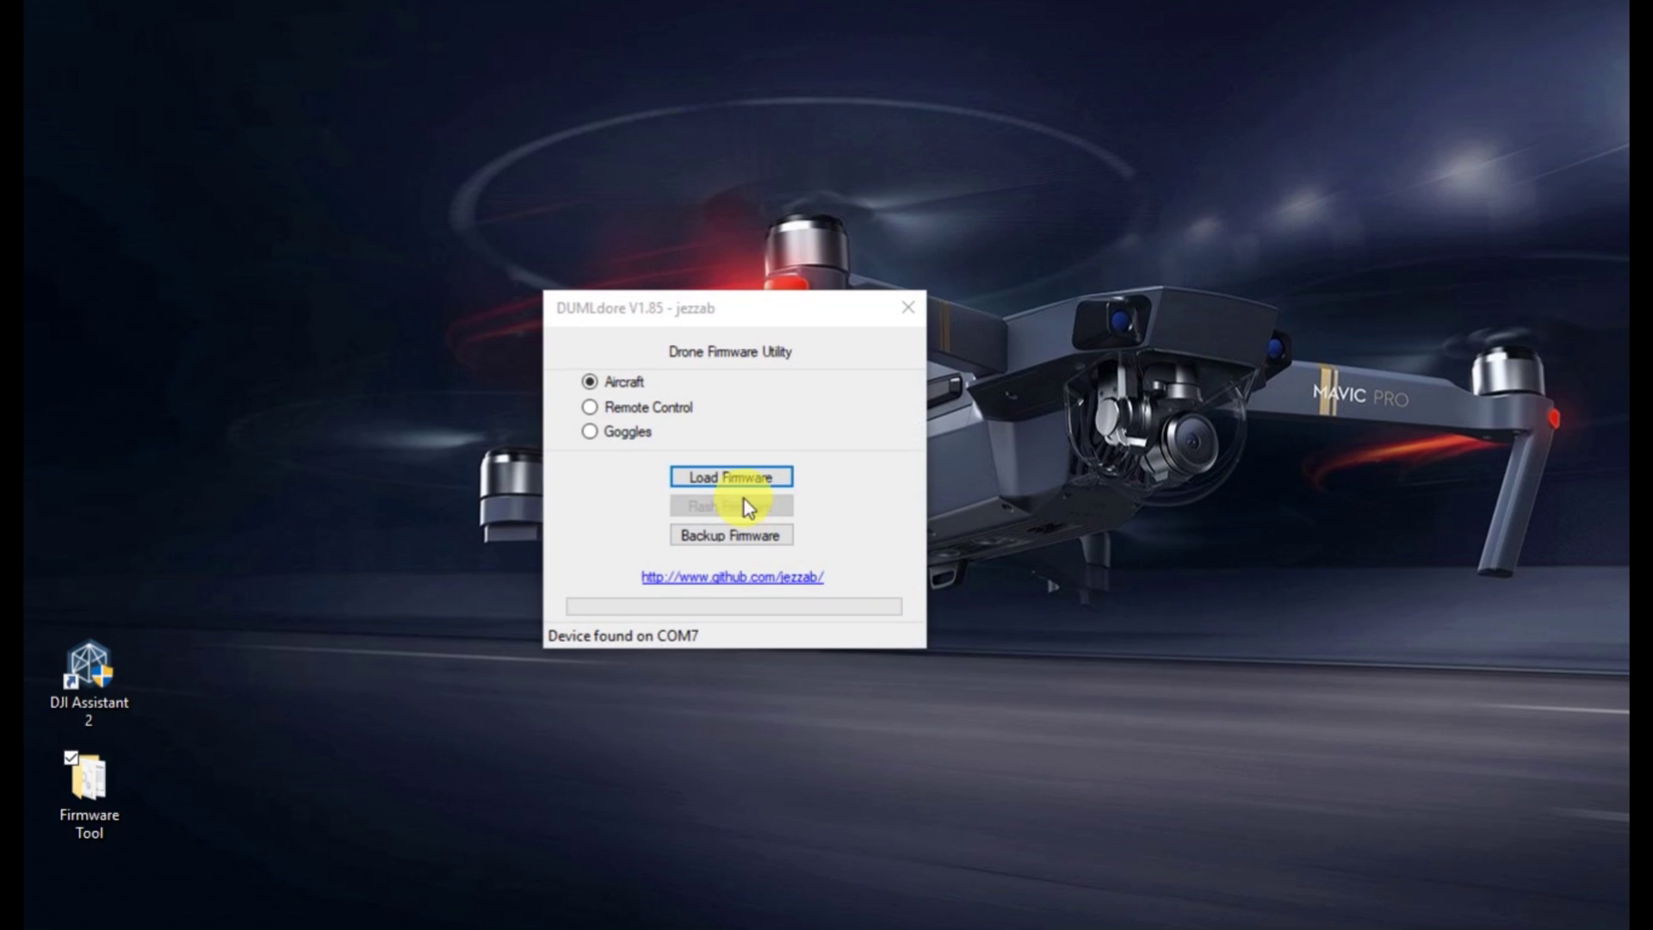
- Load V01.03.0700_Mavic_dji_system.bin from Desktop > Firmware Tool into DUMLdore
{"action": "left_click", "coordinate": [718, 475]}
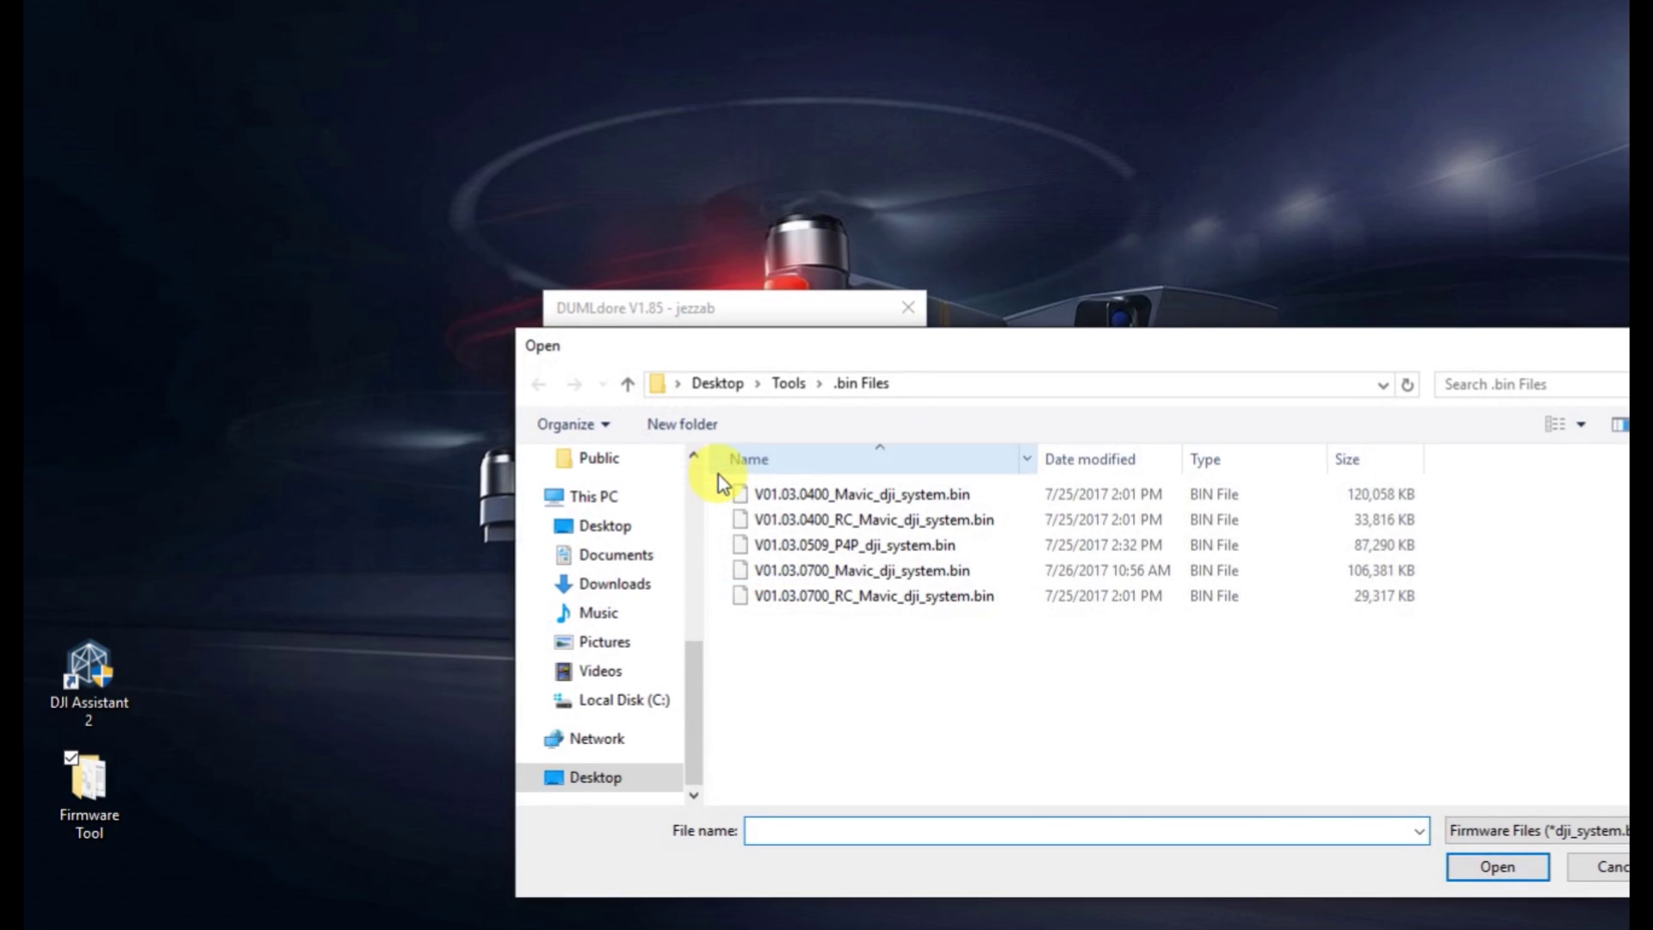
{"action": "left_click", "coordinate": [613, 526]}
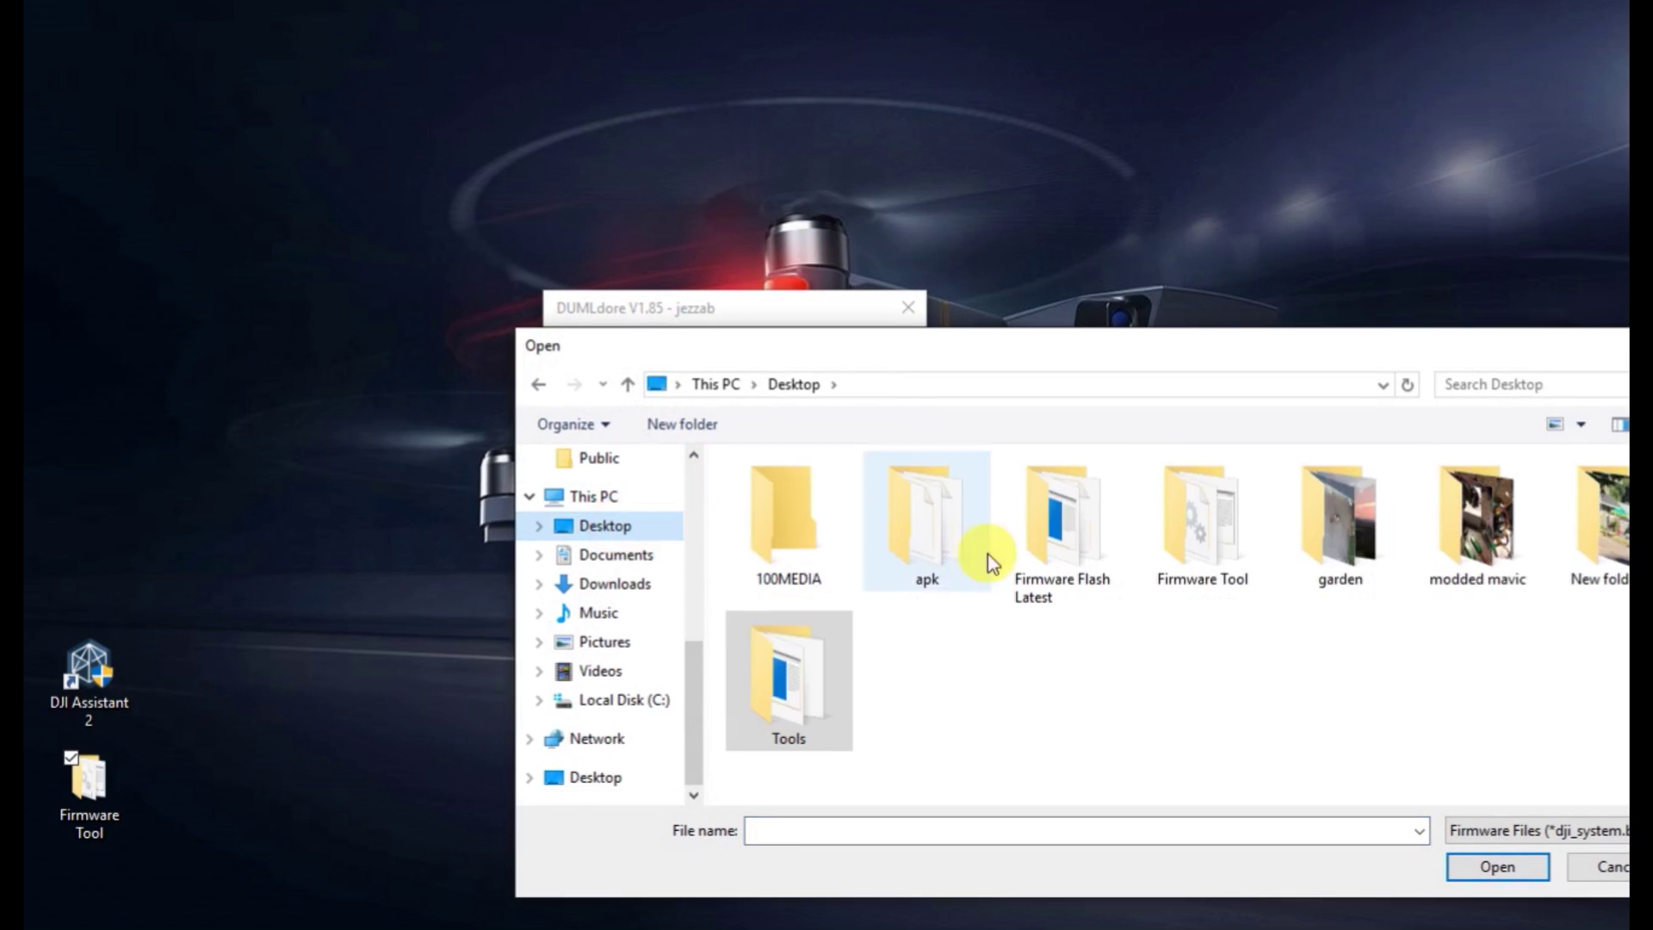
{"action": "double_click", "coordinate": [1171, 482]}
{"action": "double_click", "coordinate": [813, 498]}
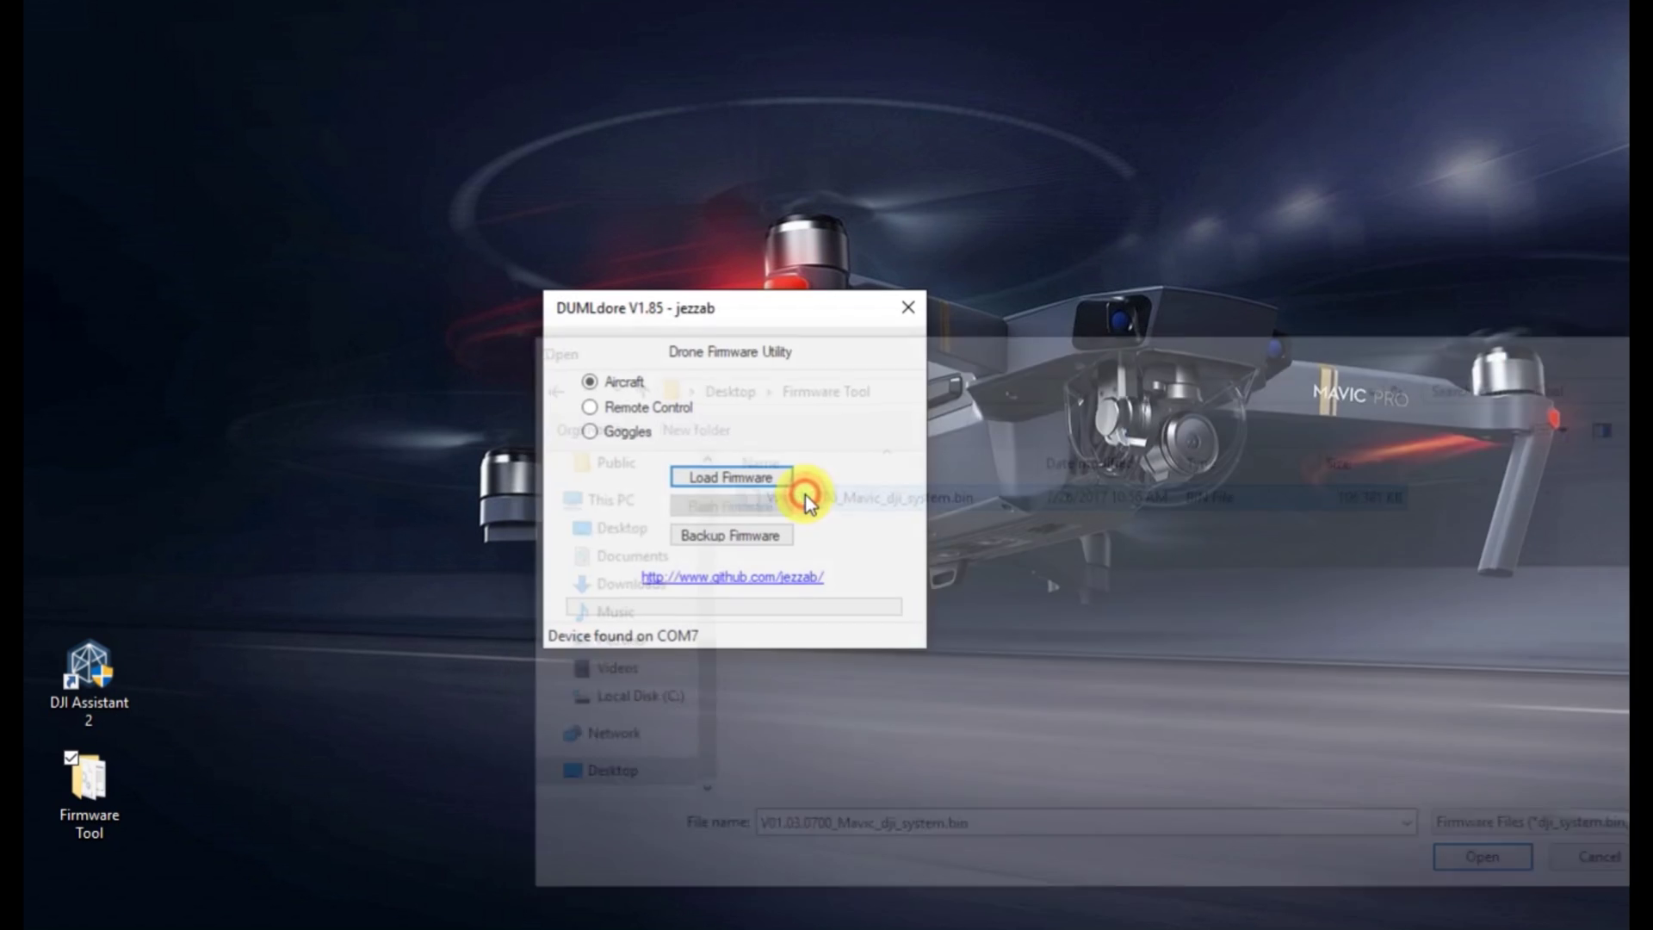
- Flash the loaded 0700 firmware to the aircraft, accepting the battery warning
{"action": "left_click", "coordinate": [721, 507]}
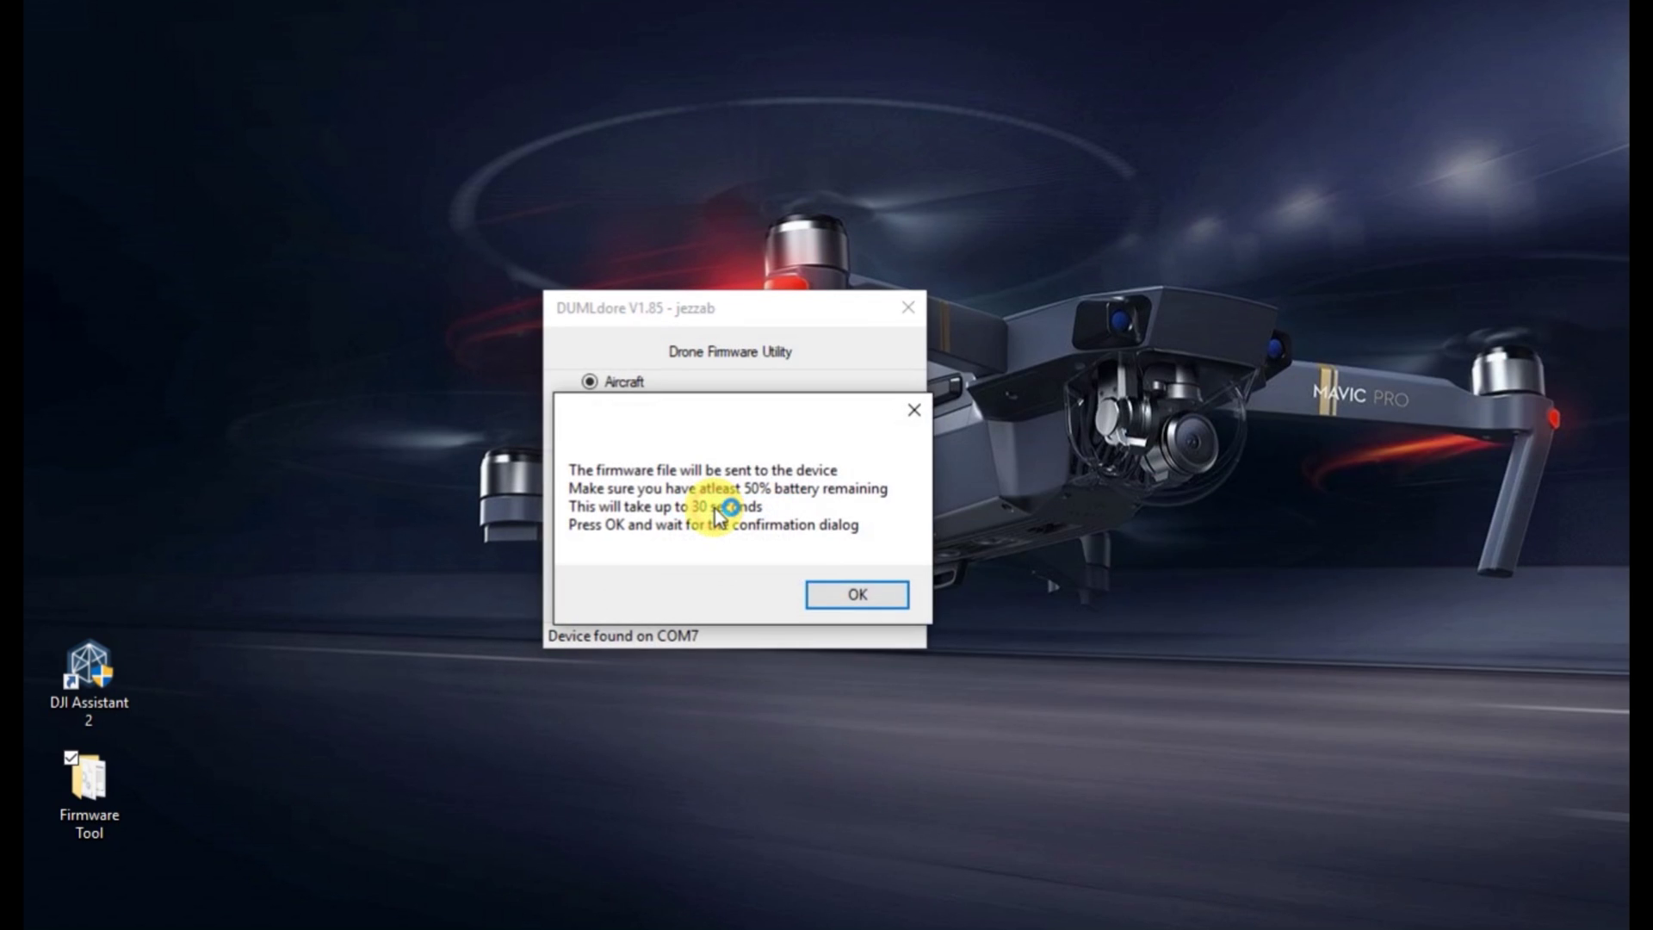
{"action": "left_click", "coordinate": [863, 598]}
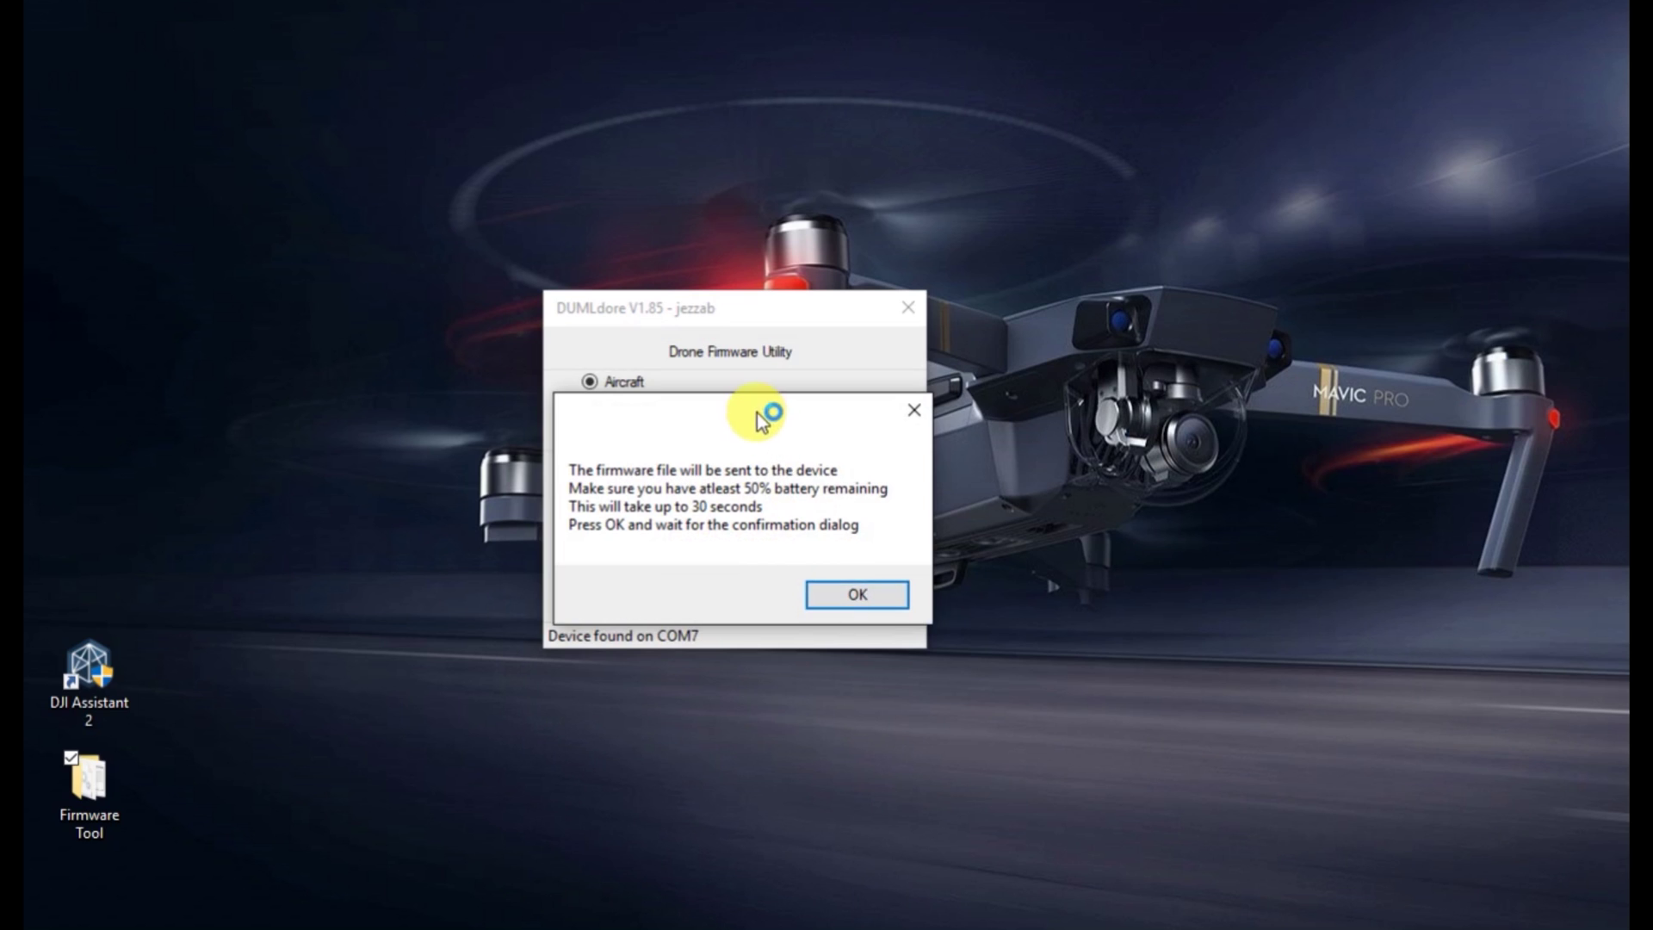
{"action": "left_click_drag", "start_coordinate": [757, 413], "coordinate": [756, 360]}
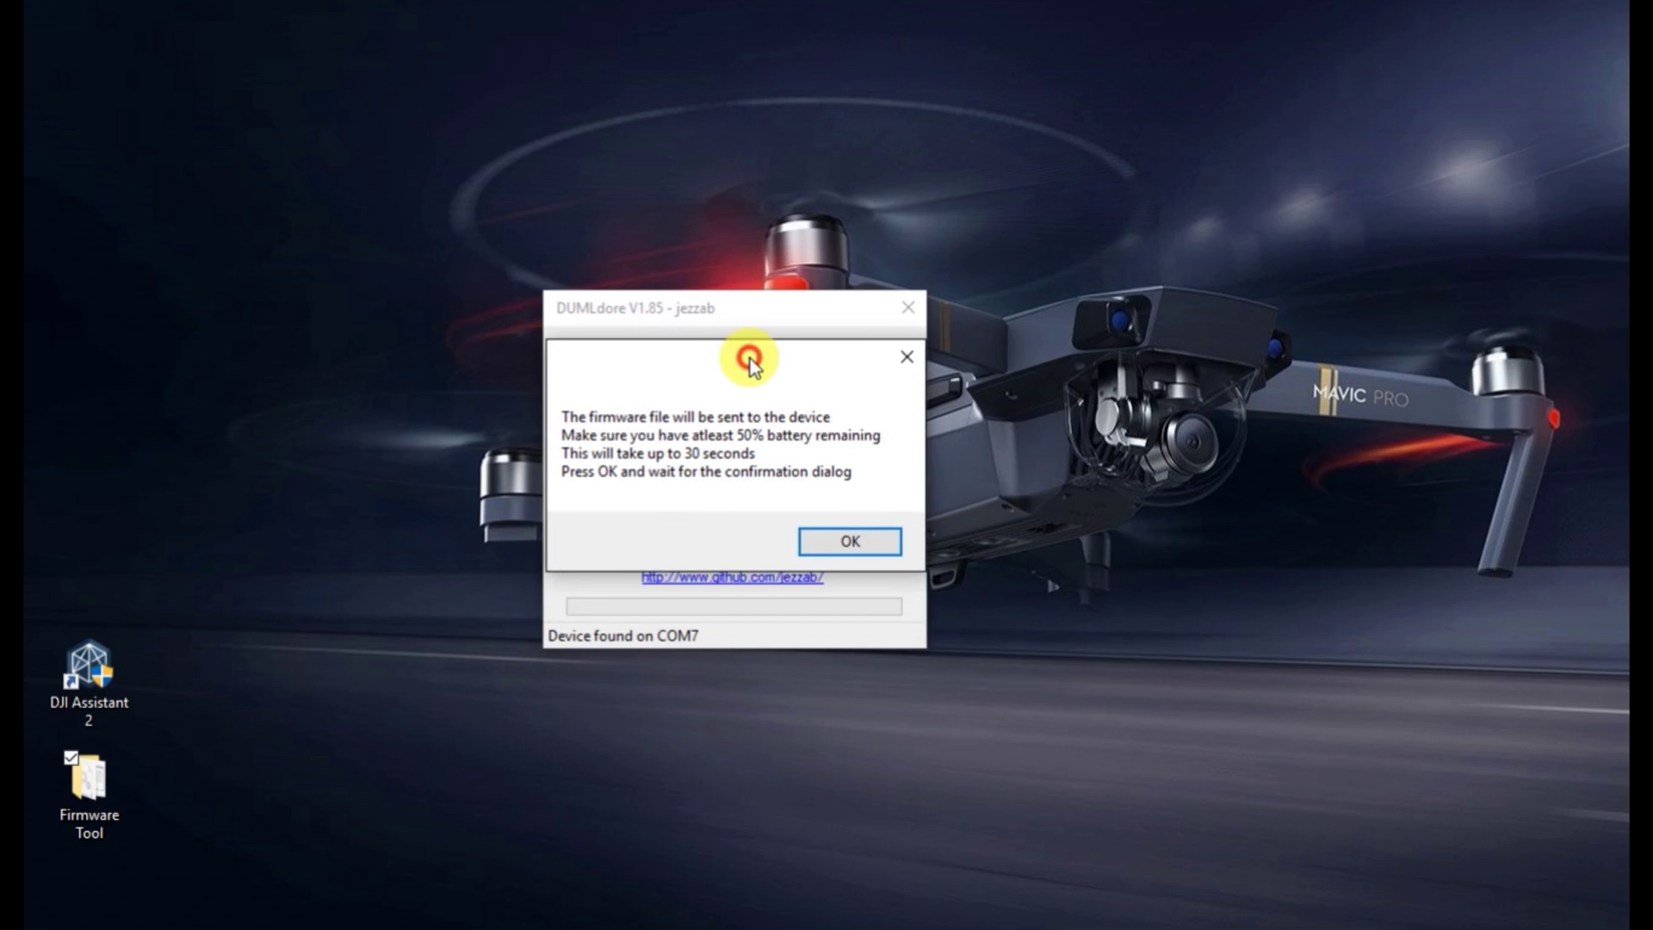
{"action": "left_click", "coordinate": [852, 543]}
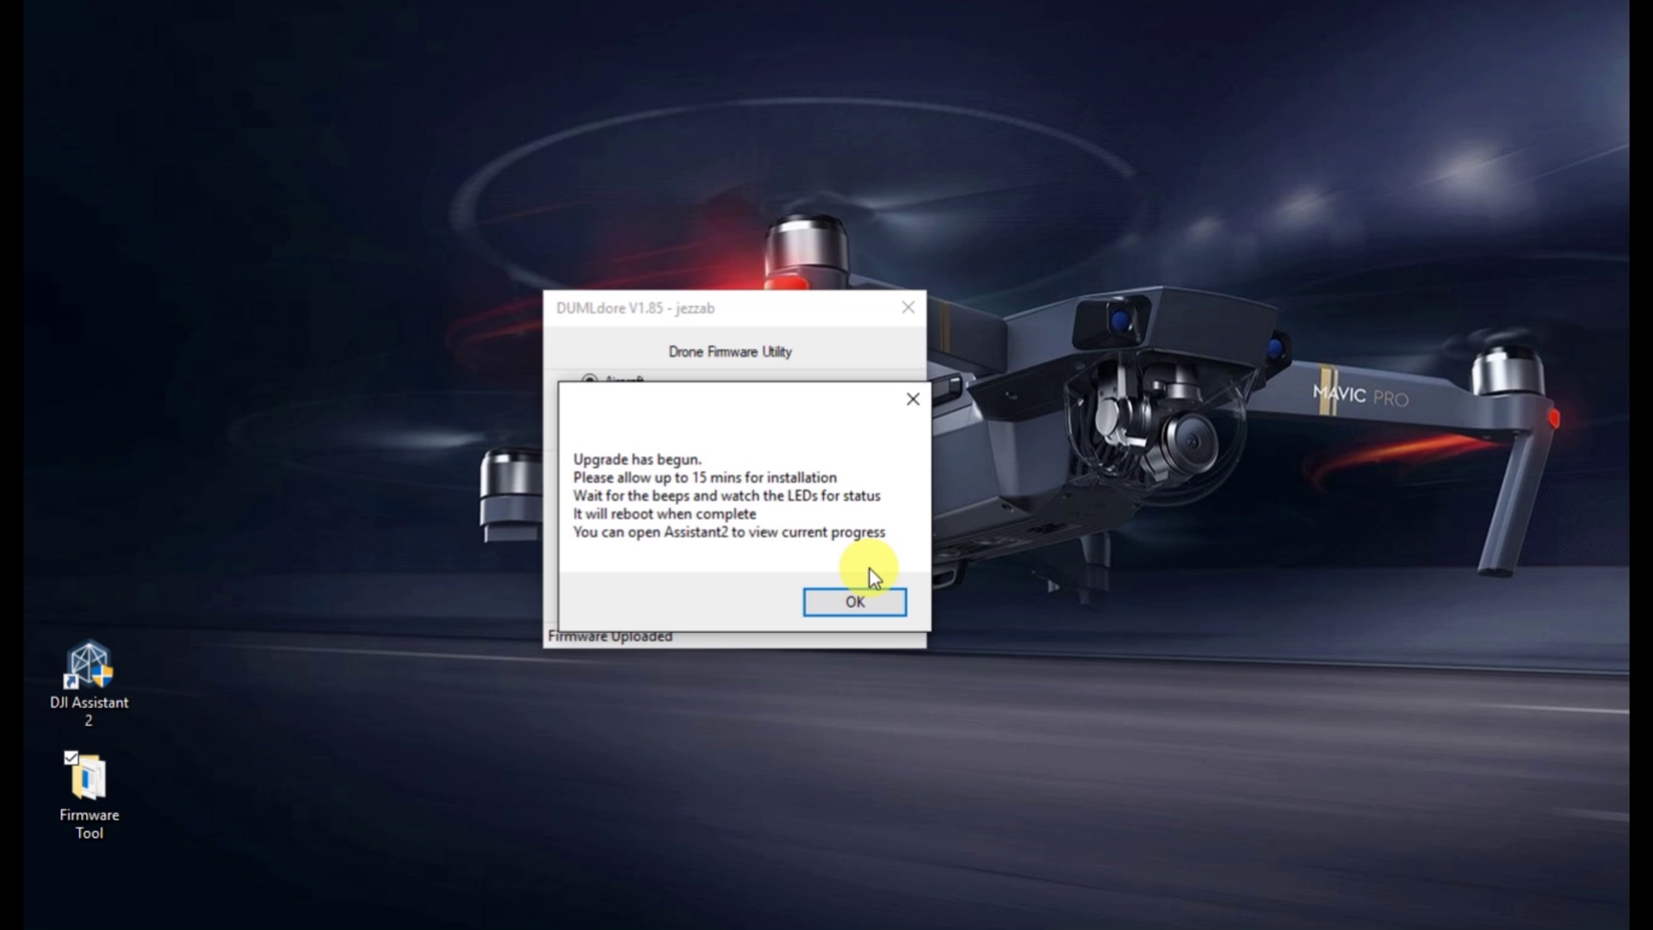
- Once the upload completes, dismiss the 'Upgrade has begun' notice
{"action": "left_click", "coordinate": [861, 600]}
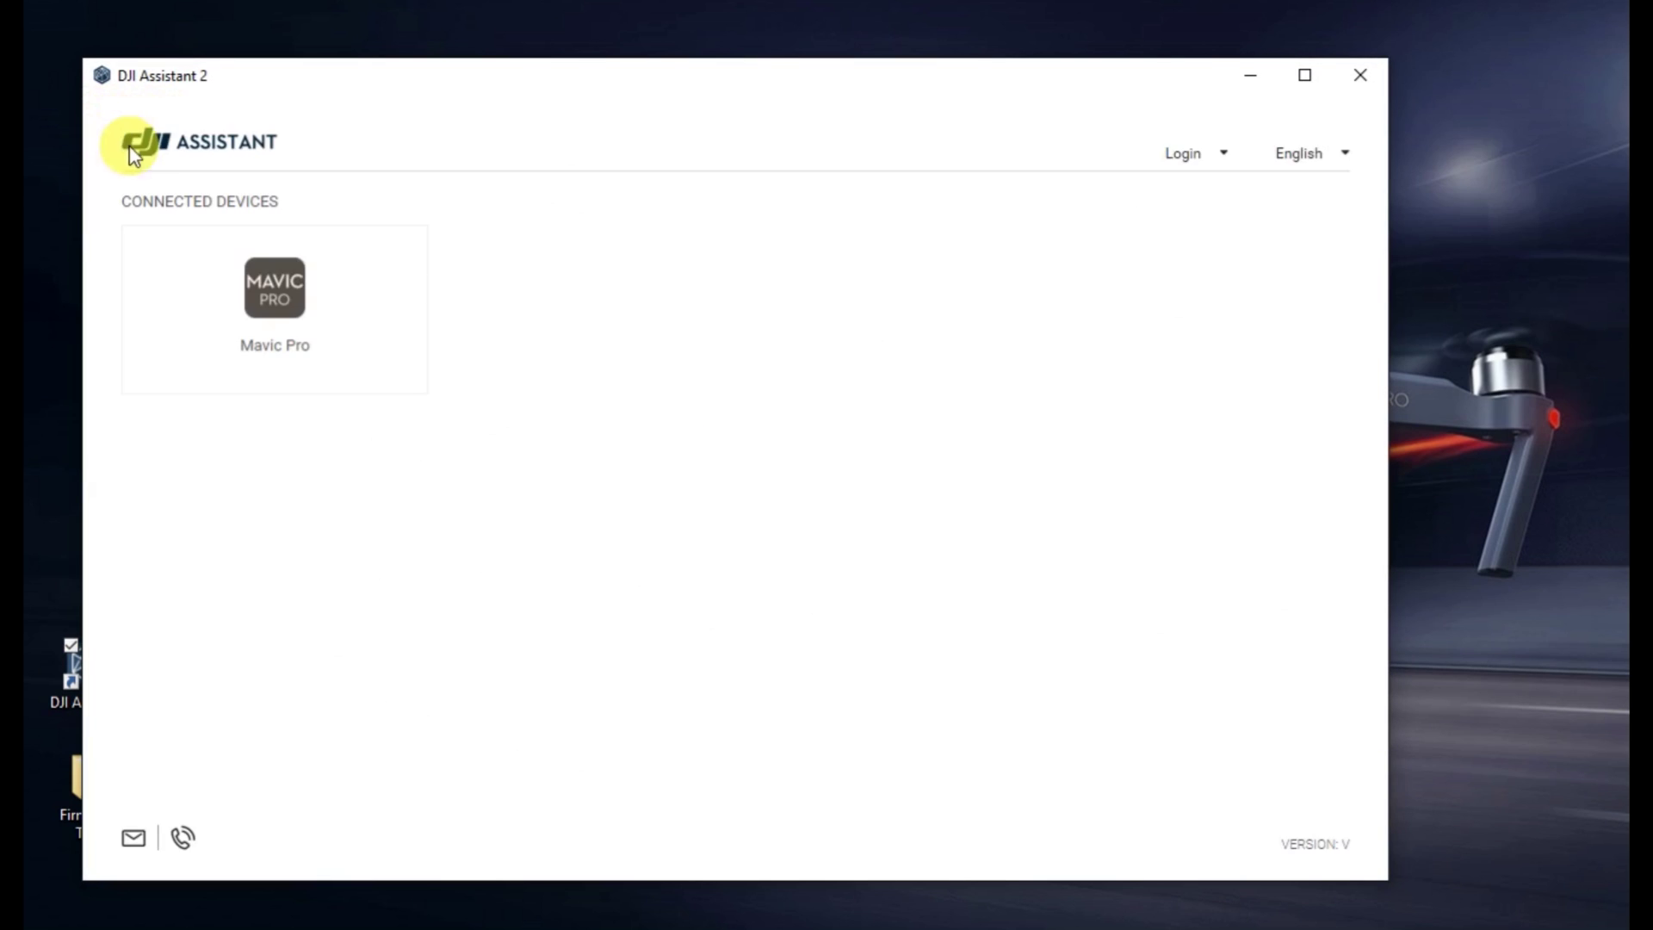
{"action": "left_click", "coordinate": [250, 299]}
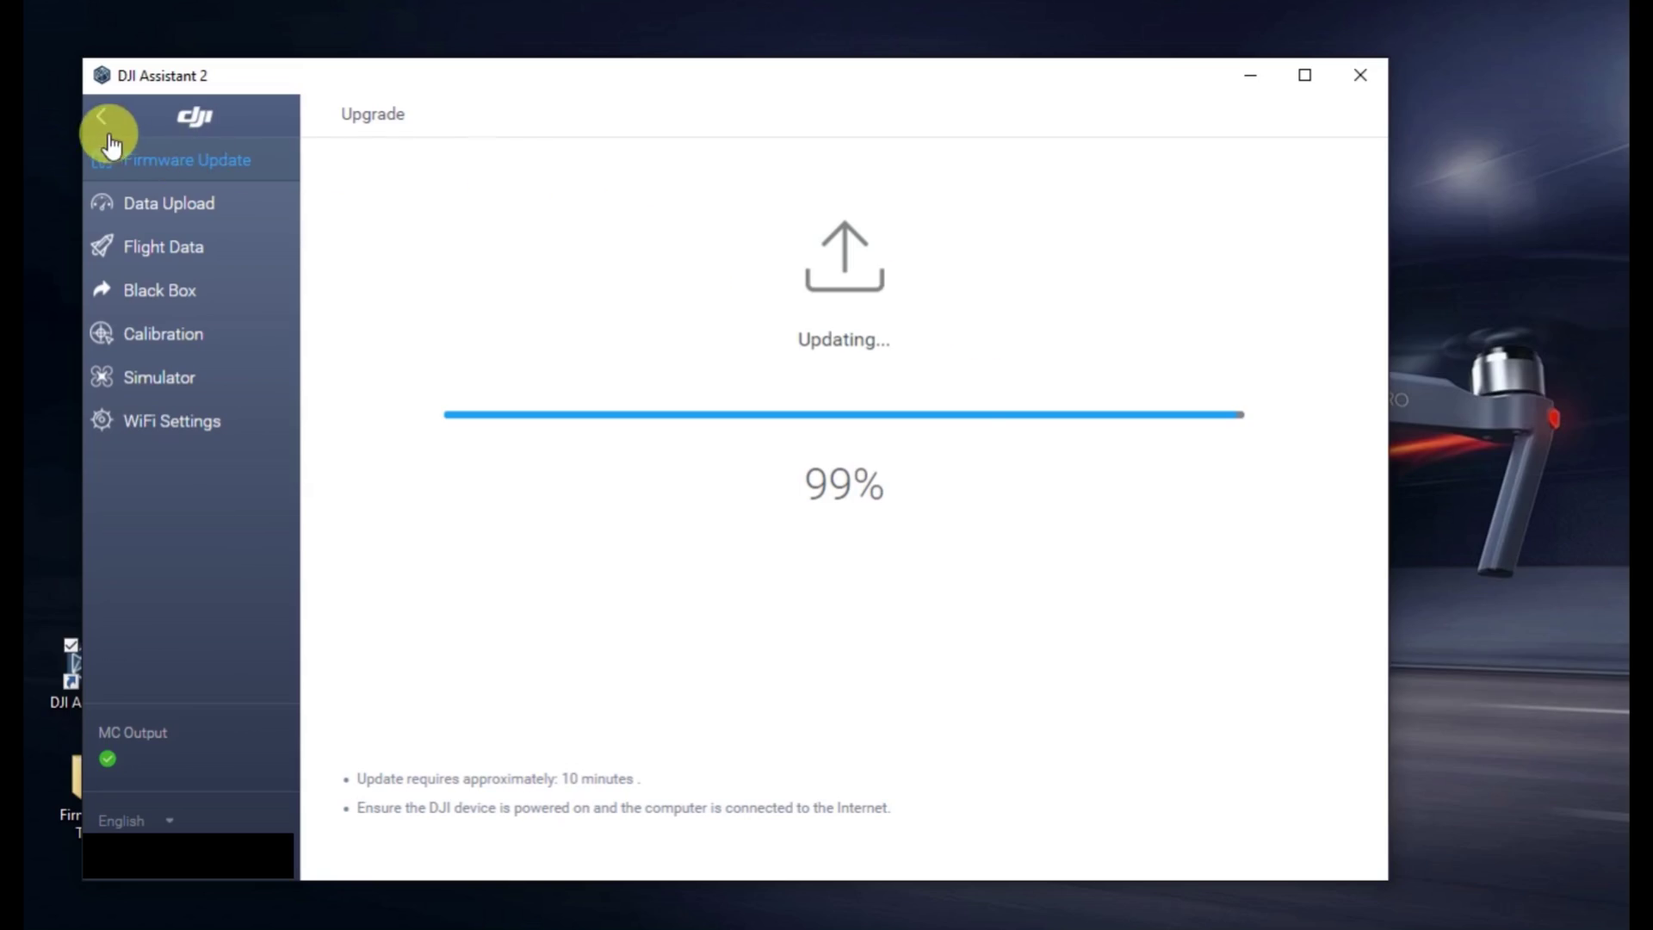
- Return home and reopen the Mavic Pro to confirm firmware V01.03.0700 is now current
{"action": "left_click", "coordinate": [99, 121]}
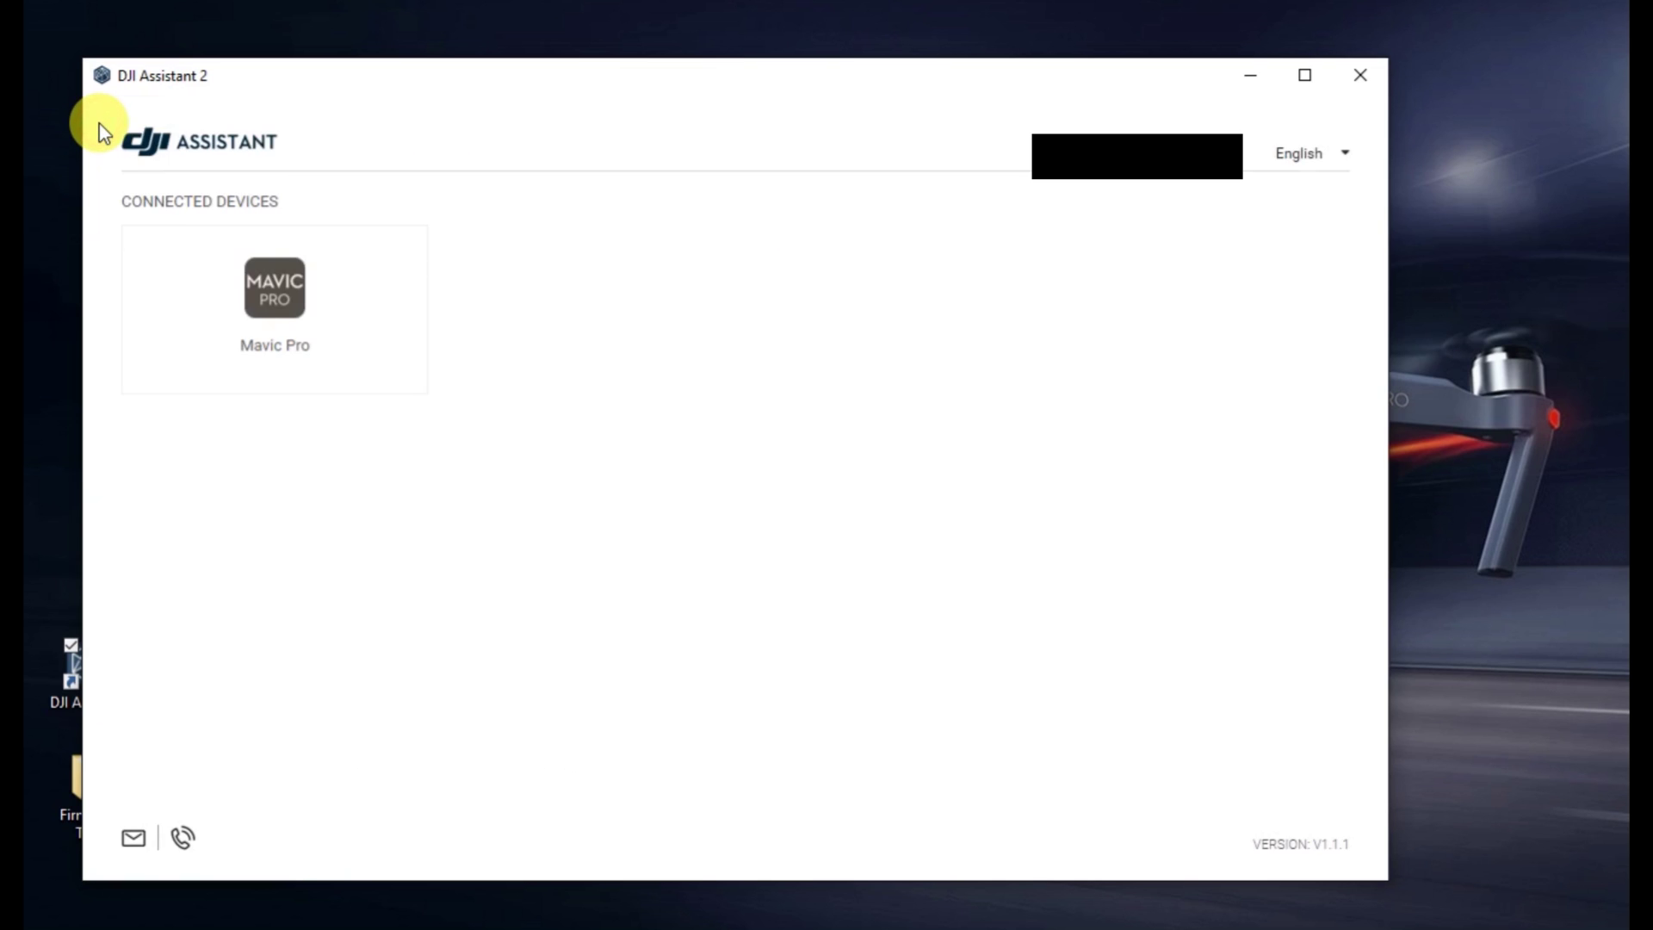
{"action": "left_click", "coordinate": [273, 289]}
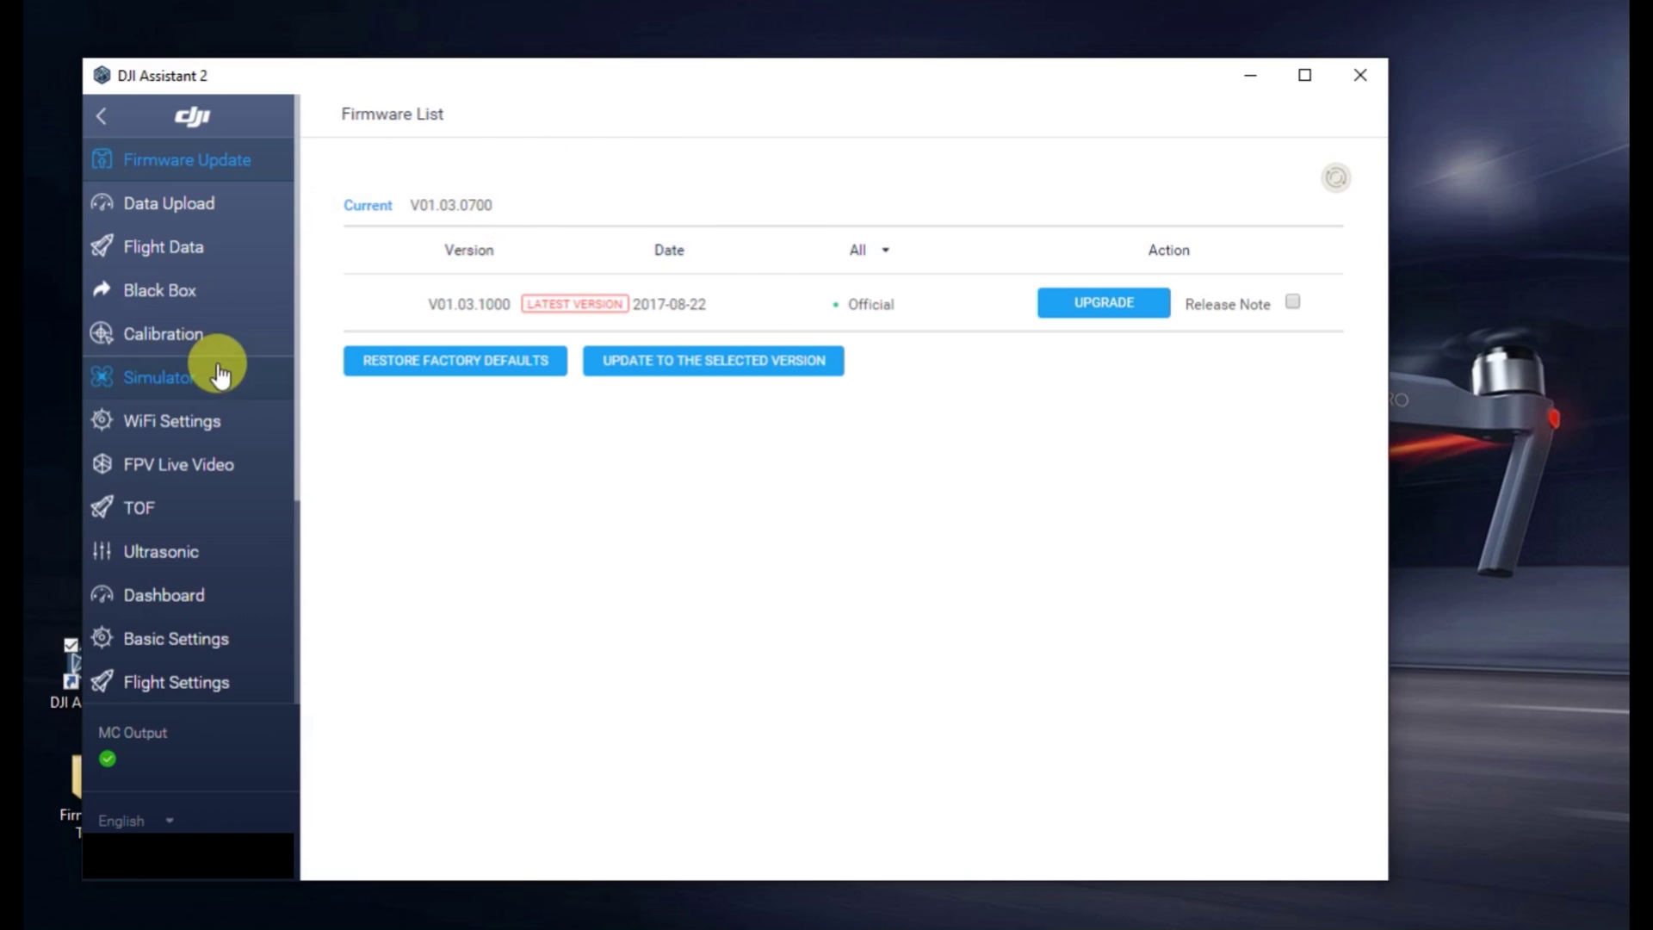
{"action": "scroll", "coordinate": [219, 375], "scroll_direction": "down", "scroll_amount": 3}
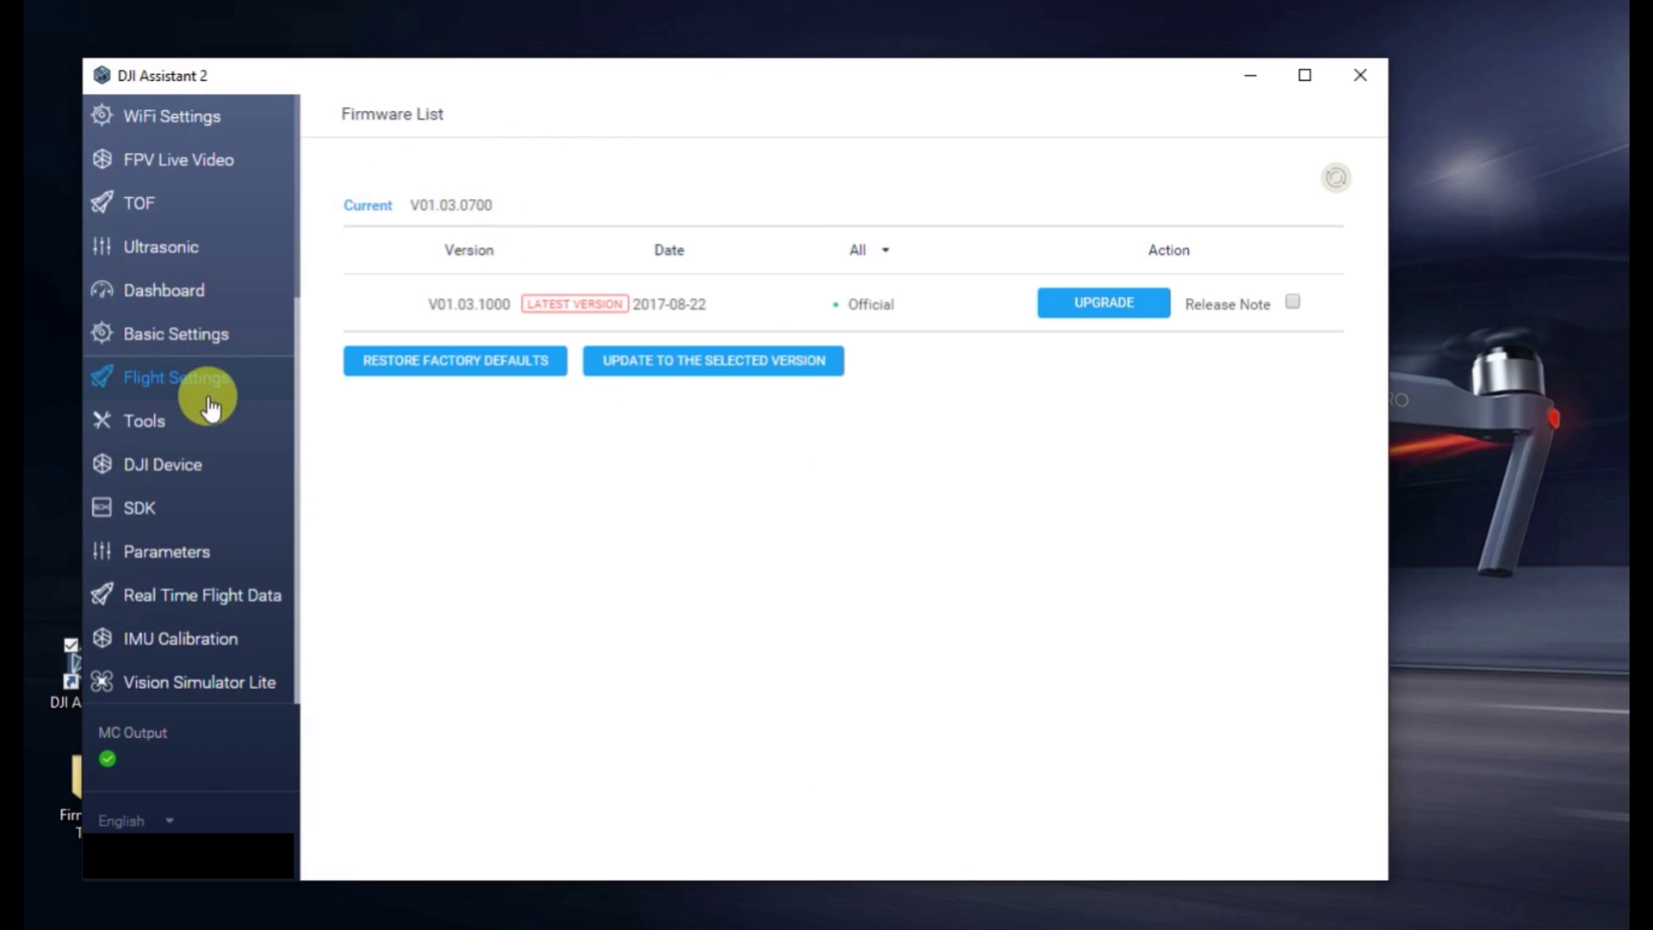
- In Parameters, set g_config_fw_cfg_max_speed to 20 and disable_airport_fly_limit to 1
{"action": "left_click", "coordinate": [184, 561]}
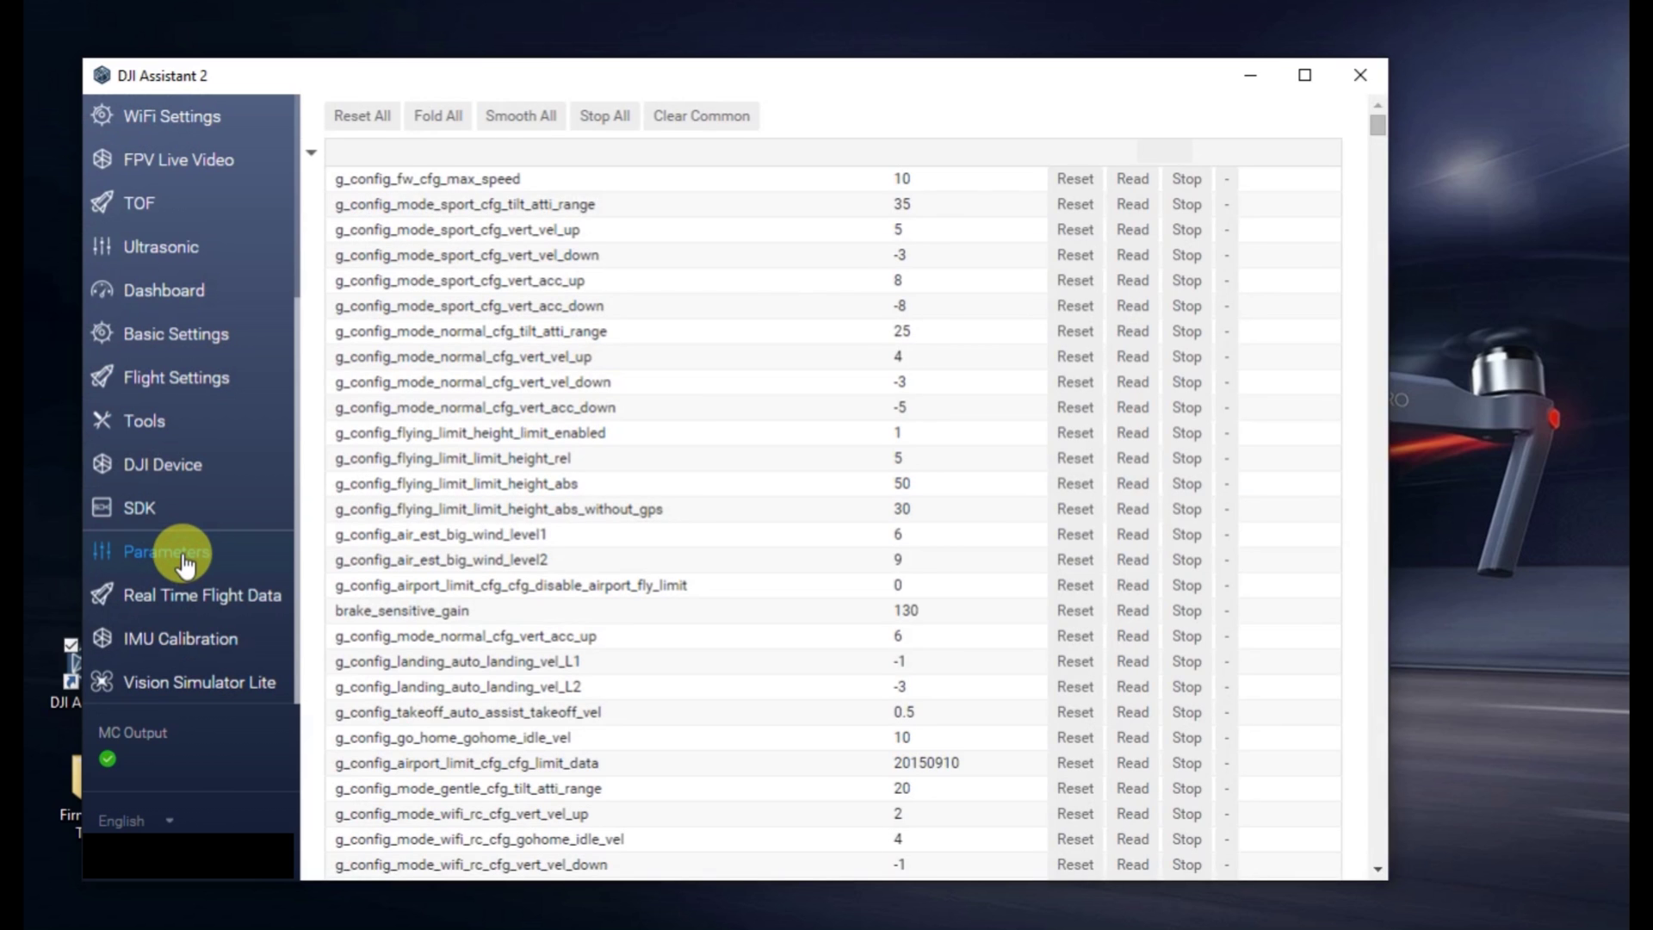
{"action": "double_click", "coordinate": [919, 182]}
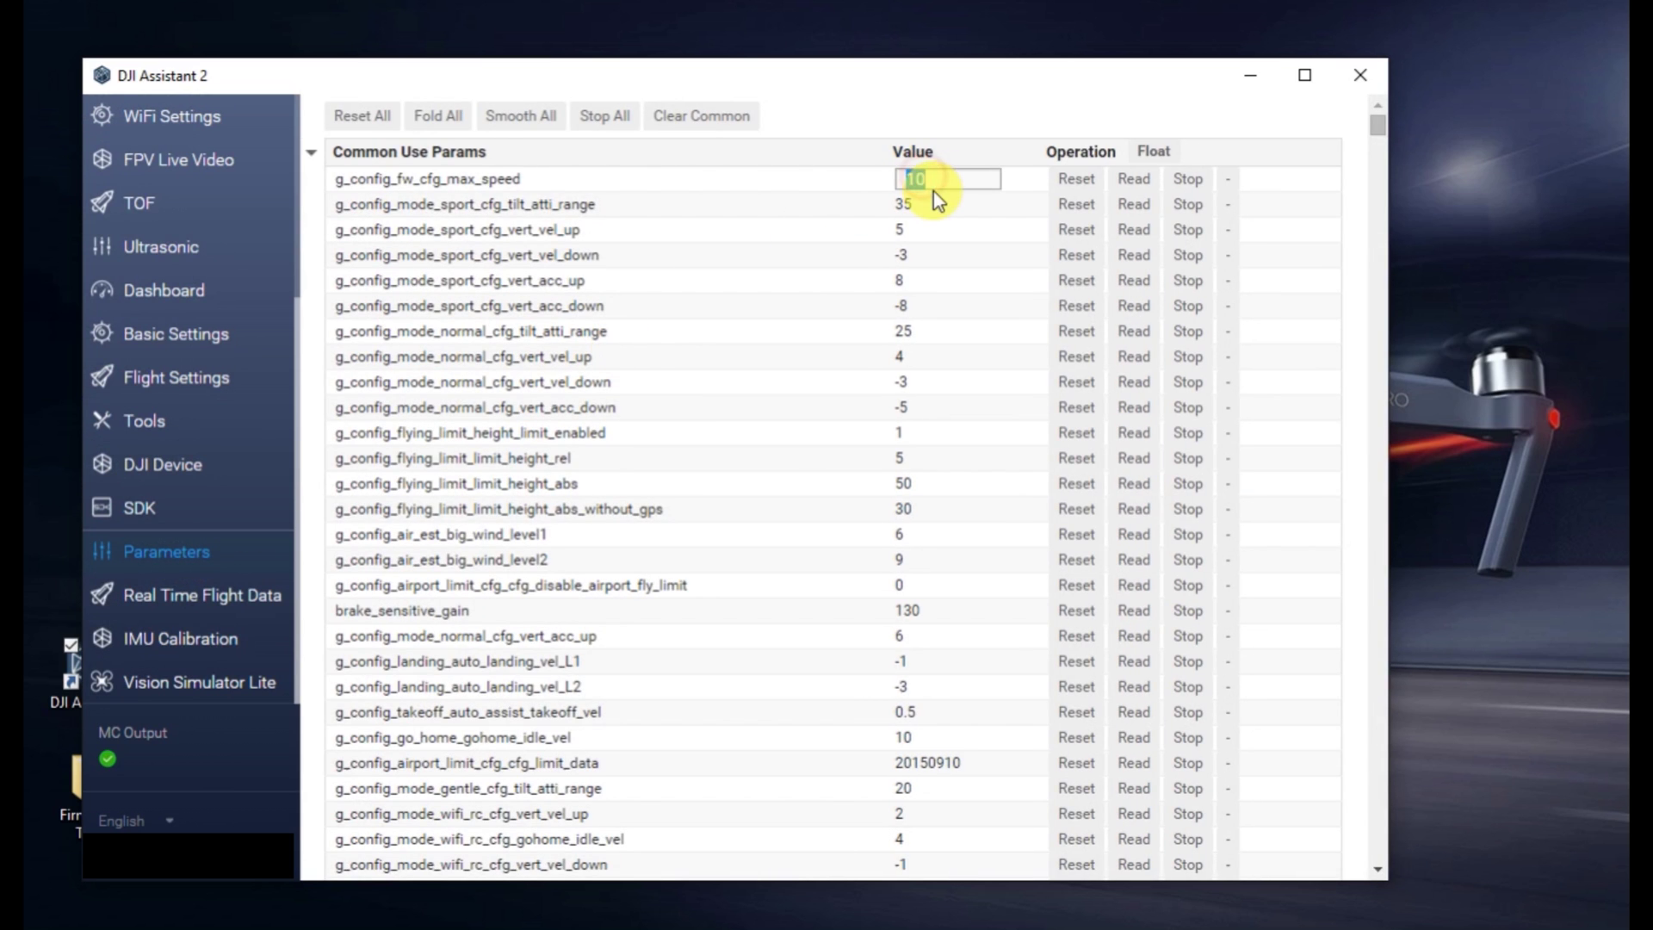
{"action": "type", "text": "20"}
{"action": "key", "text": "Return"}
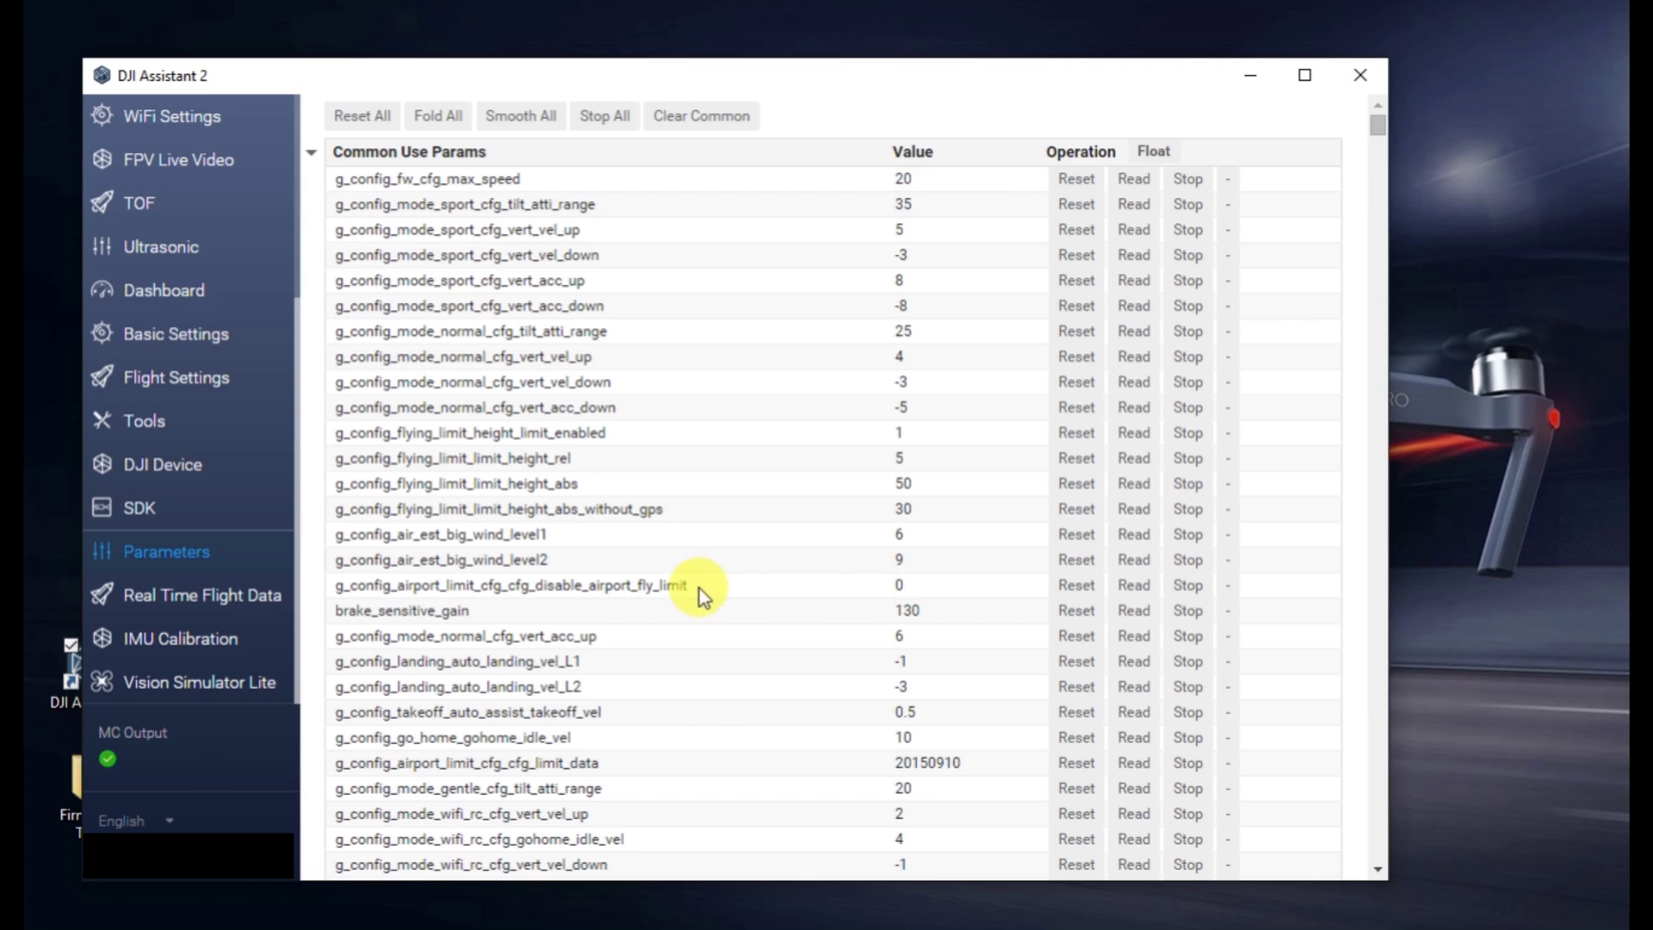
{"action": "double_click", "coordinate": [902, 586]}
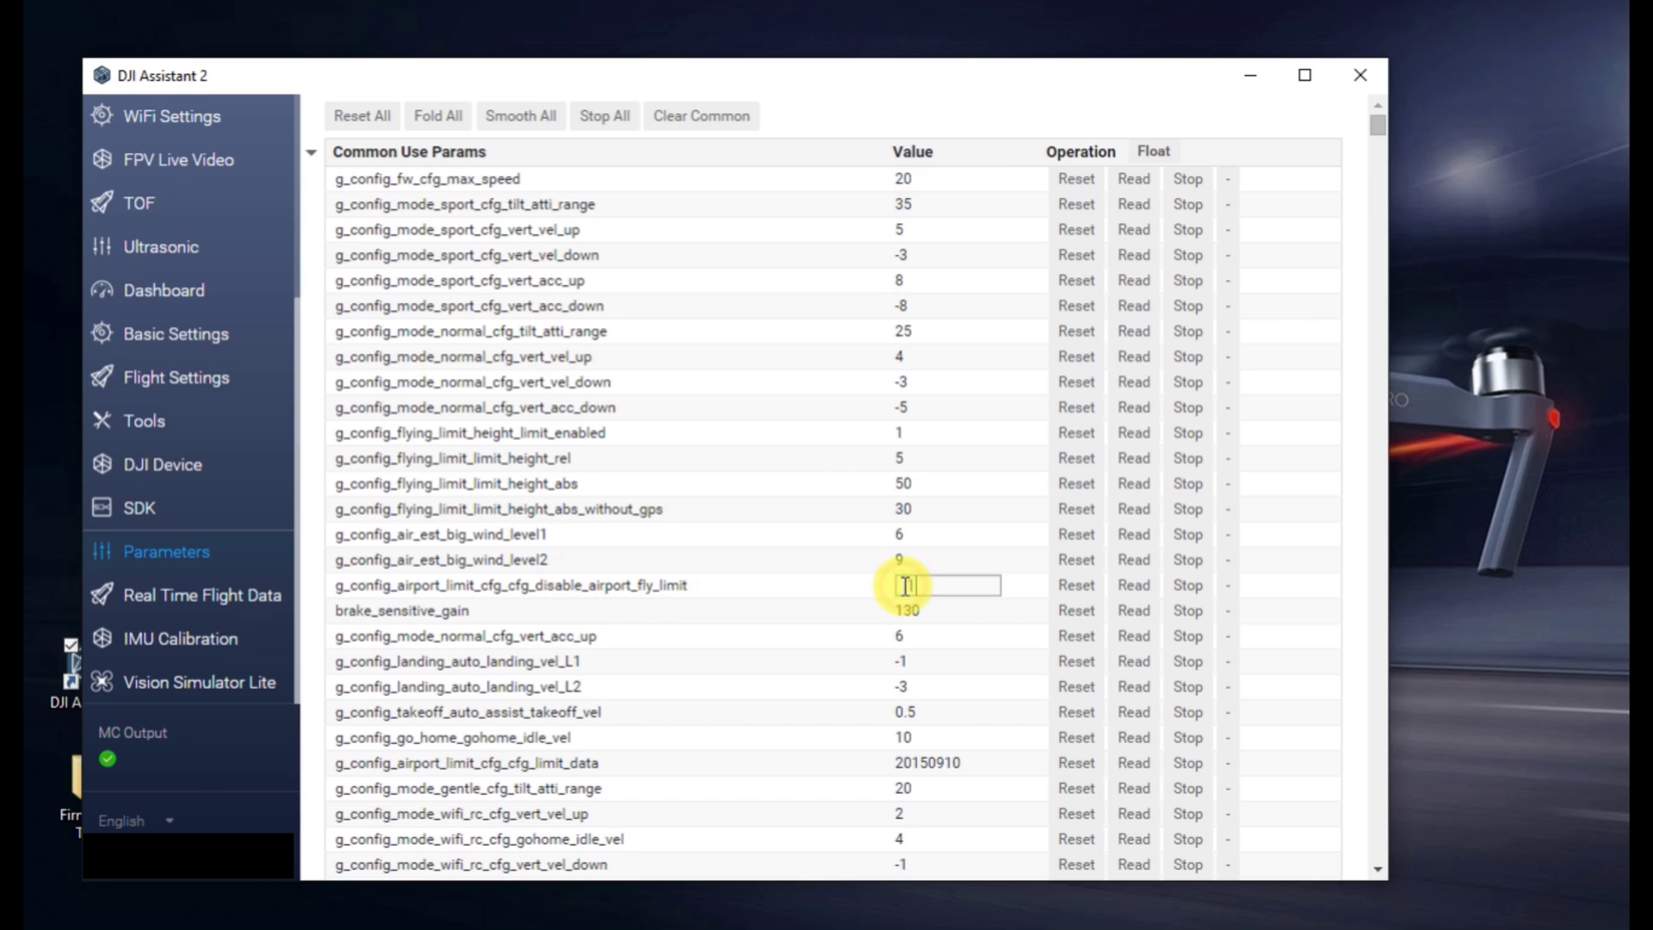
{"action": "type", "text": "1"}
{"action": "key", "text": "Return"}
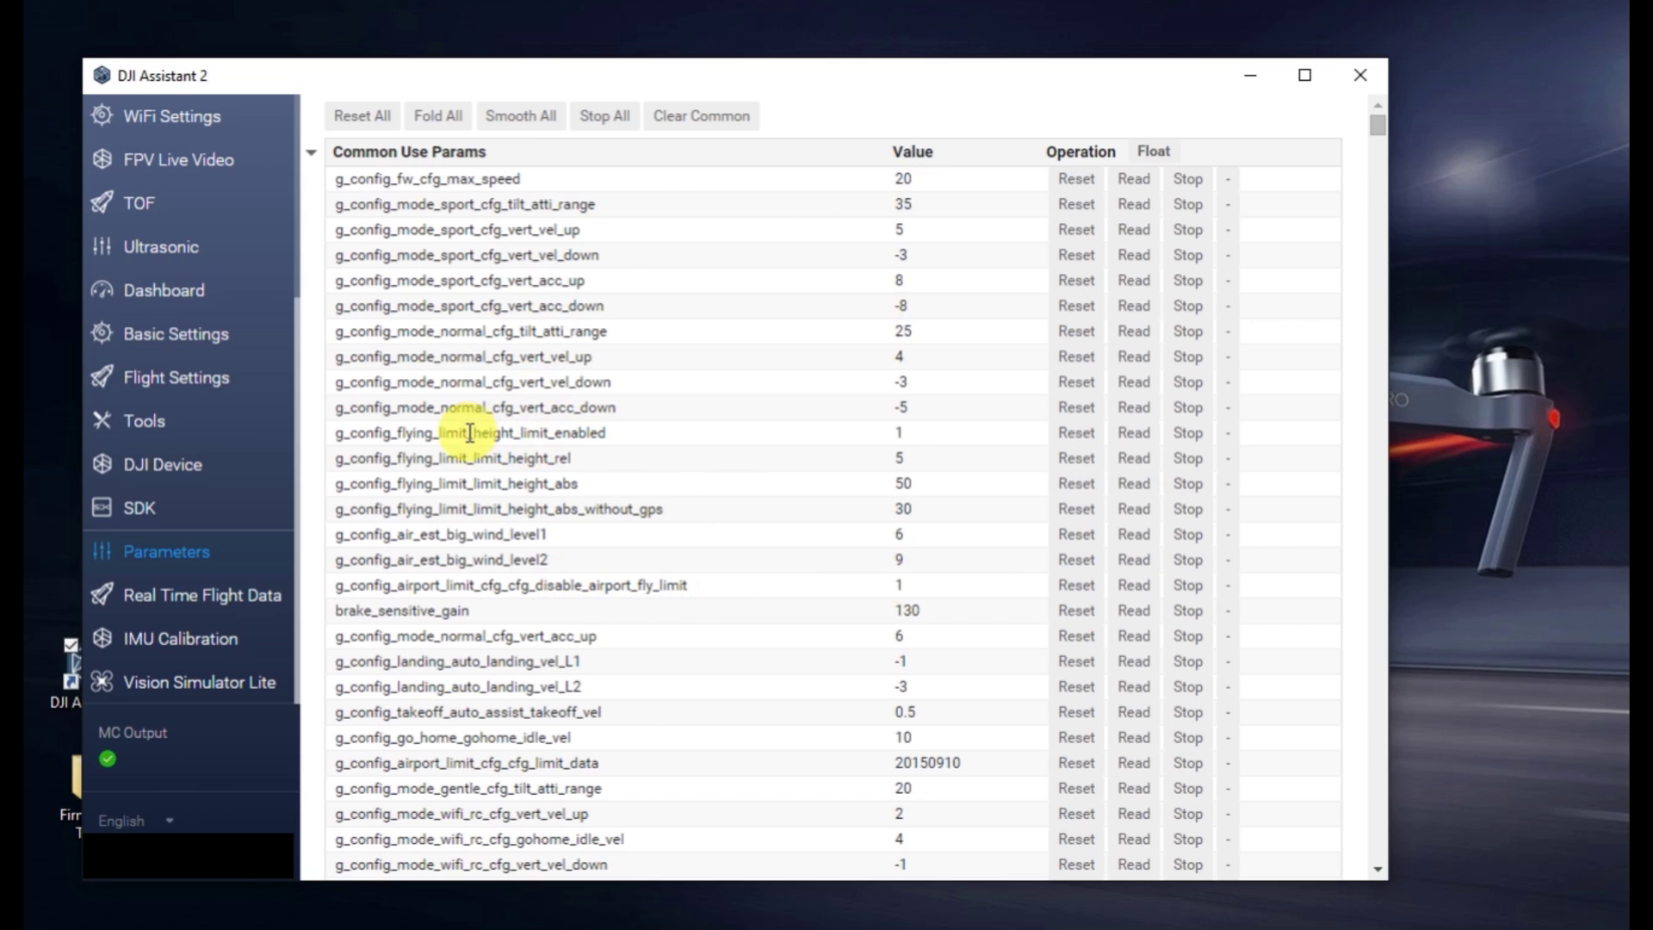
- Set height_limit_enabled to 2 and change the airport limit date from 20150910 to 20250910
{"action": "double_click", "coordinate": [895, 433]}
{"action": "type", "text": "2"}
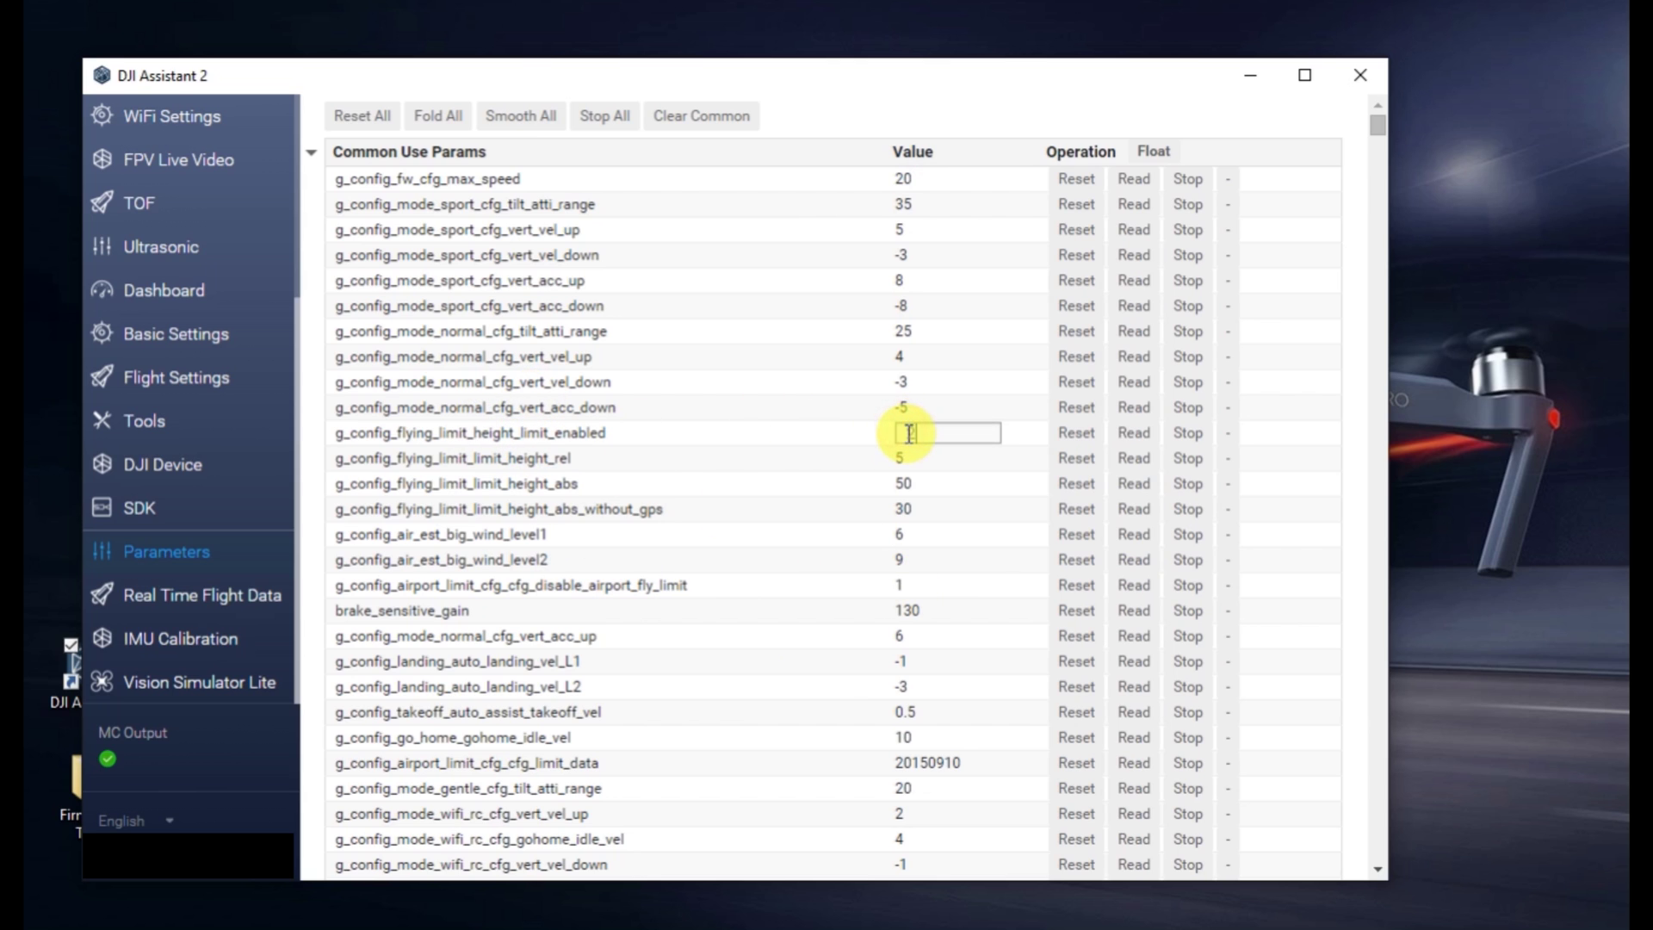
{"action": "key", "text": "Return"}
{"action": "double_click", "coordinate": [919, 762]}
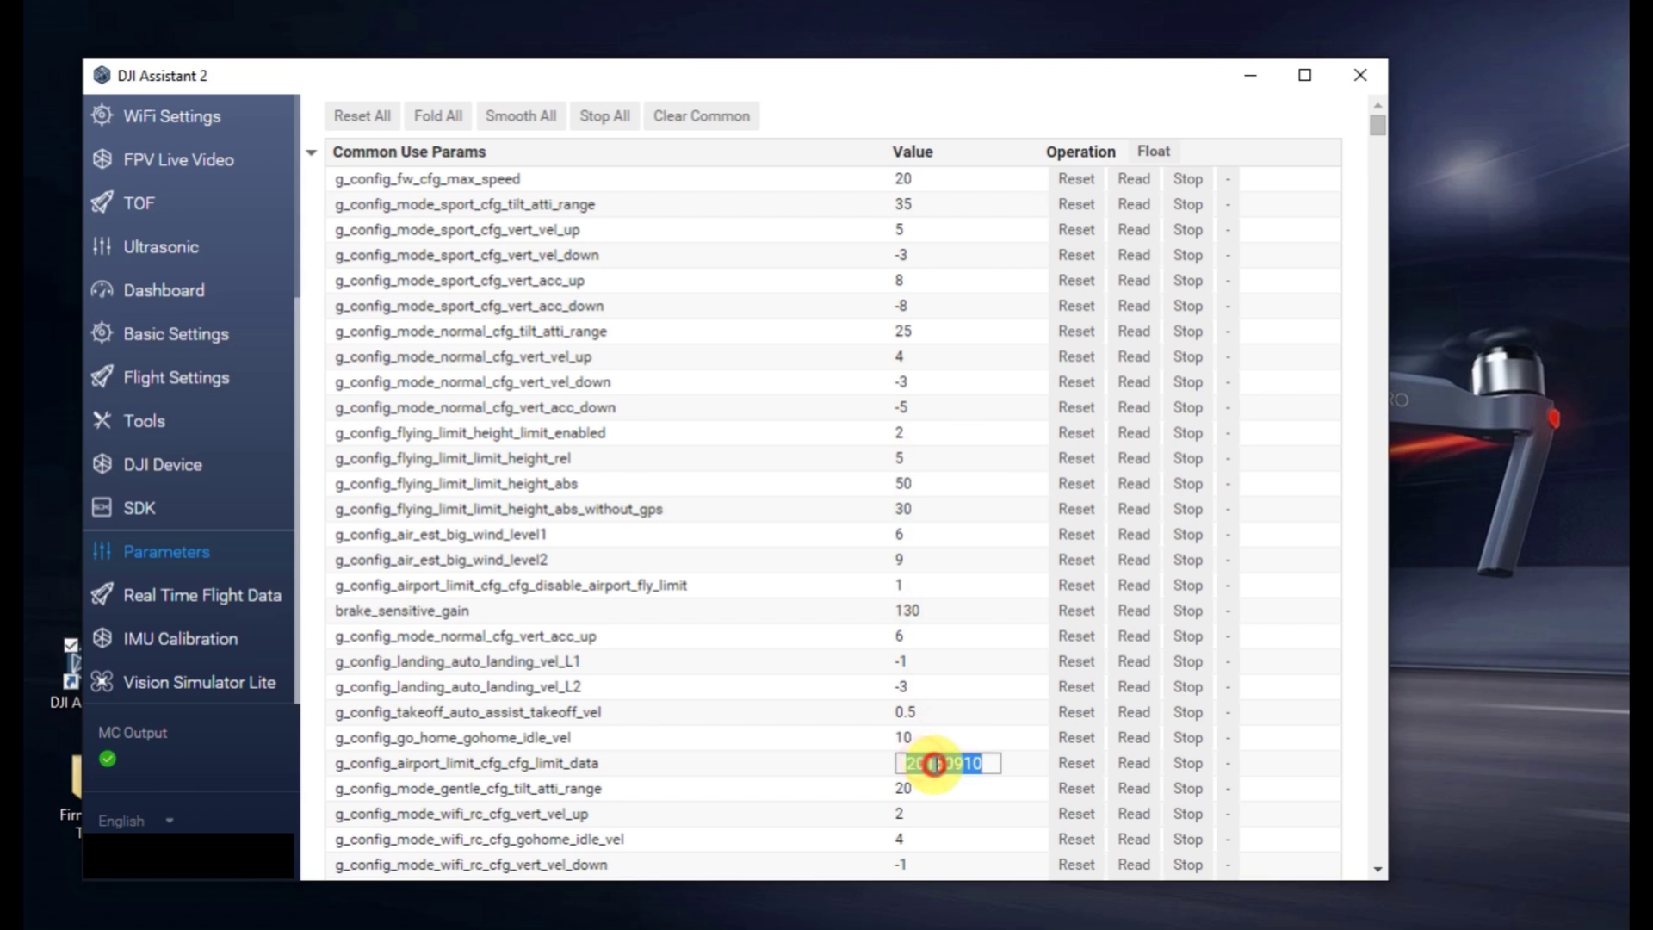
{"action": "left_click", "coordinate": [944, 766]}
{"action": "key", "text": "BackSpace"}
{"action": "type", "text": "2"}
{"action": "key", "text": "Return"}
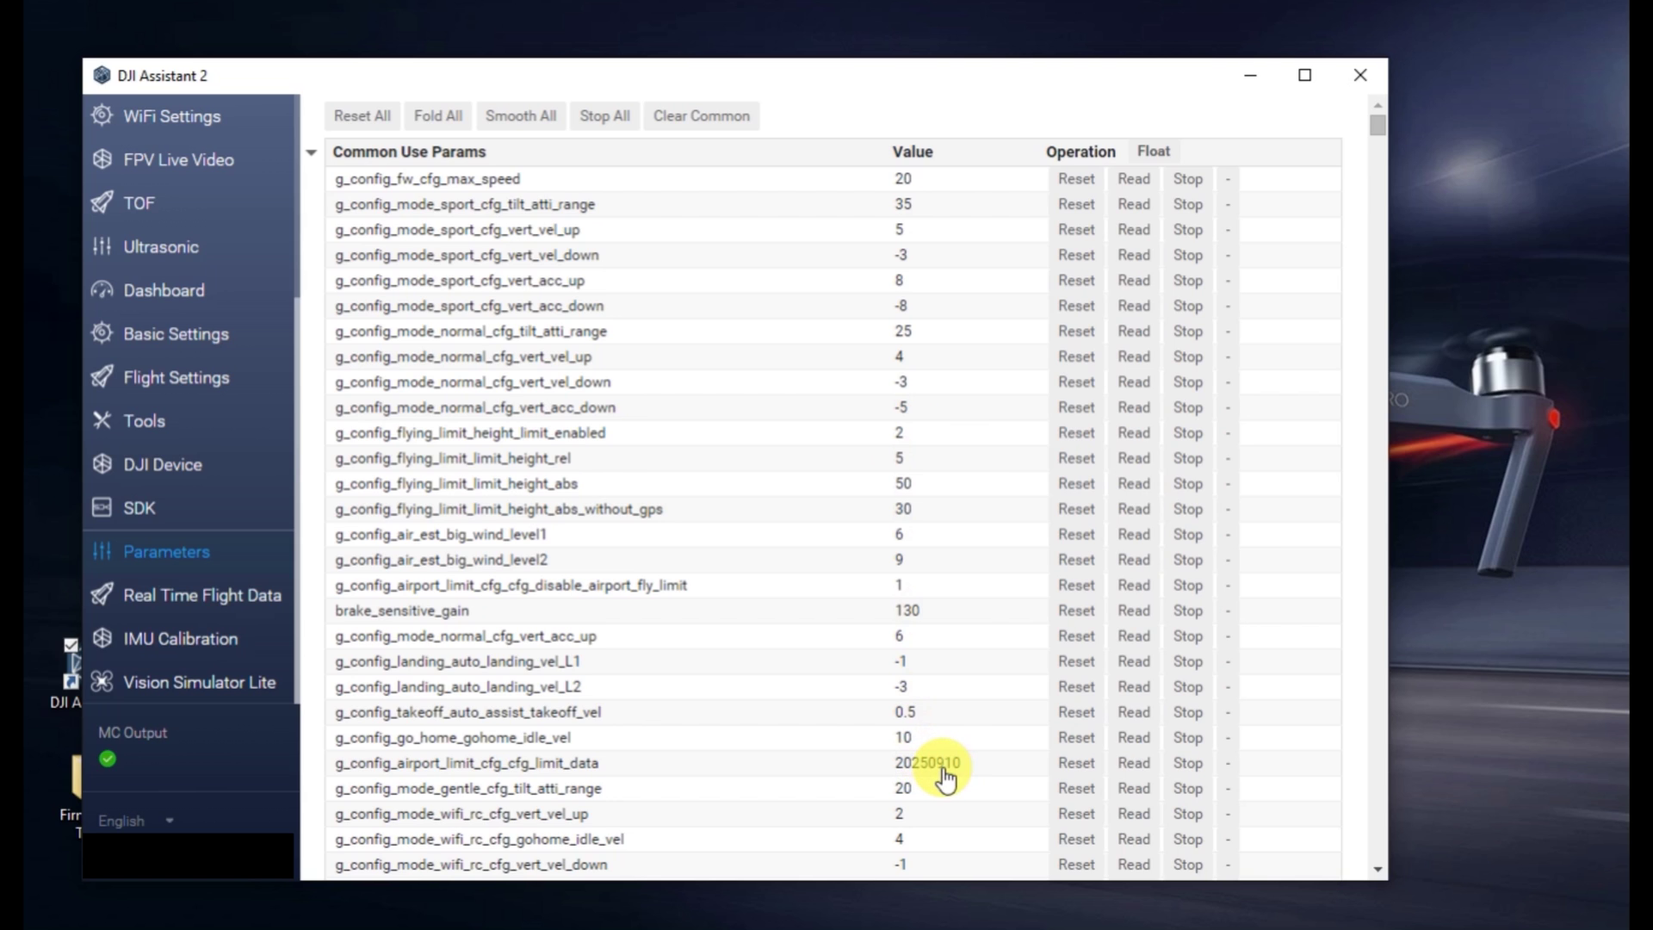